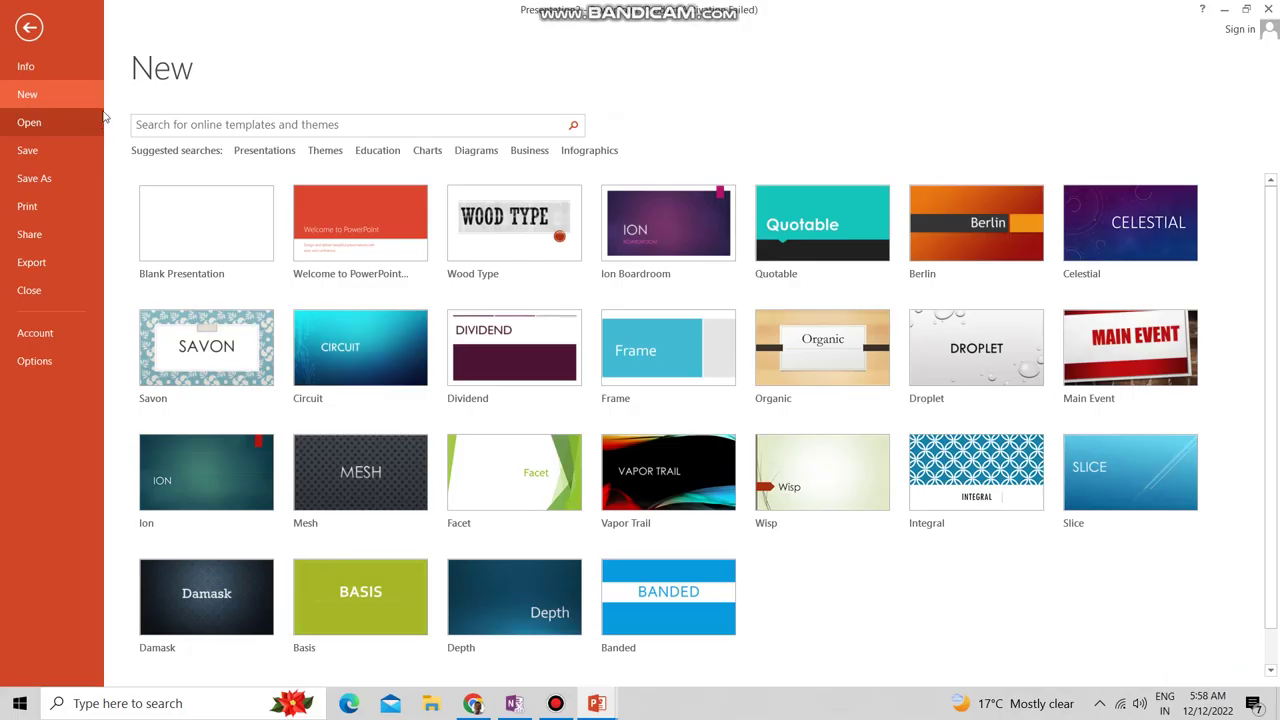
Step: Create a blank presentation and switch its first slide to the Blank layout
left_click(221, 229)
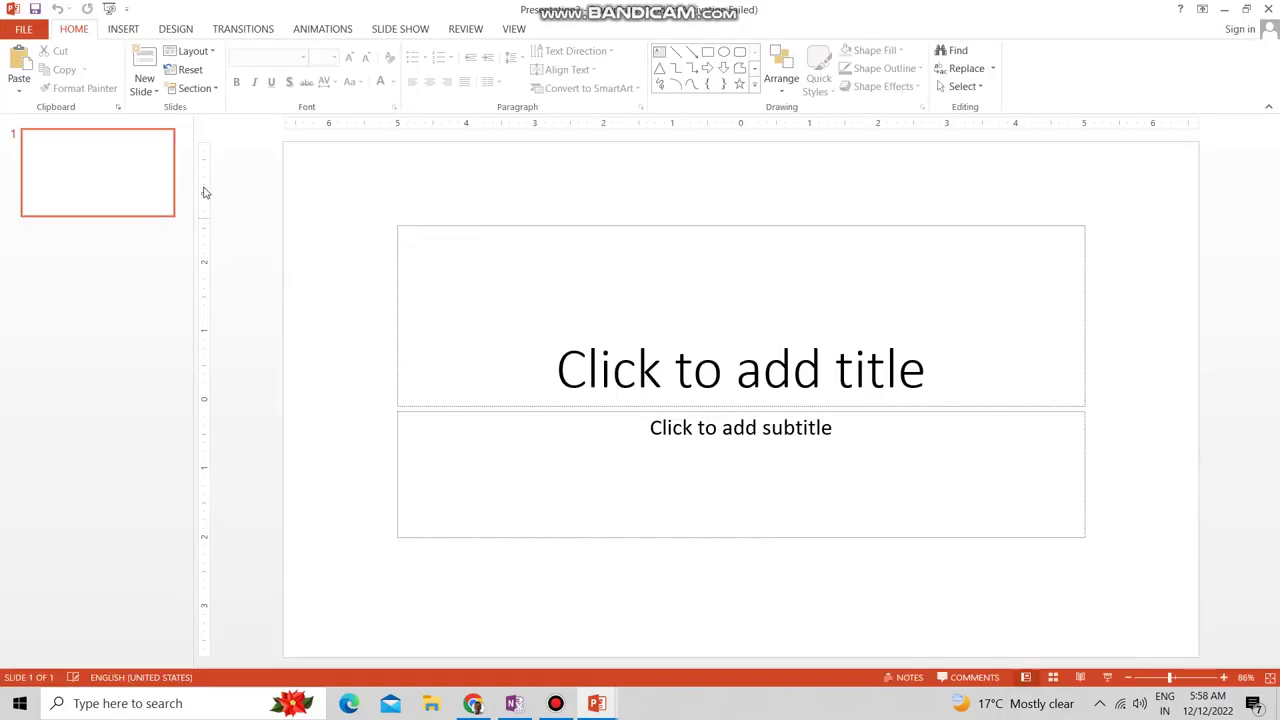
left_click(211, 56)
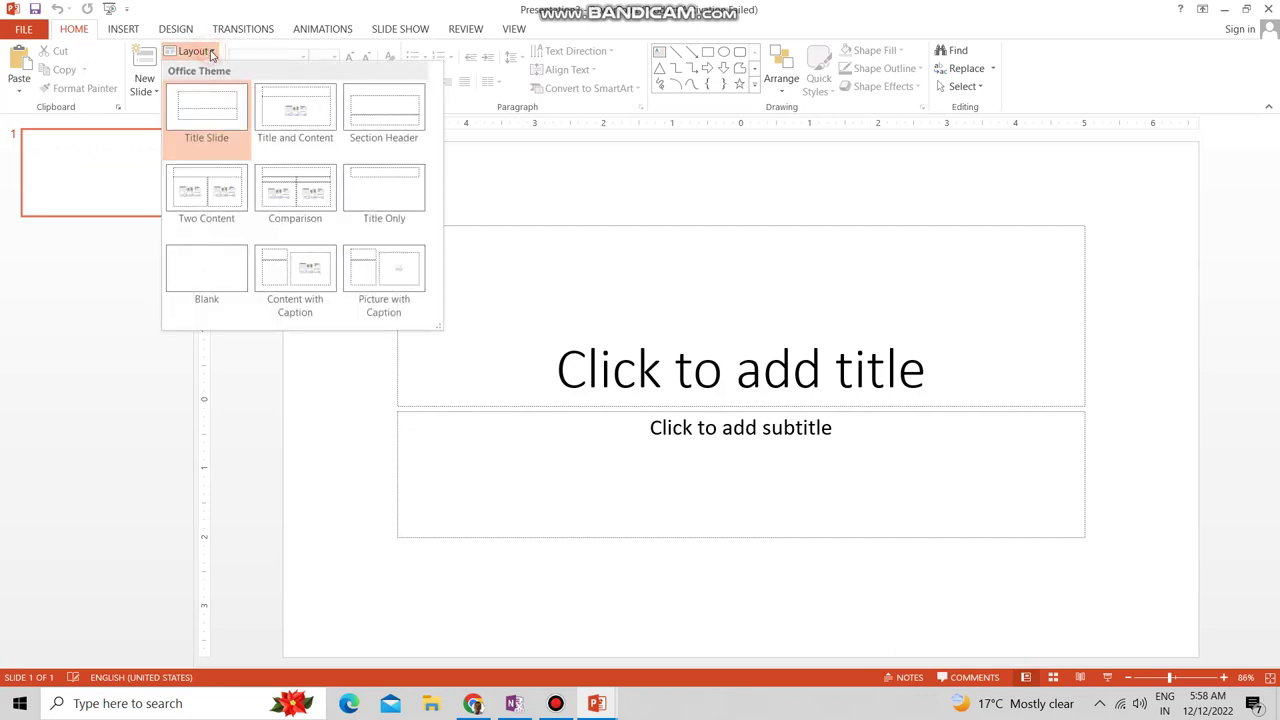
left_click(205, 275)
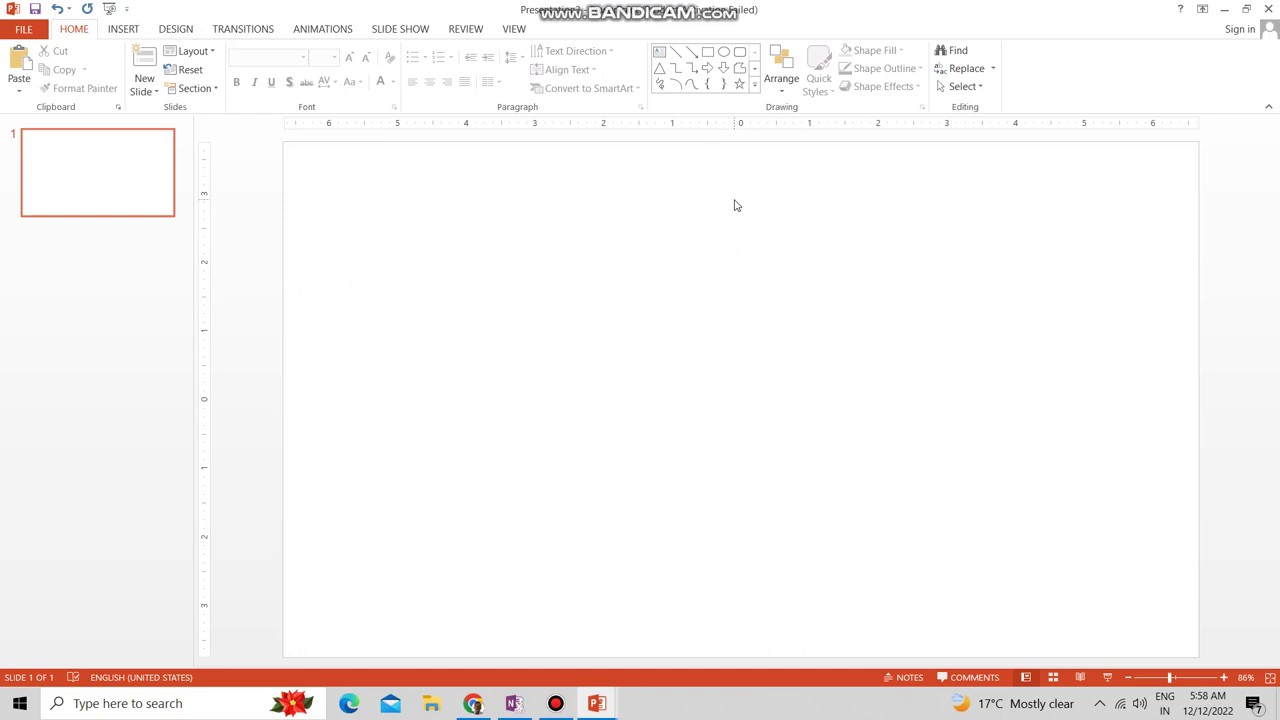
left_click(175, 30)
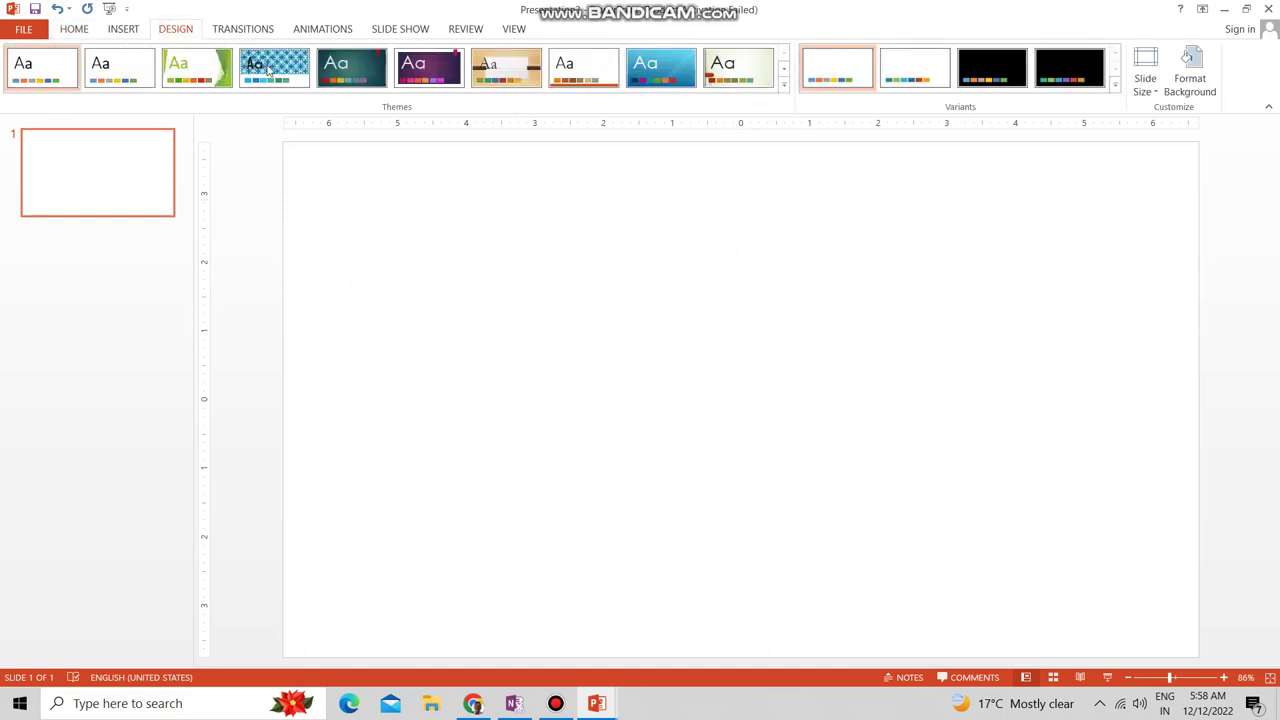
Step: Fill the slide background with a 90° orange-white-green linear gradient, white stop near 48%
left_click(1190, 86)
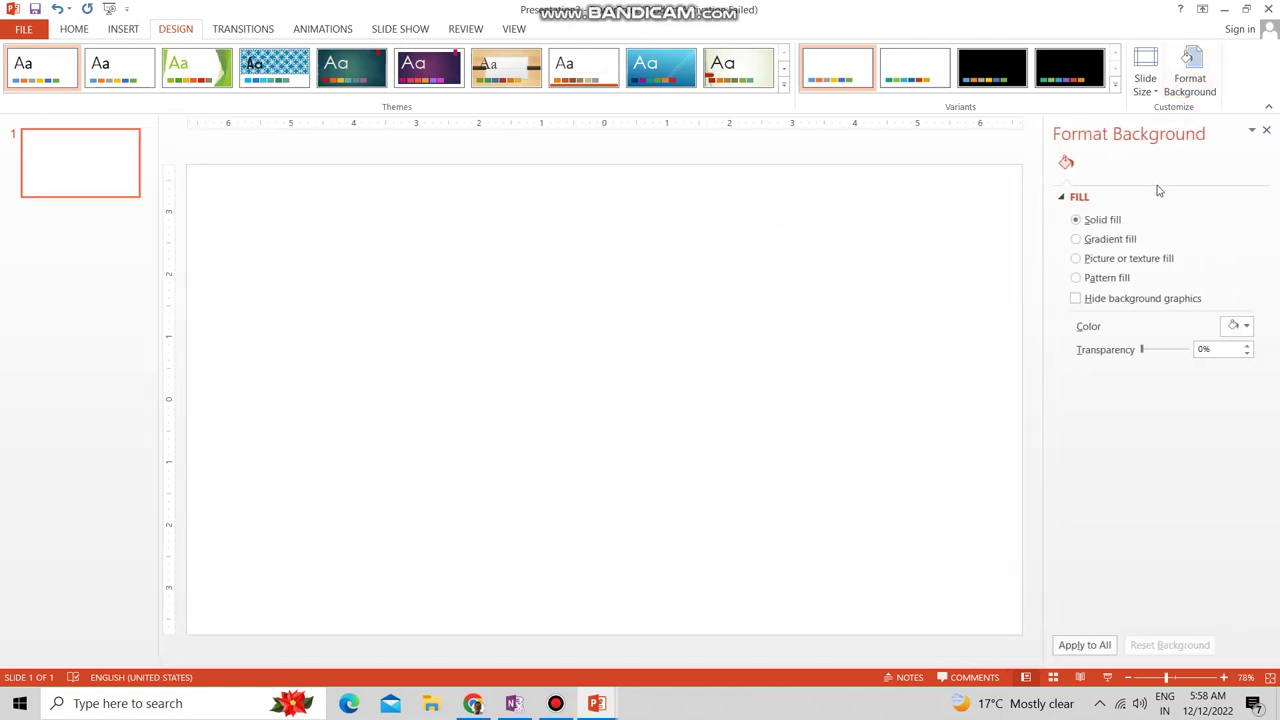
left_click(1125, 240)
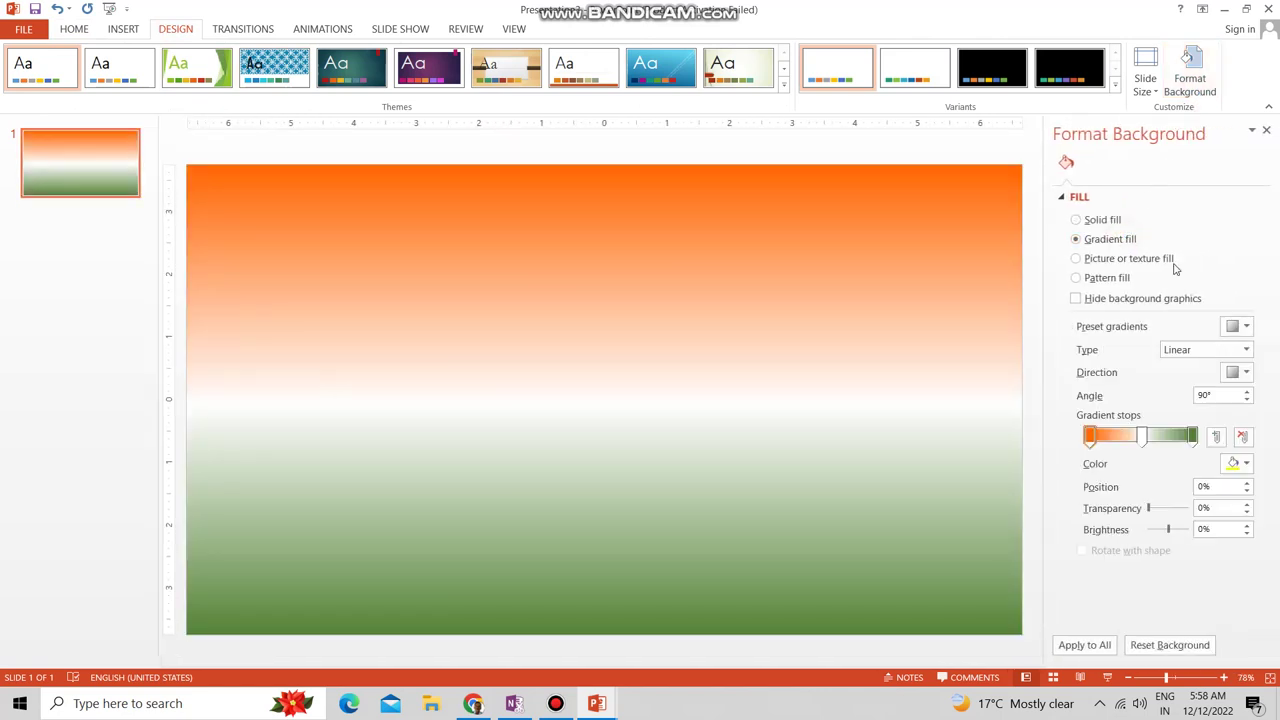
left_click(1094, 440)
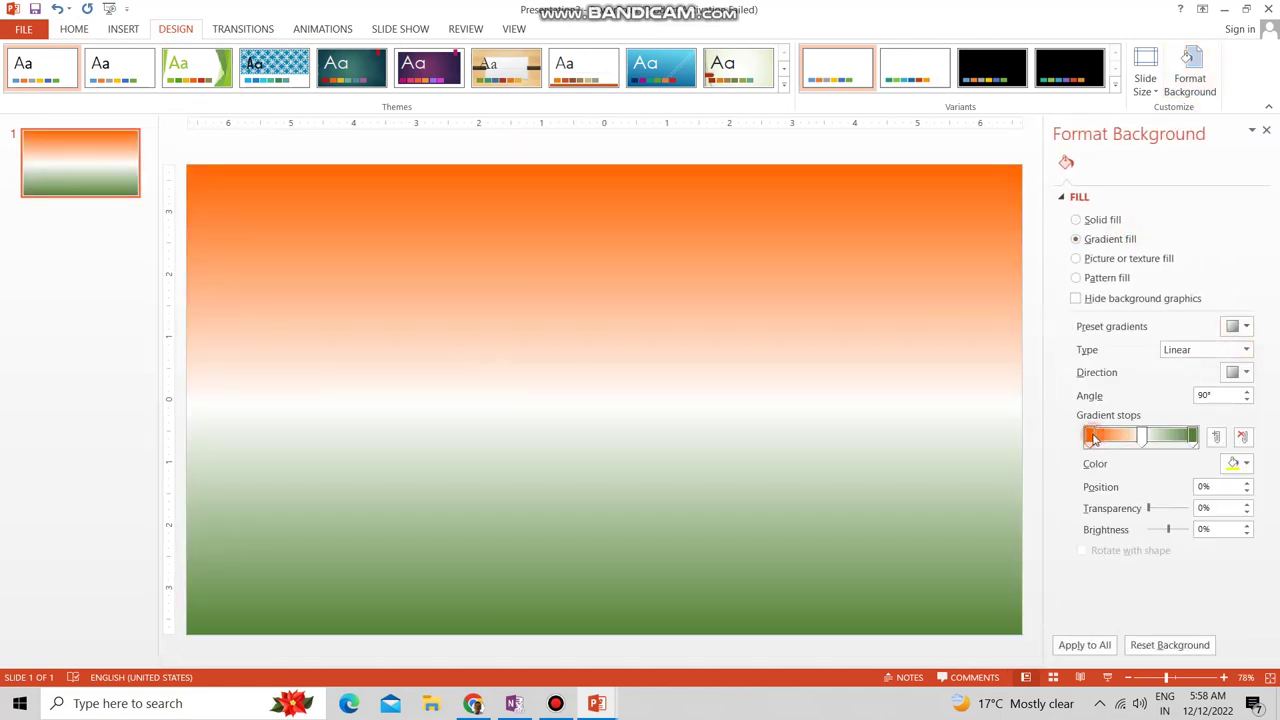
left_click(1238, 464)
left_click(1193, 501)
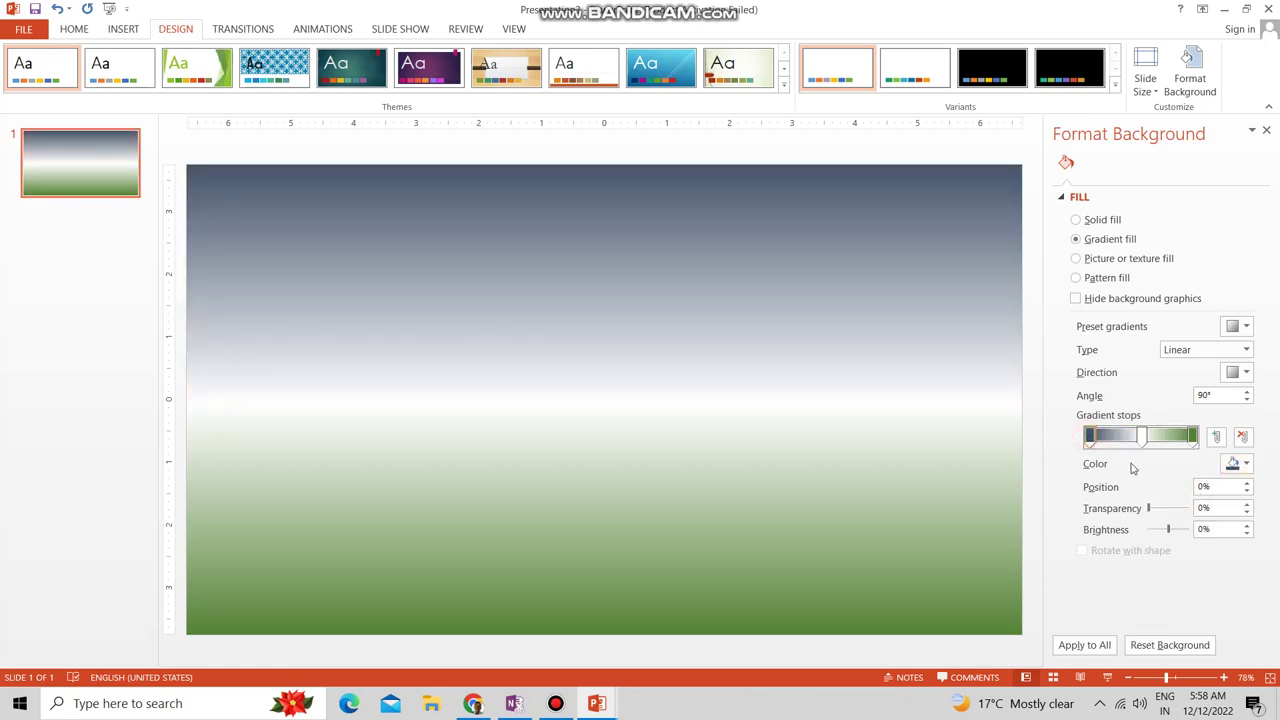
left_click(1238, 464)
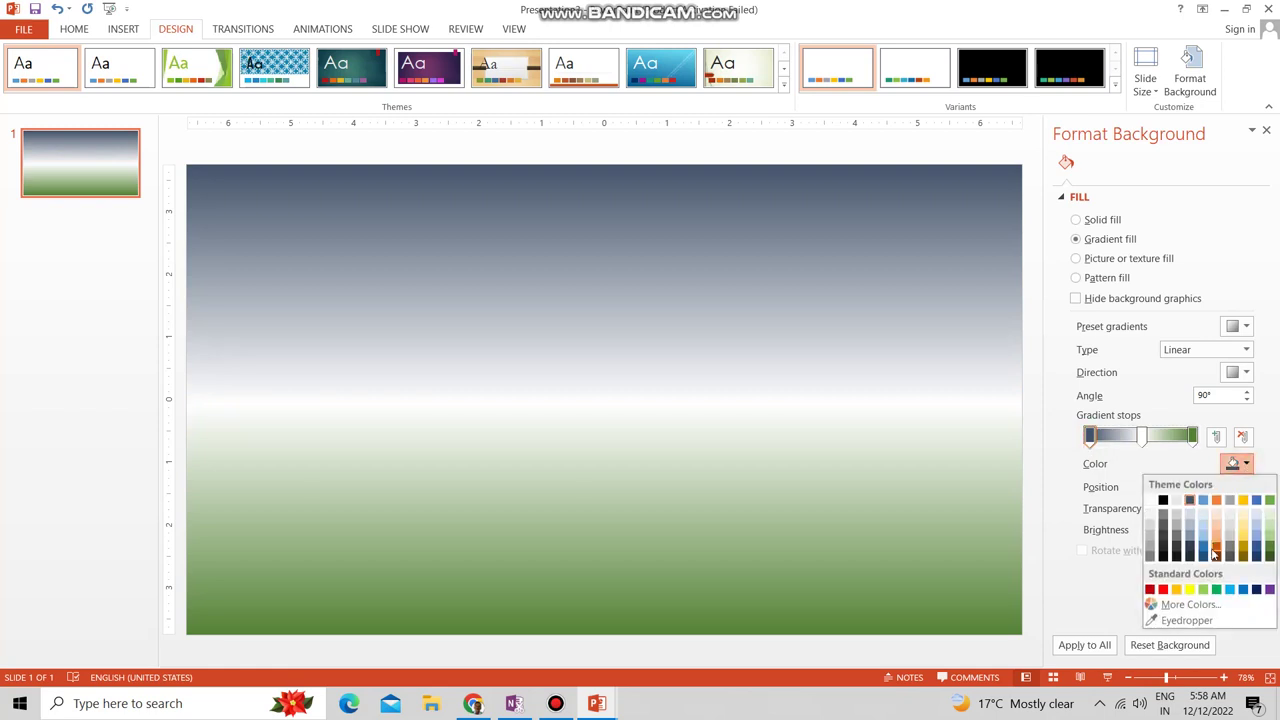
left_click(1162, 589)
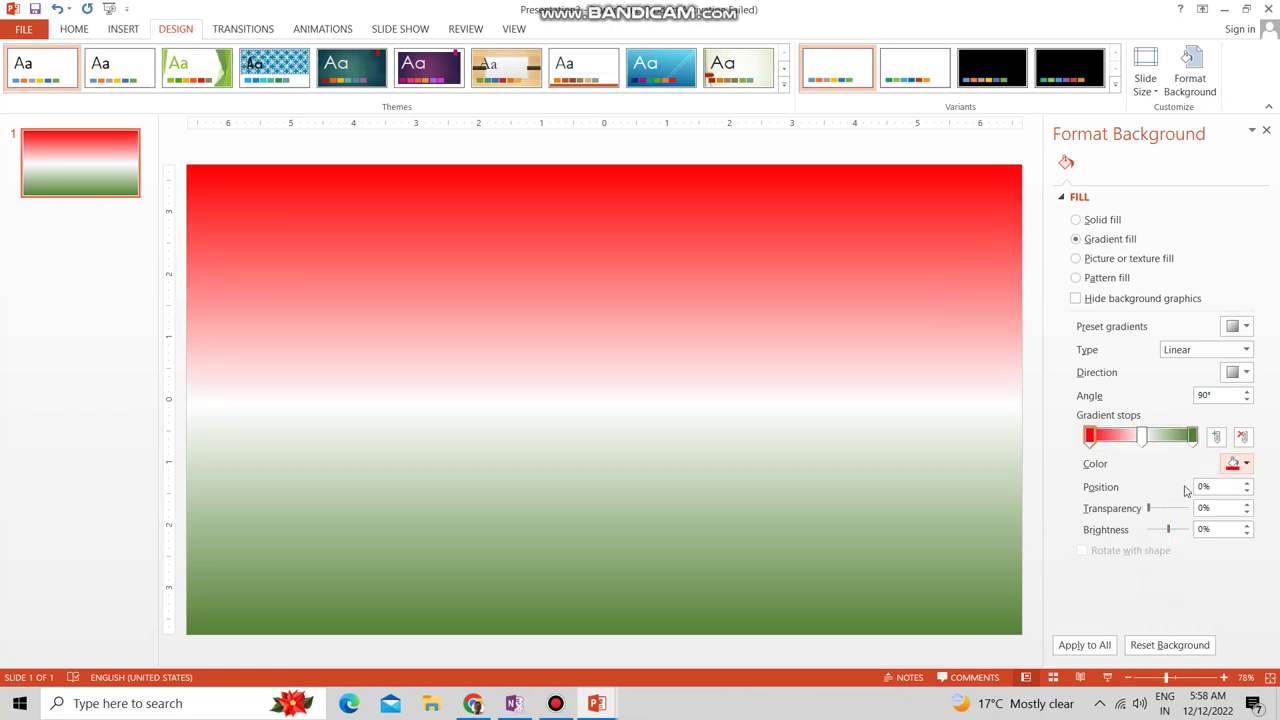
key("ctrl+z")
left_click_drag(1138, 436, 1147, 437)
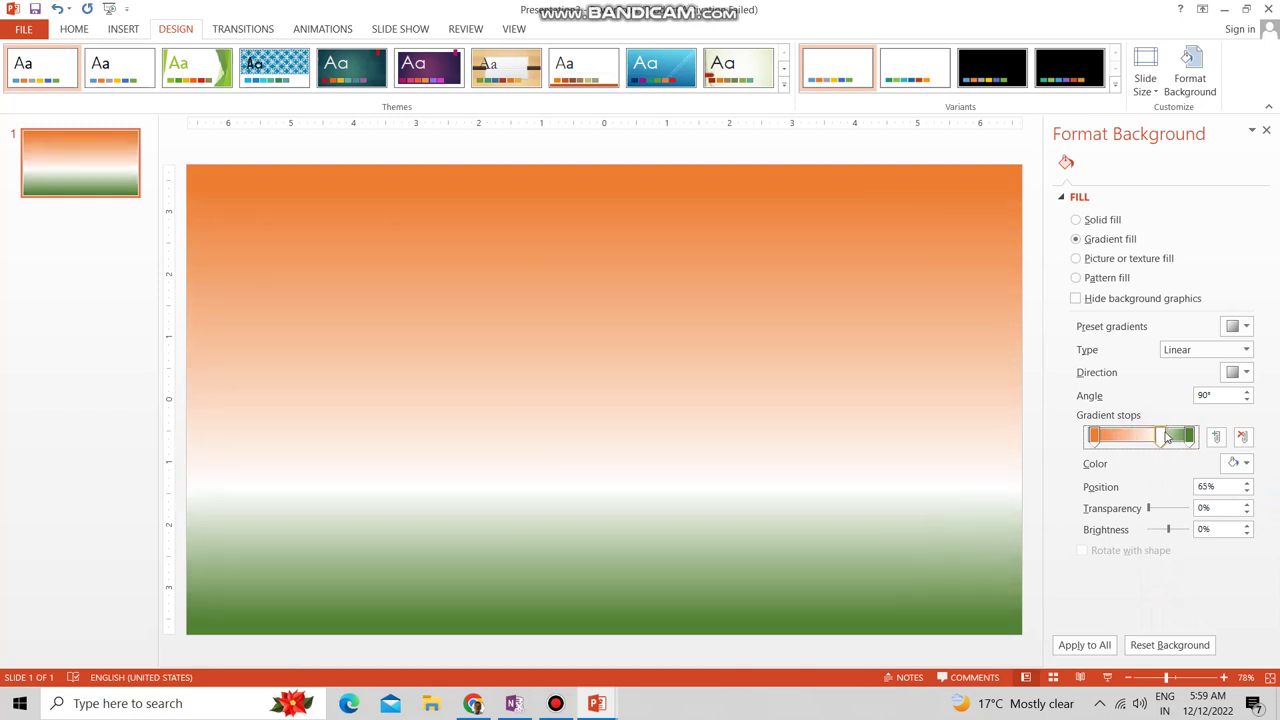
mouse_move(1147, 437)
left_mouse_down()
mouse_move(1172, 437)
mouse_move(1138, 438)
left_mouse_up()
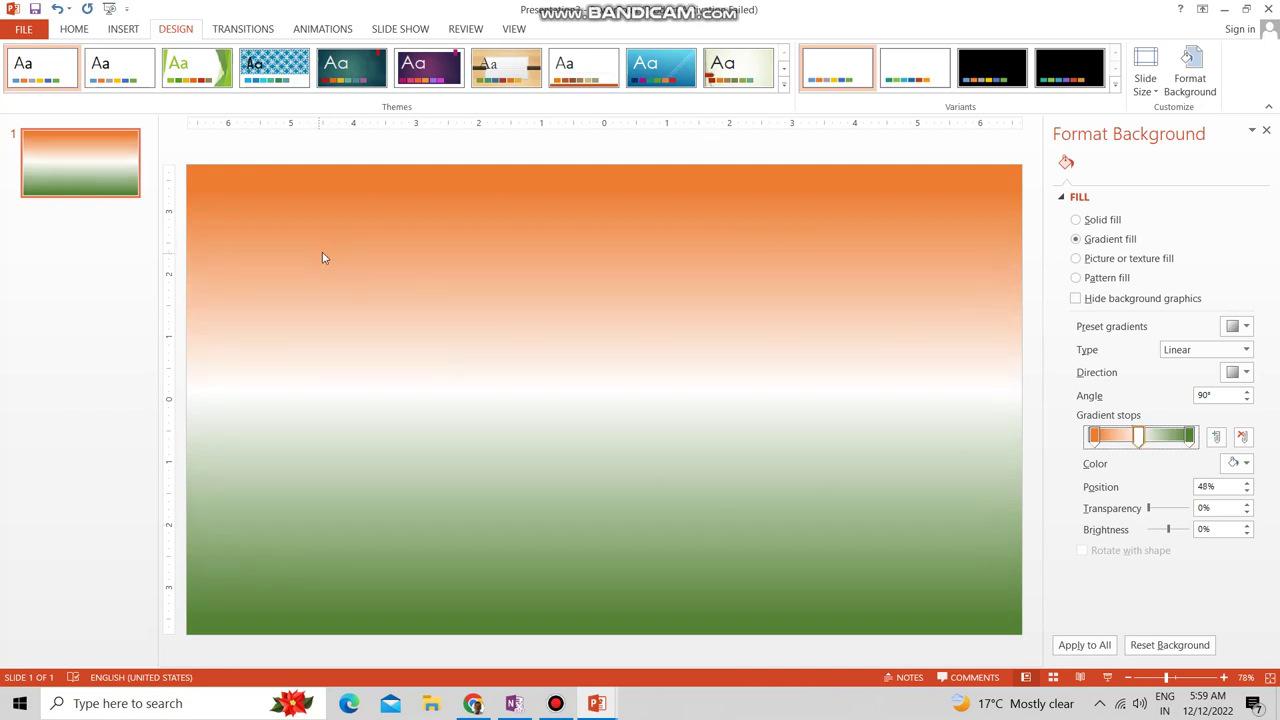
Step: Insert the Ashok Chakra picture and shrink it from its corners to about 6.82 inches
left_click(123, 30)
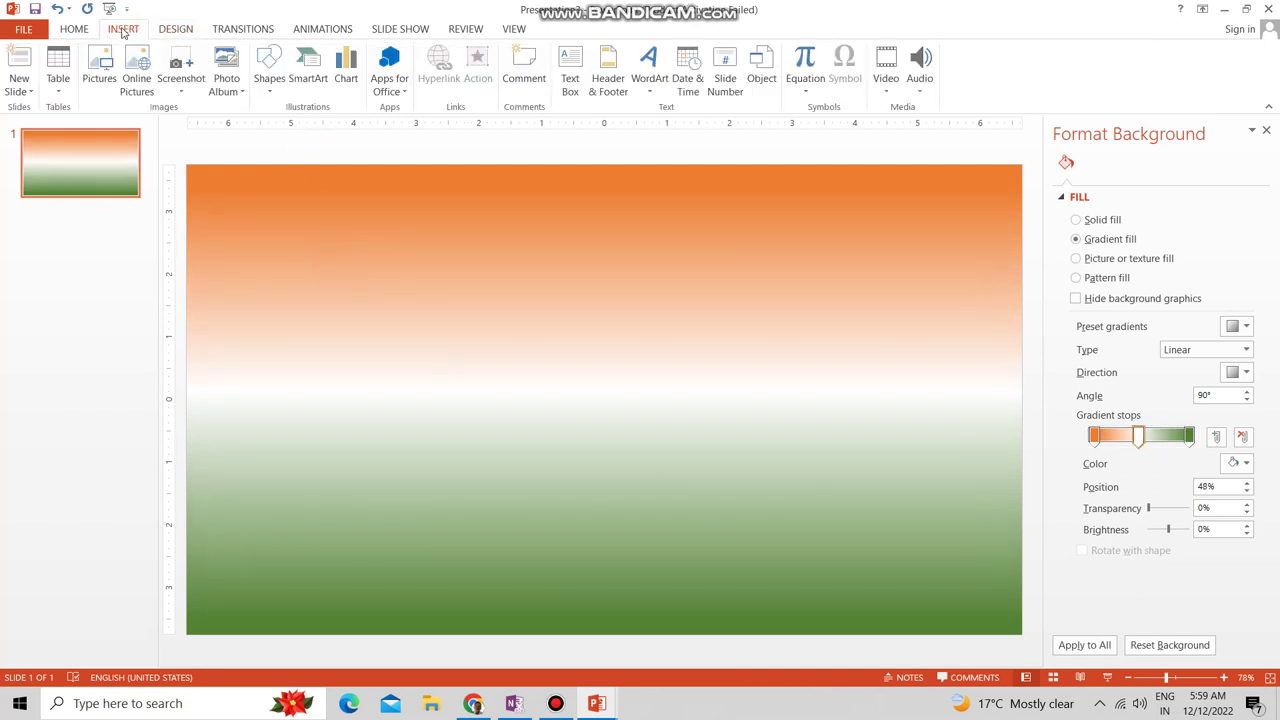
left_click(99, 70)
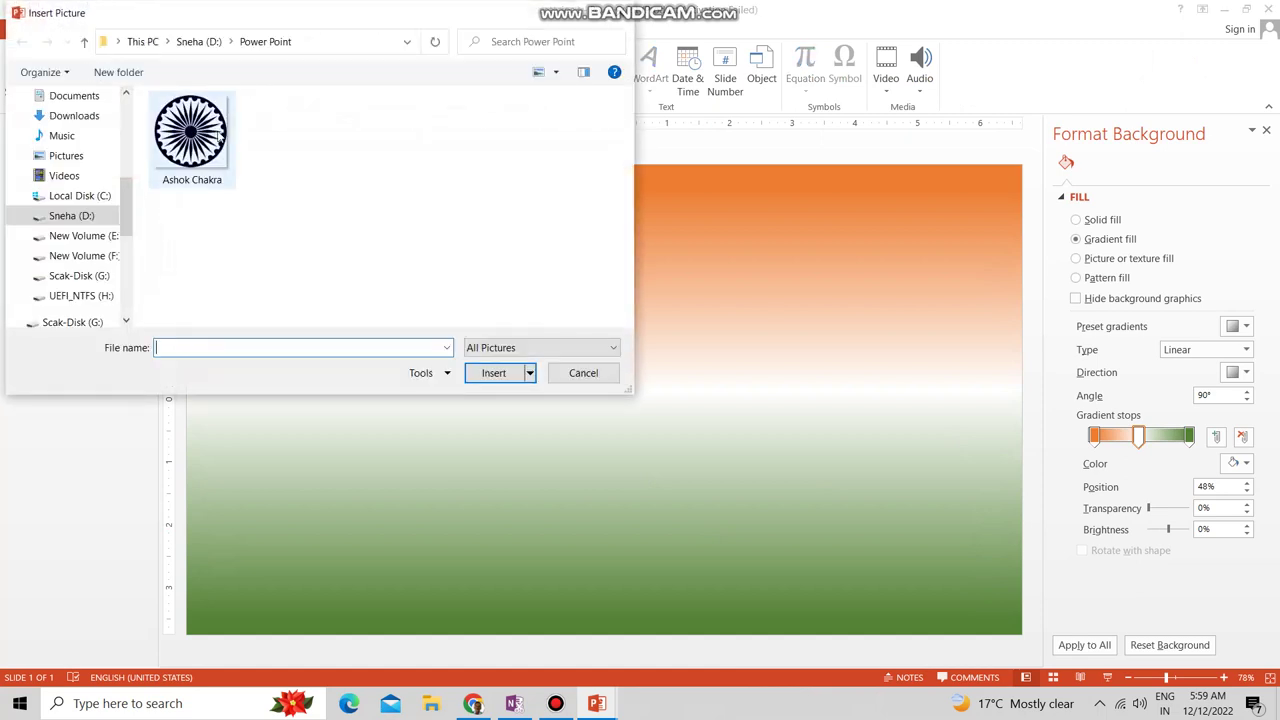
left_click(190, 135)
left_click(493, 372)
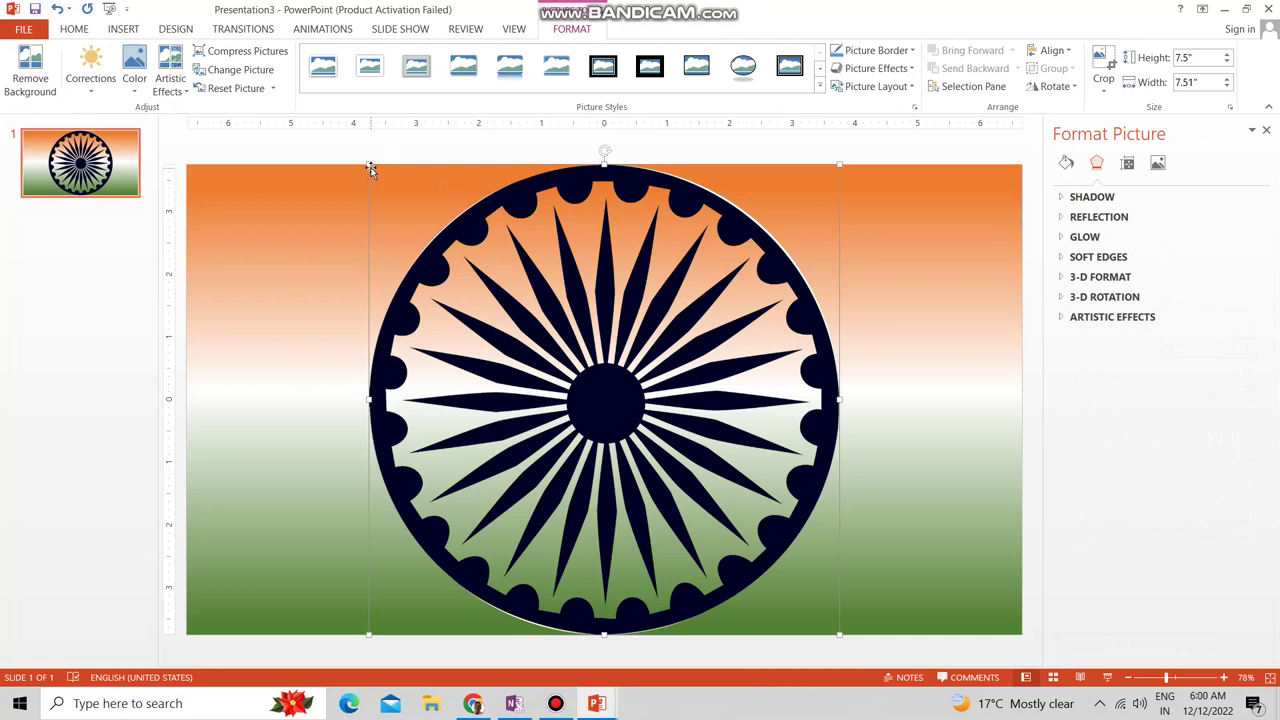
left_click_drag(369, 163, 391, 187)
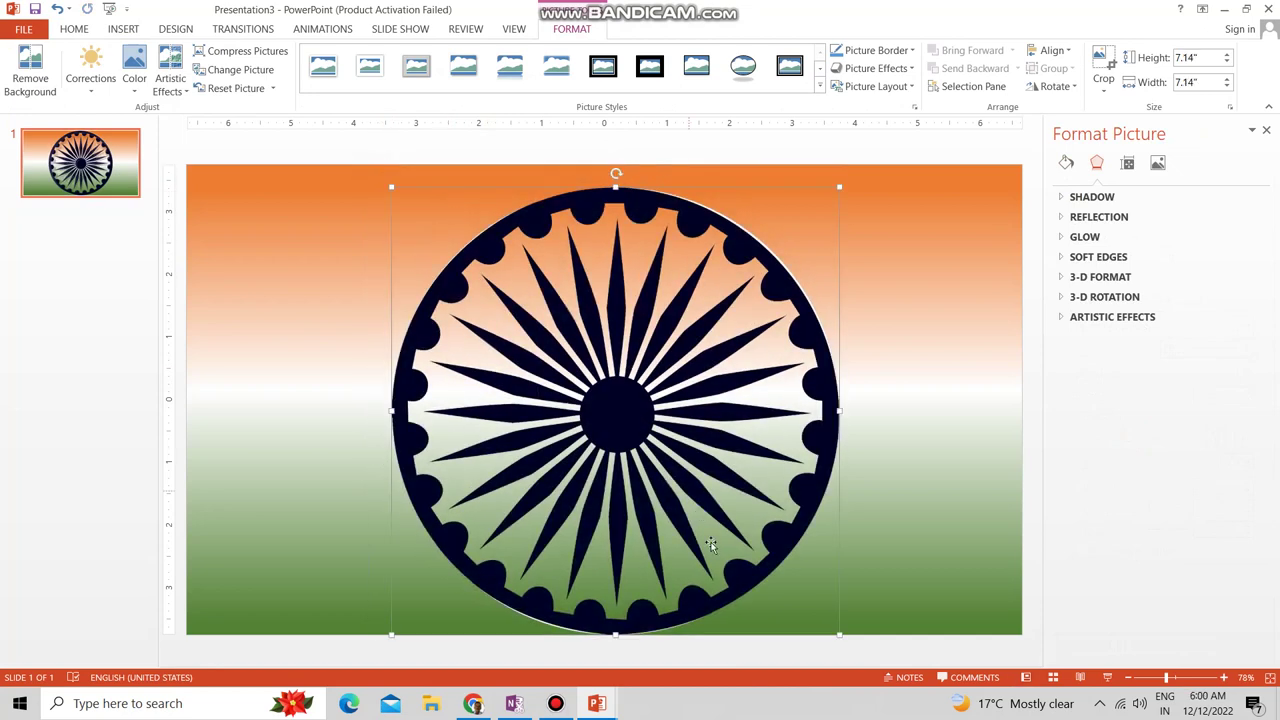
left_click_drag(840, 634, 815, 615)
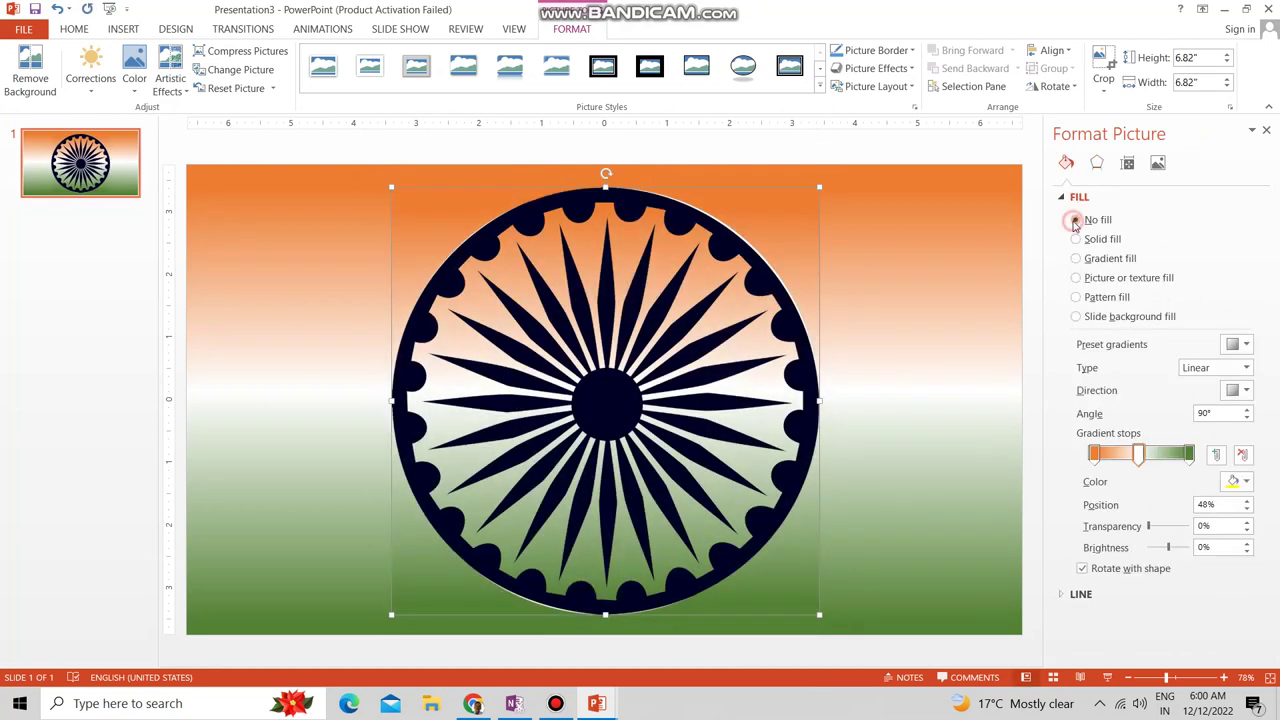
Step: Review the chakra's Picture Corrections sharpness and brightness/contrast presets
left_click(1158, 163)
left_click(1063, 202)
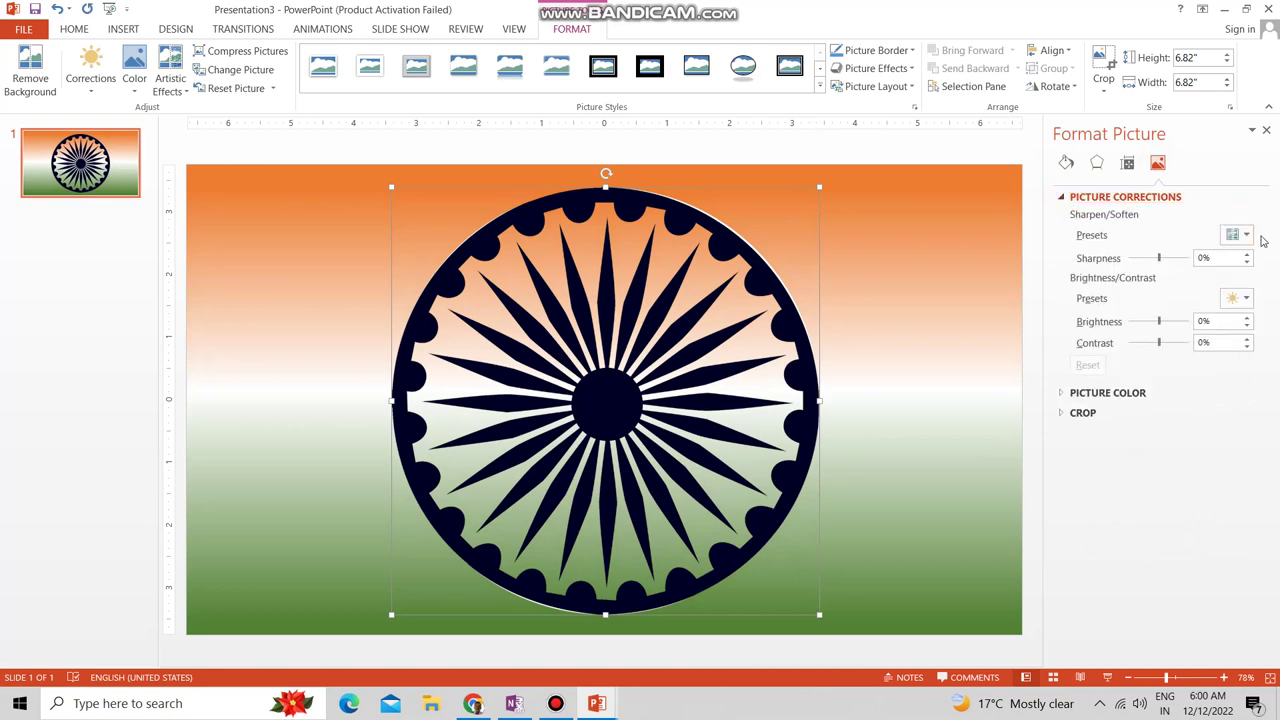
left_click(1248, 235)
left_click(1249, 236)
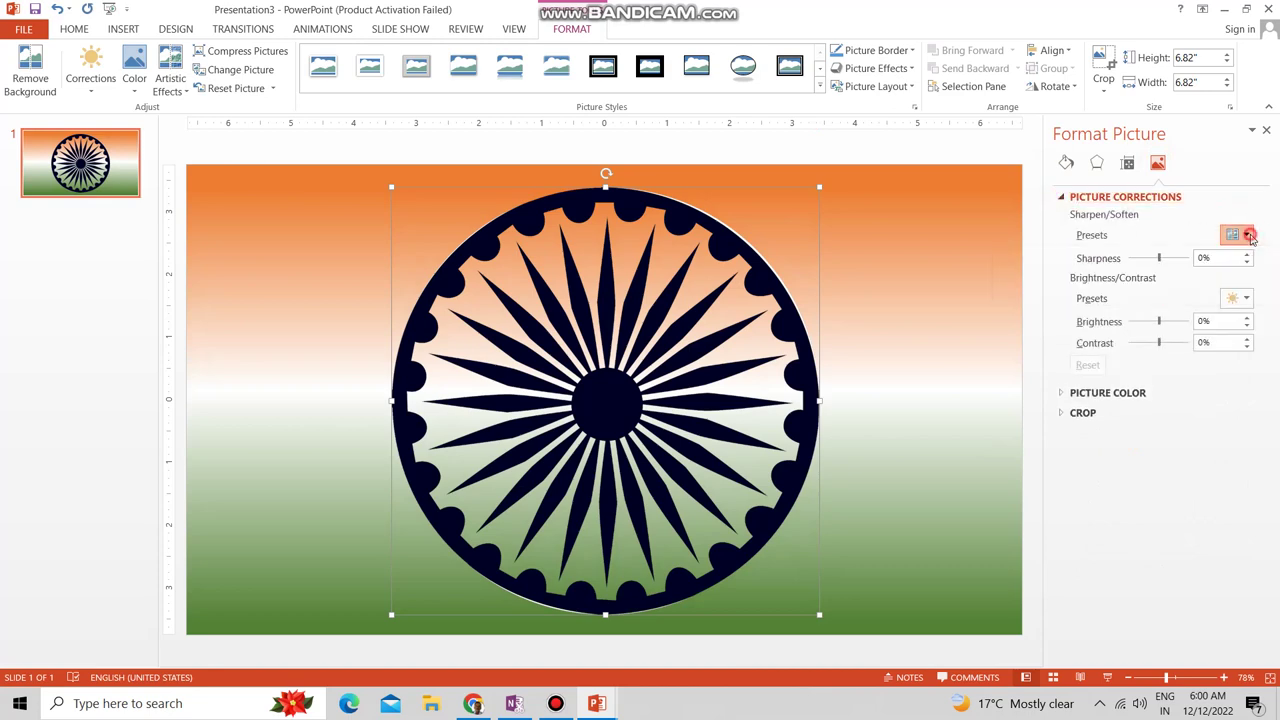
left_click(1246, 298)
left_click(1247, 299)
Step: Recolour the chakra orange using the Picture Color recolor presets
left_click(1100, 393)
left_click(1240, 430)
left_click(1242, 431)
left_click(1240, 494)
left_click(1240, 494)
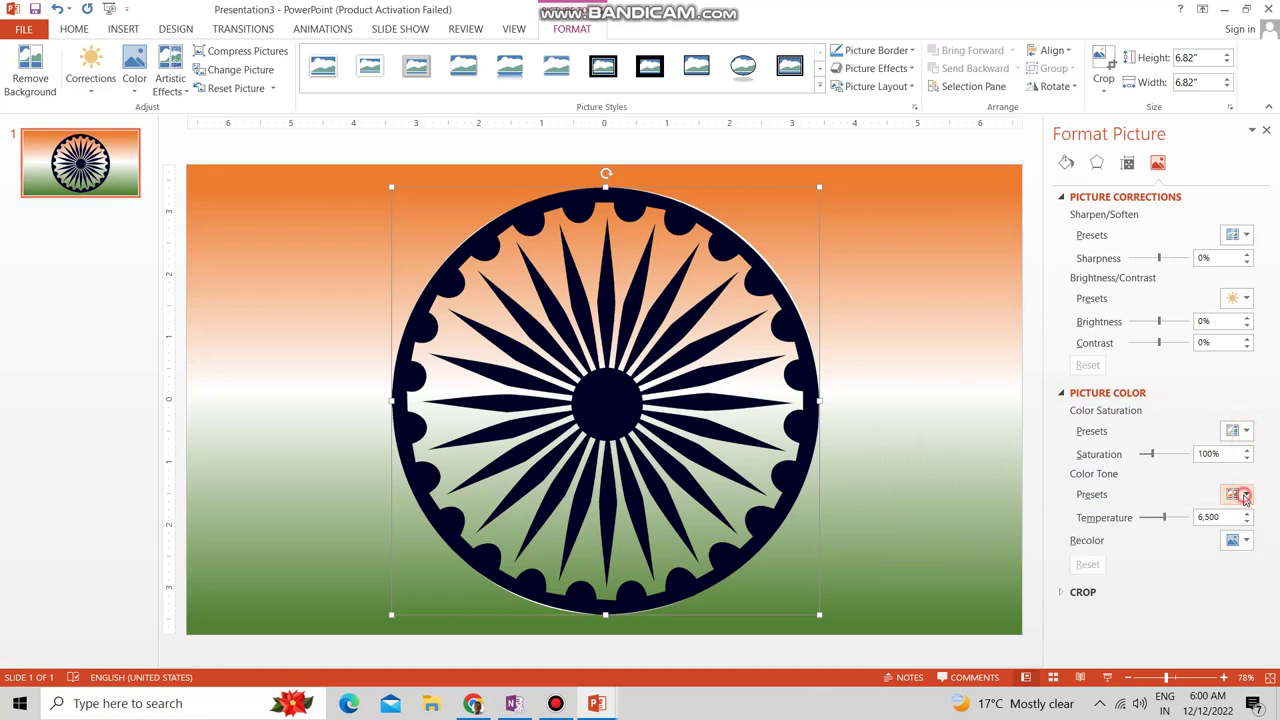
left_click(1246, 540)
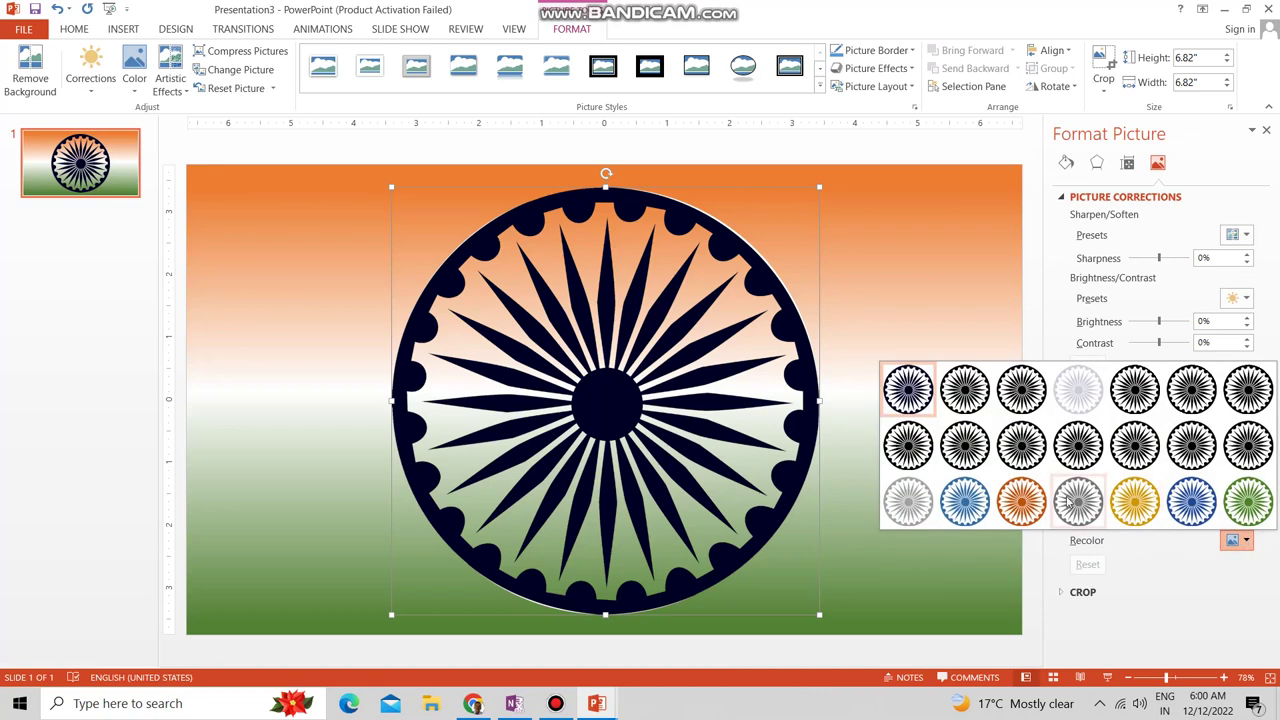
left_click(1035, 510)
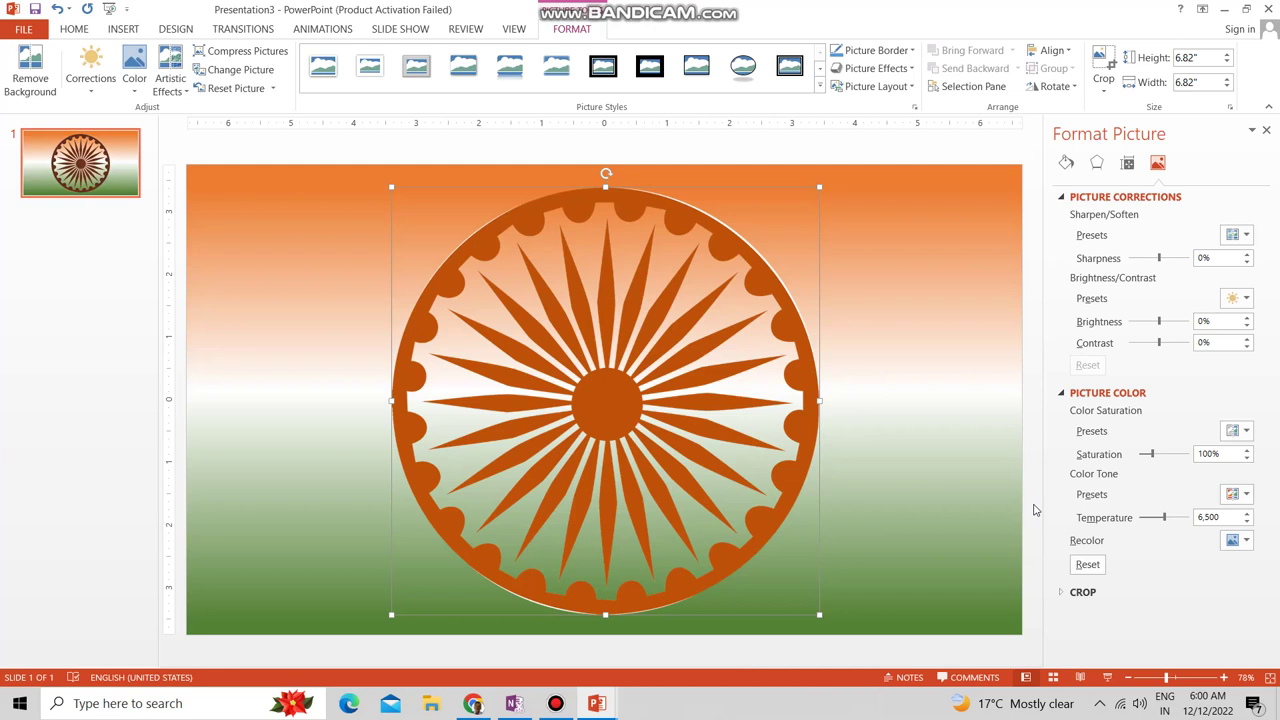
left_click(308, 33)
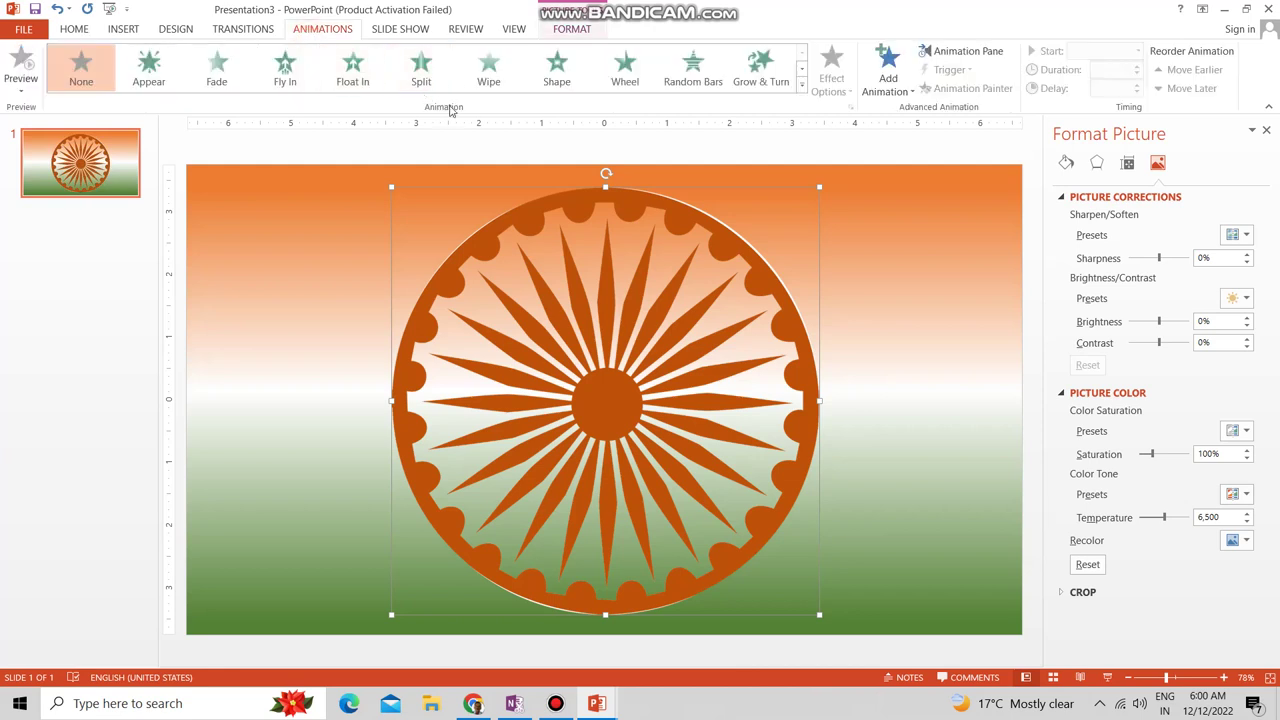
Step: Give the chakra a 10.00-second Spin animation starting With Previous
left_click(802, 85)
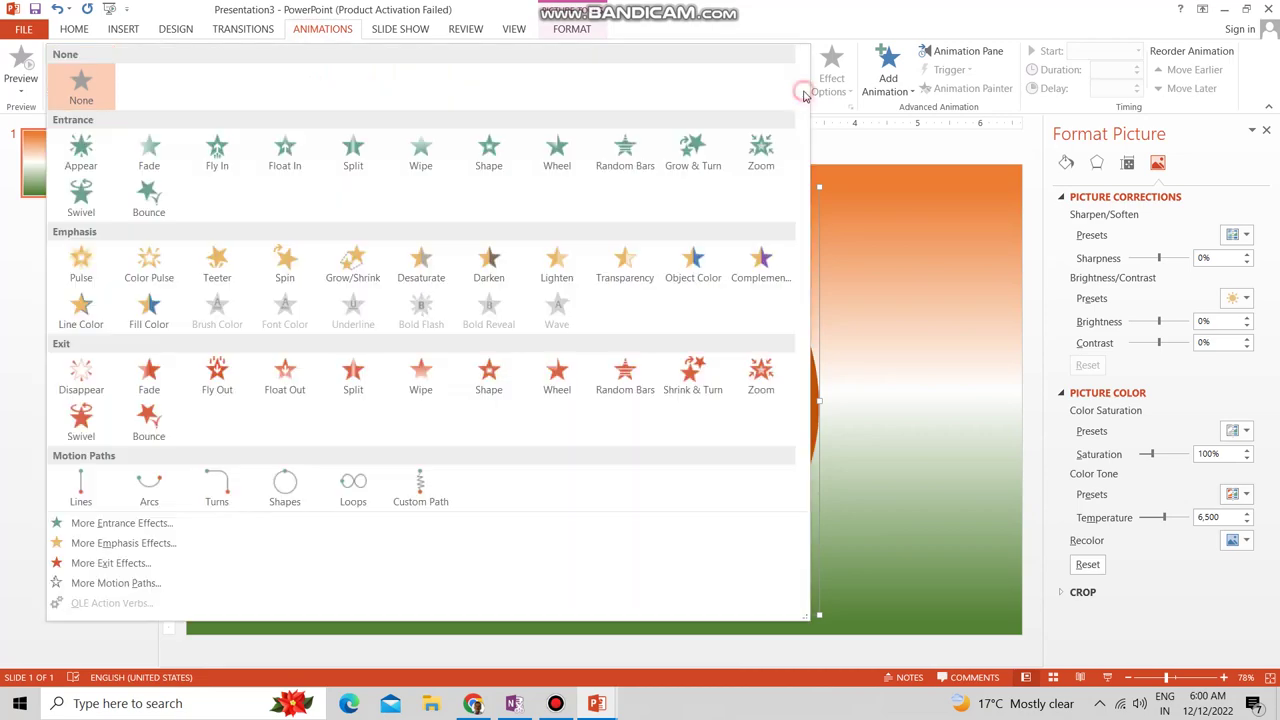
left_click(285, 262)
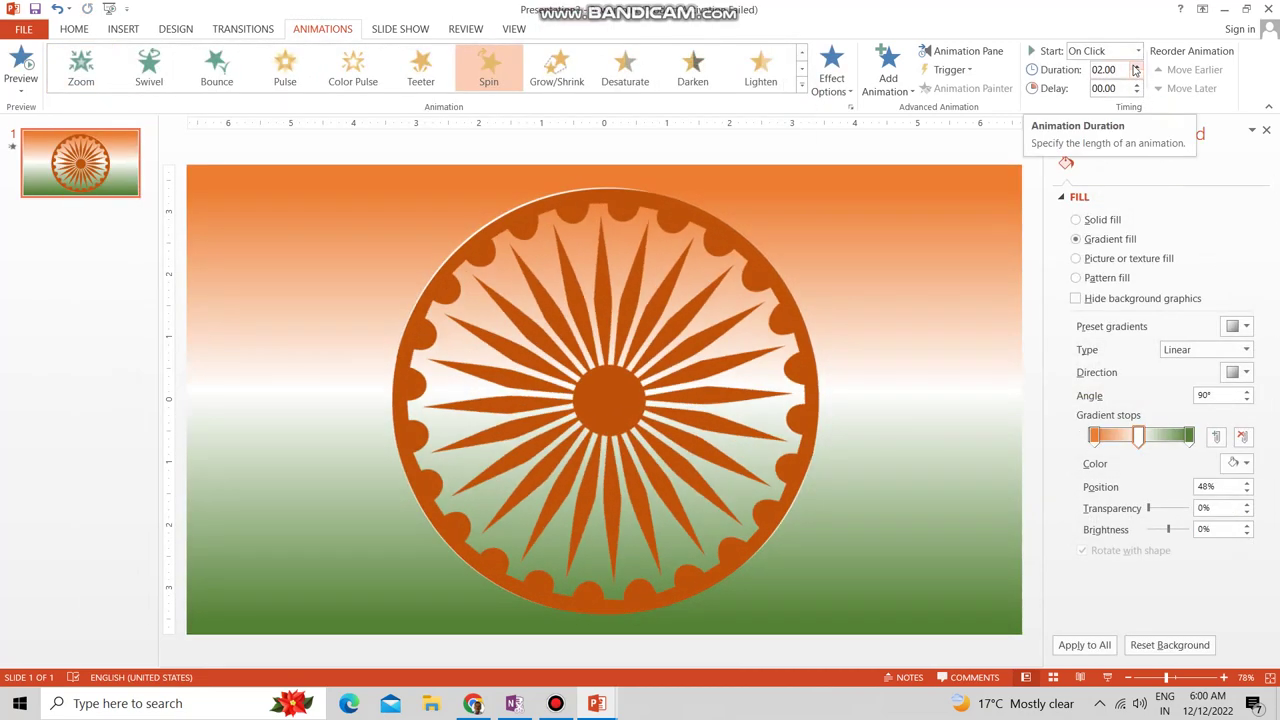
left_click(1135, 66)
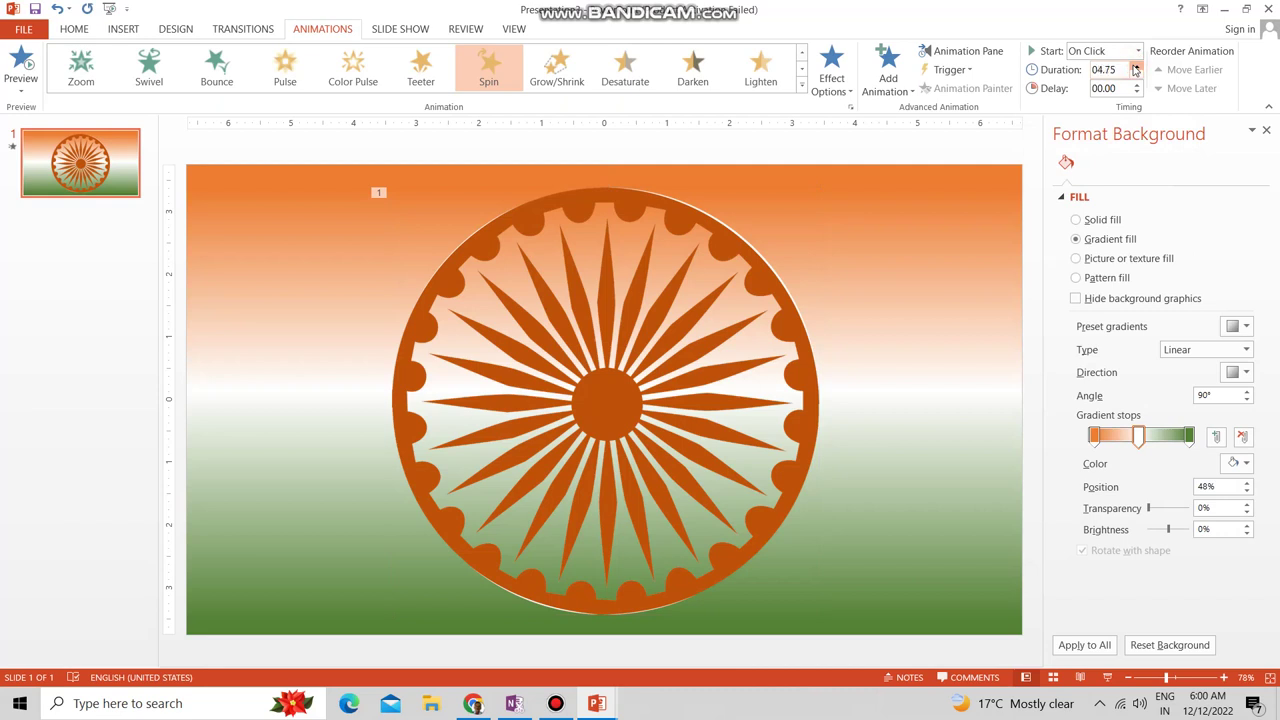
left_click(1135, 66)
left_click(1135, 66)
left_click(1135, 66)
left_click(1137, 51)
left_click(1115, 83)
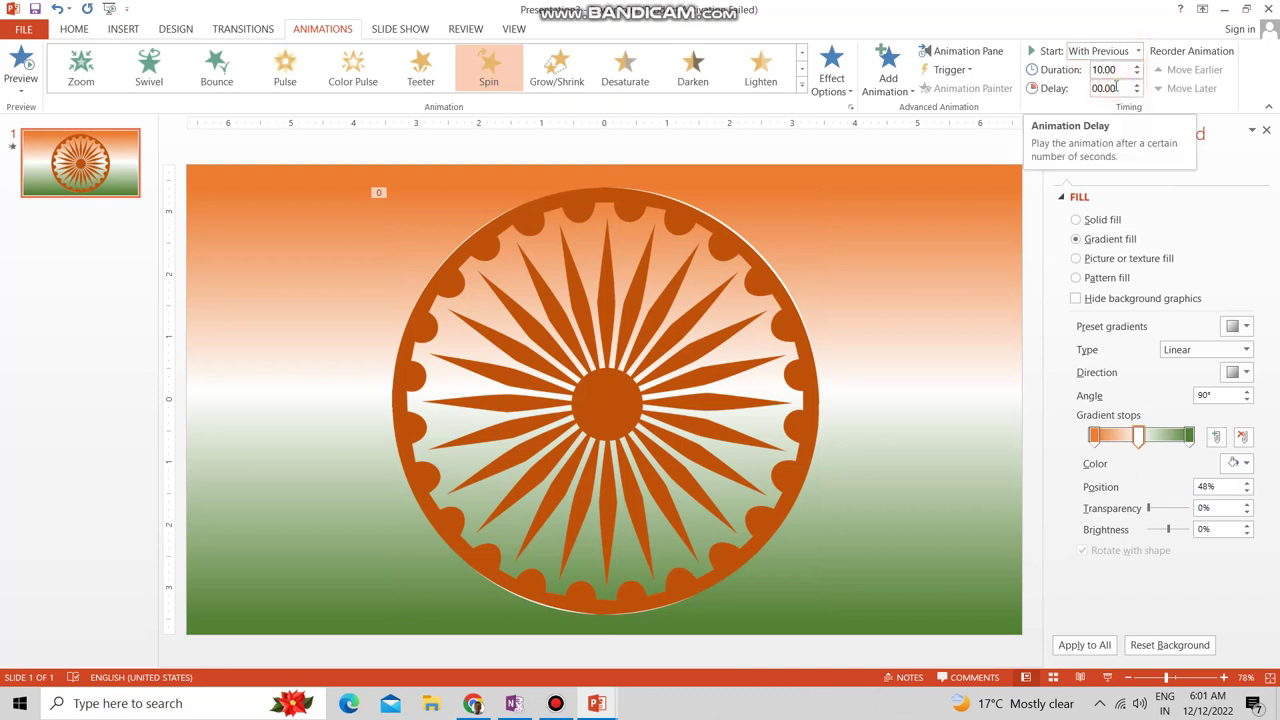
left_click(73, 29)
left_click(660, 53)
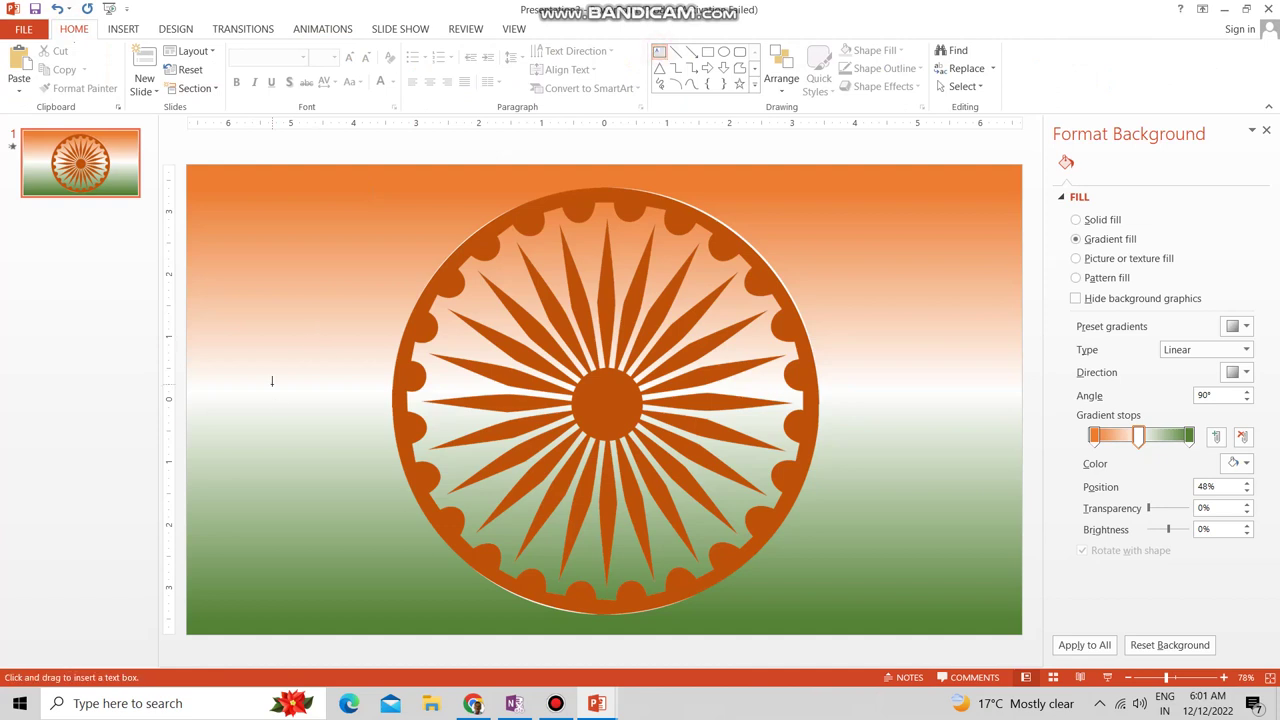
Step: Add a text box reading '2023' in Arial Black at 96 pt
left_click_drag(271, 381, 371, 457)
type("2023")
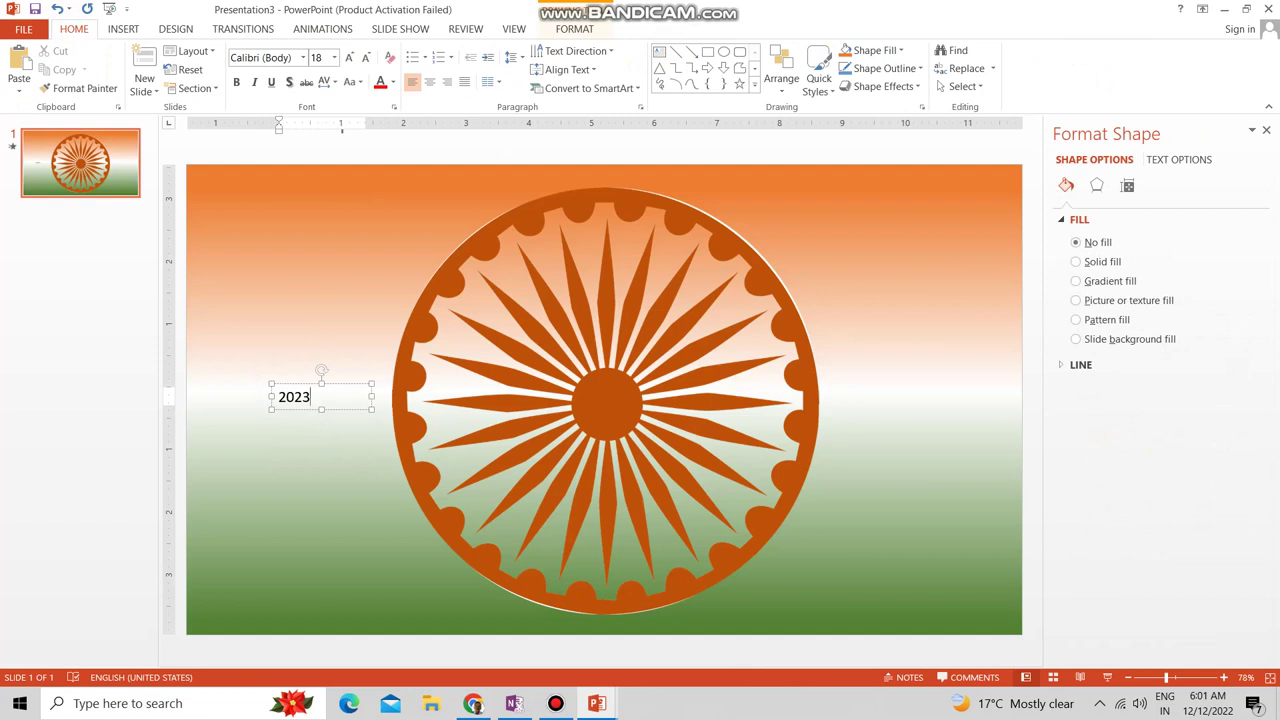
key("ctrl+a")
left_click(303, 57)
left_click(274, 233)
left_click(334, 57)
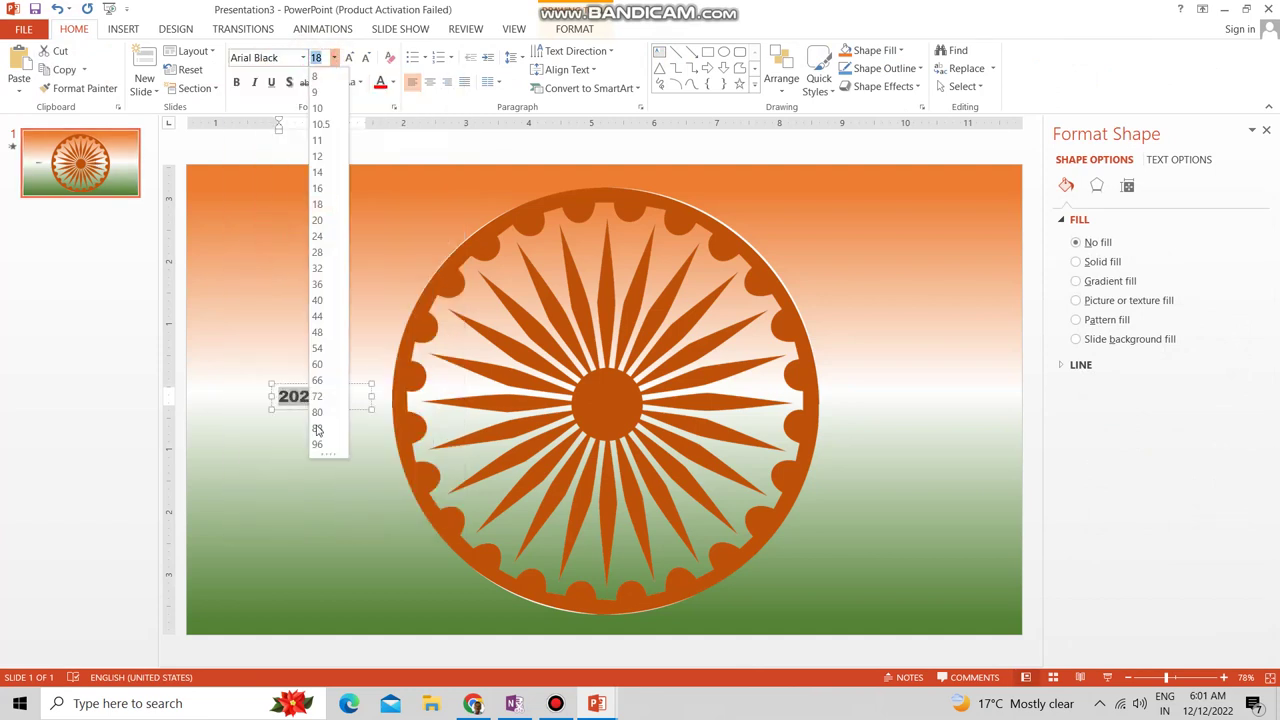
left_click(320, 449)
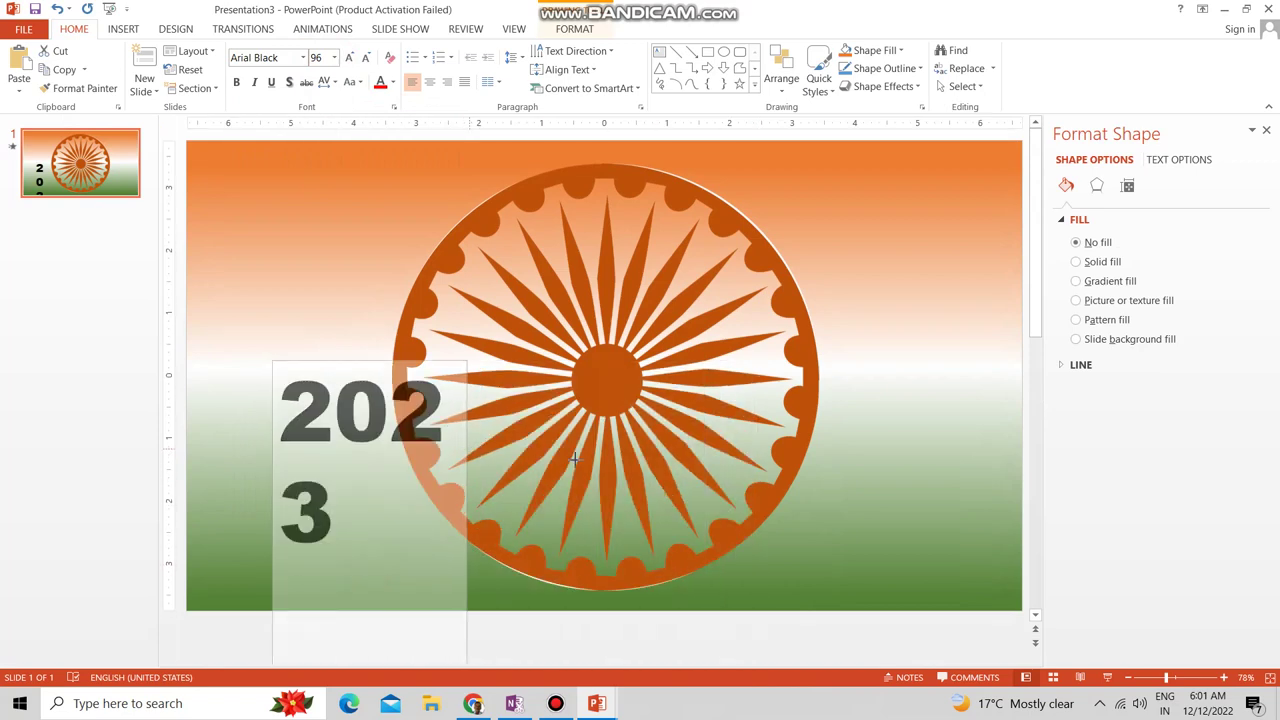
Step: Raise '2023' to 196 pt and widen its box so it fits one line
left_click_drag(372, 566, 694, 566)
left_click(316, 58)
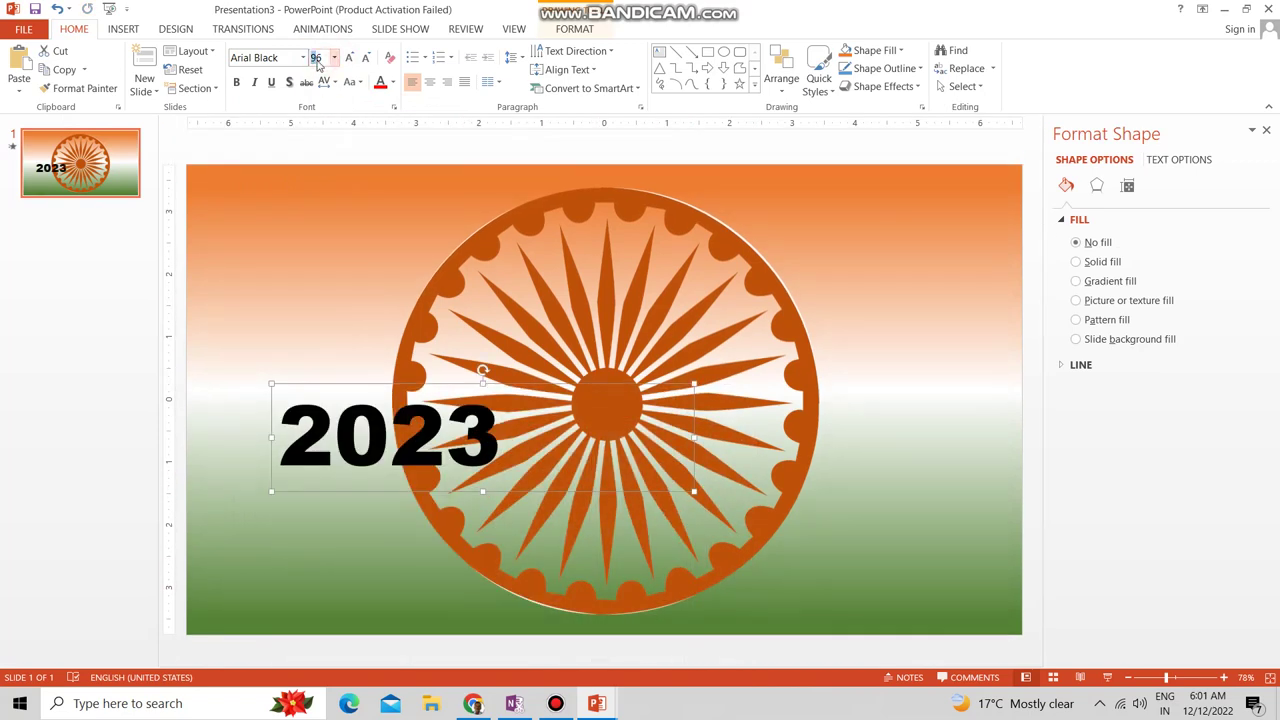
type("196")
key("Return")
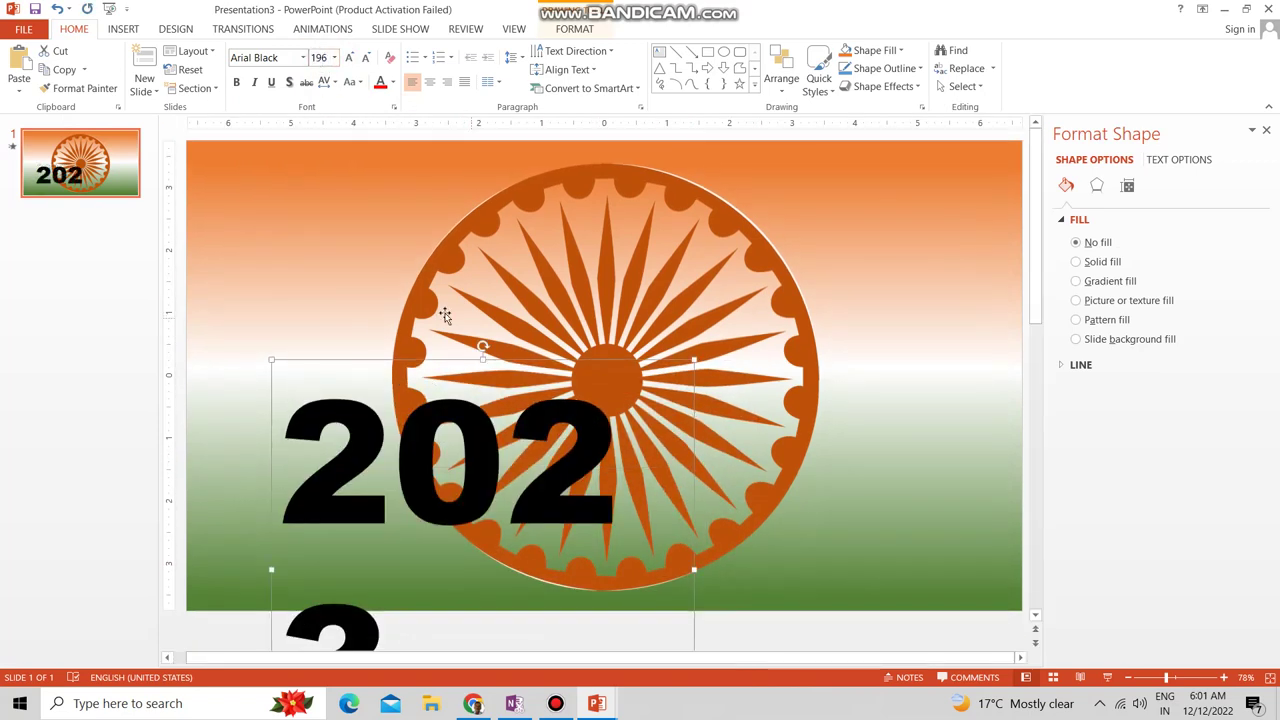
left_click_drag(697, 573, 797, 565)
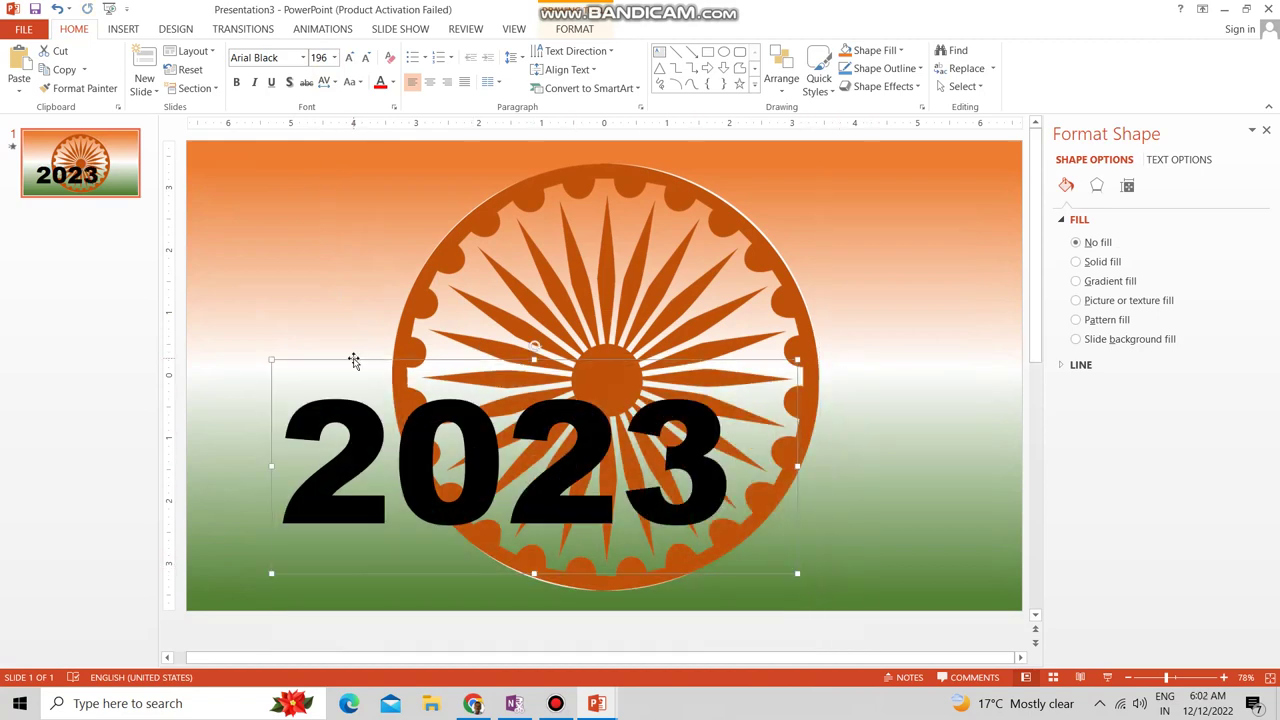
left_click_drag(354, 361, 371, 331)
Step: Move the chakra picture to the slide's right edge
left_click(636, 226)
left_click_drag(636, 226, 971, 222)
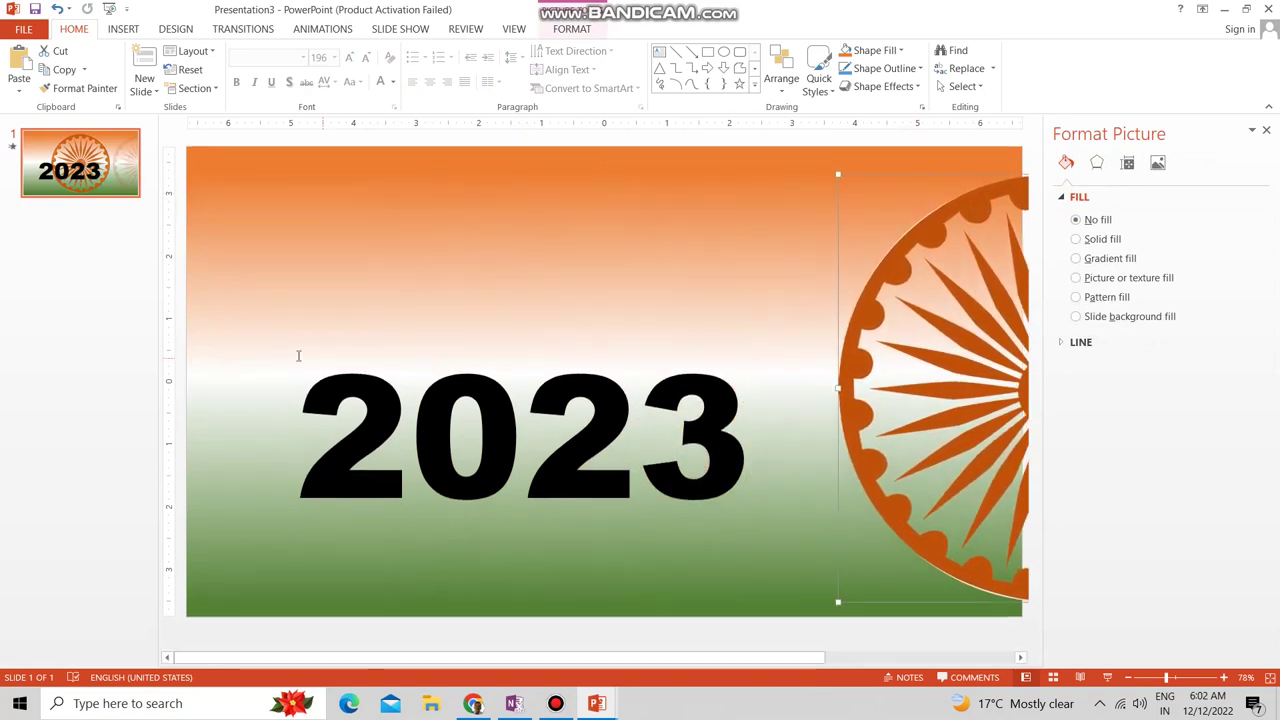
left_click(121, 30)
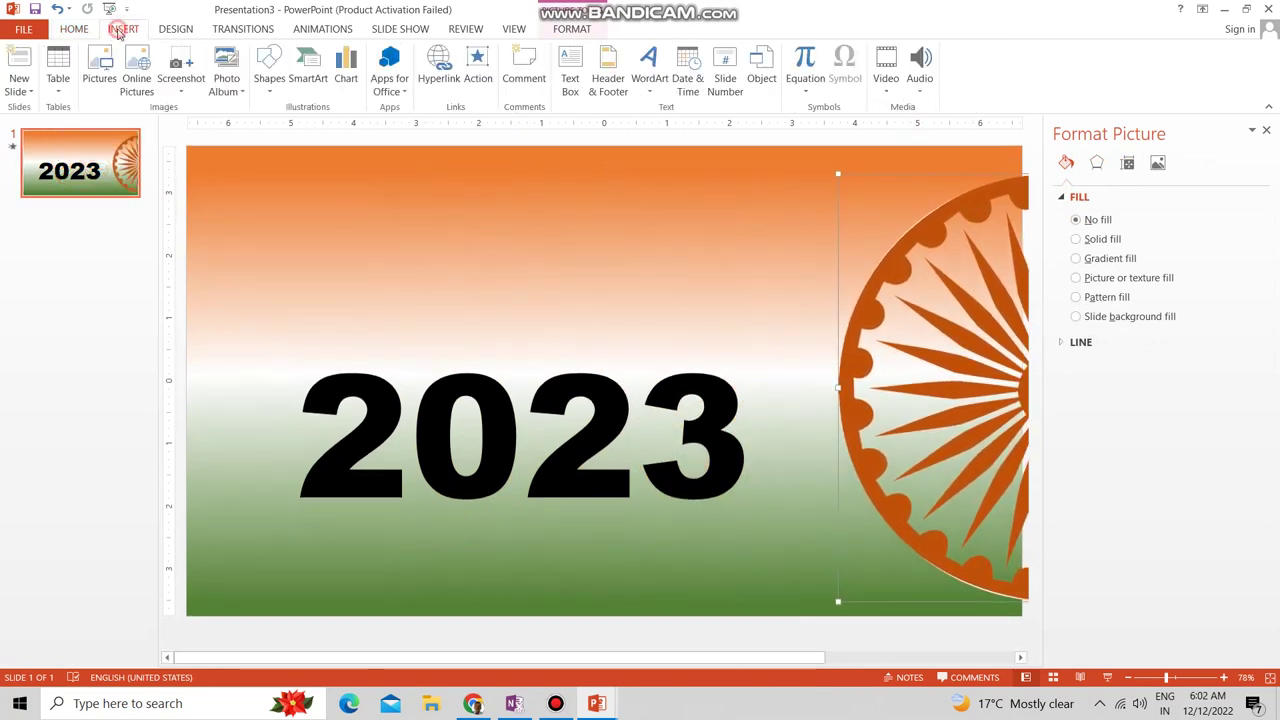
Step: Draw a rectangle covering the 2023 text and send it to back
left_click(267, 88)
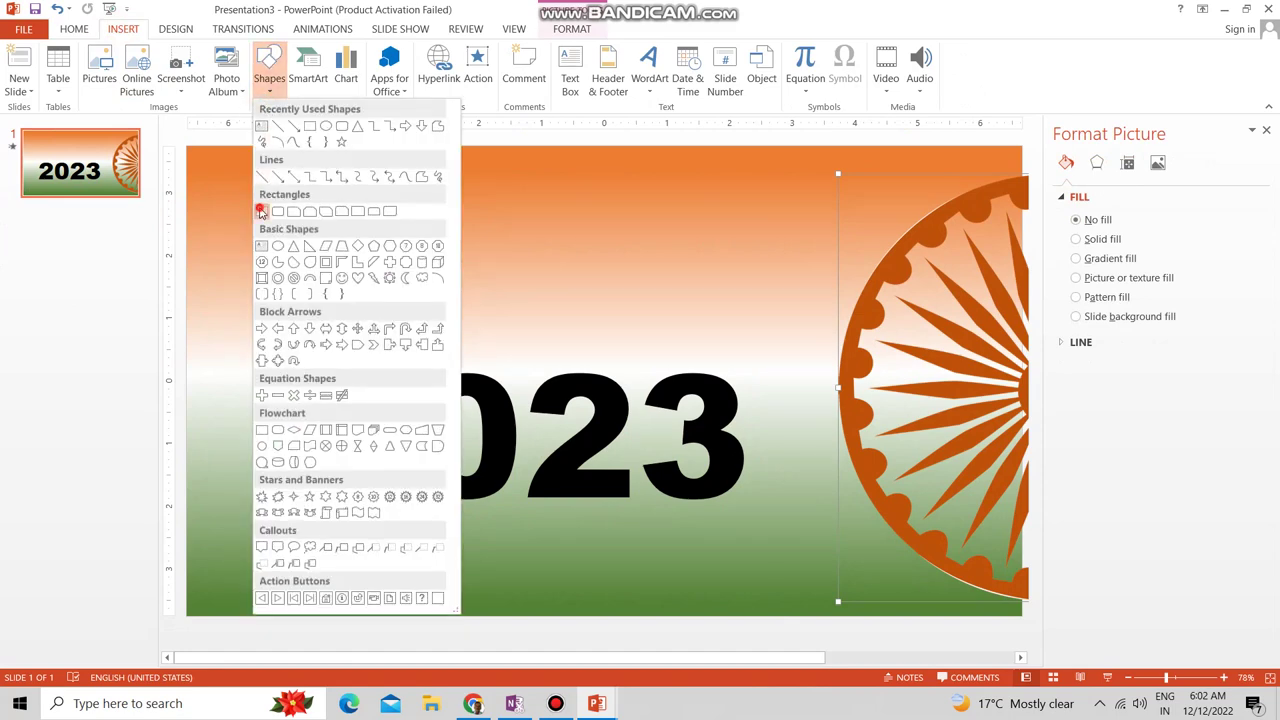
left_click(261, 211)
left_click_drag(266, 345, 785, 547)
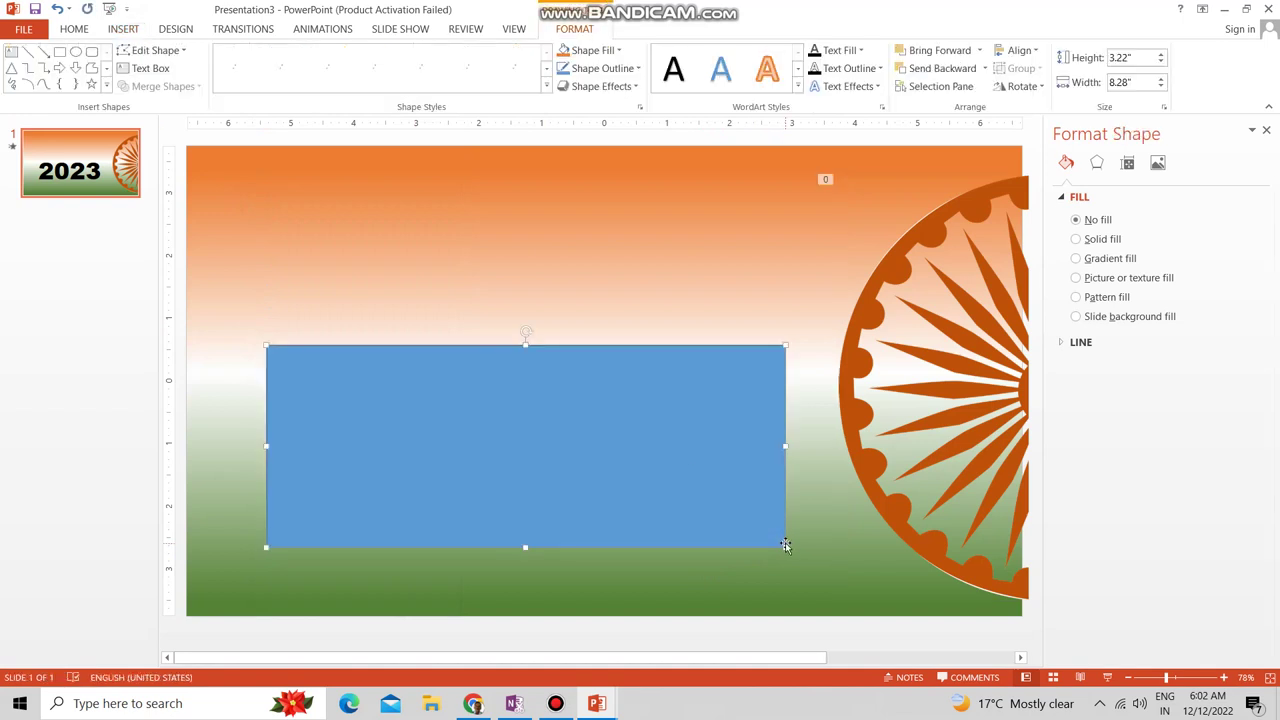
right_click(674, 437)
mouse_move(755, 324)
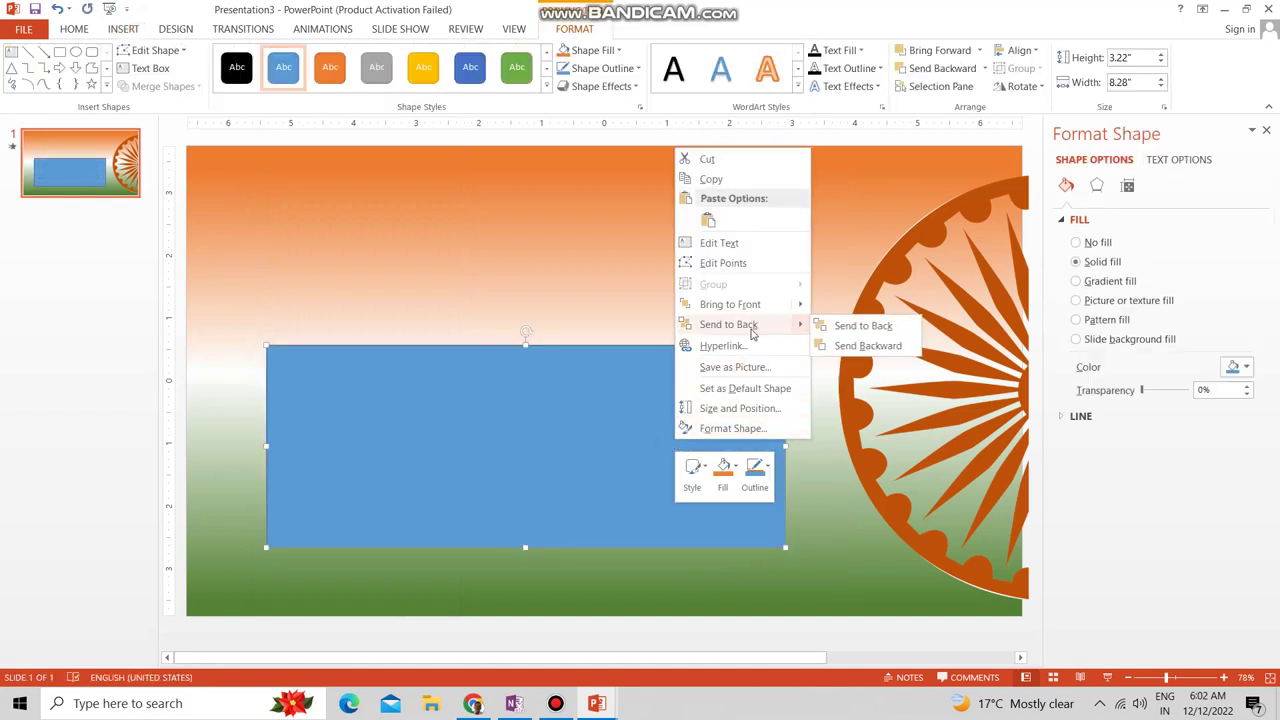
left_click(840, 325)
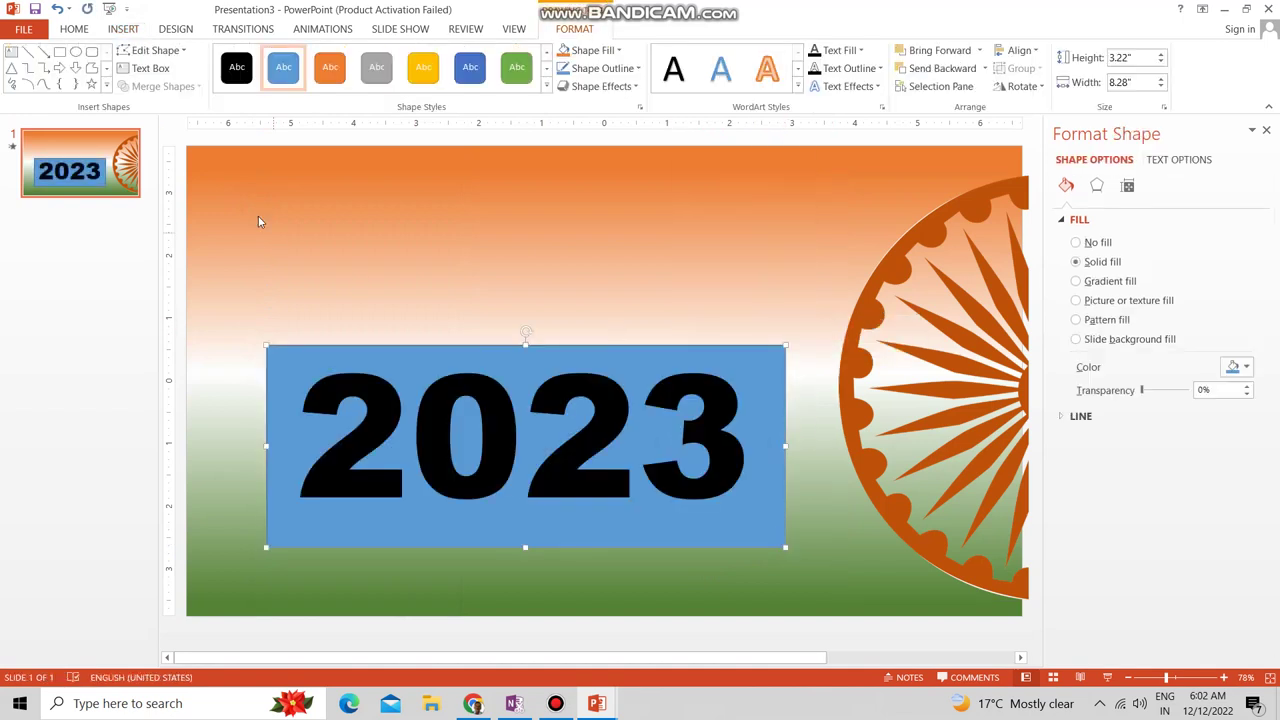
Step: Intersect the 2023 text with the rectangle, then move the shape slightly up
left_click(352, 372, "shift")
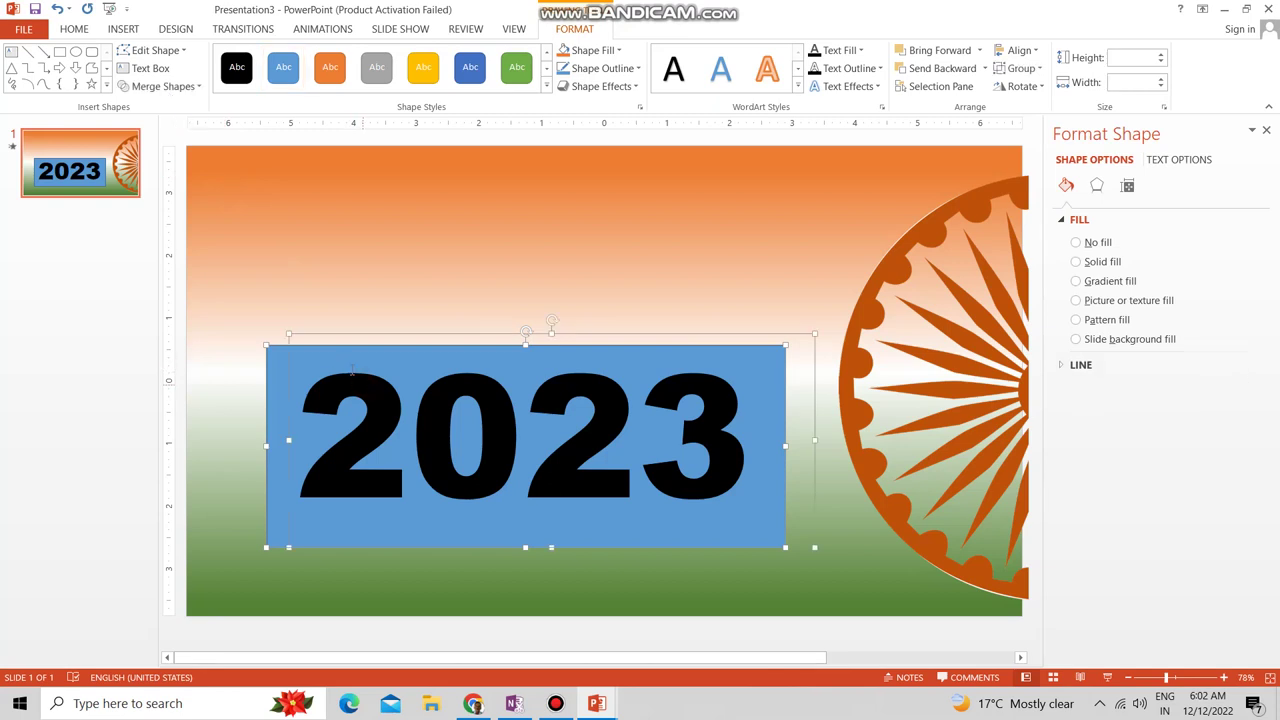
left_click(163, 86)
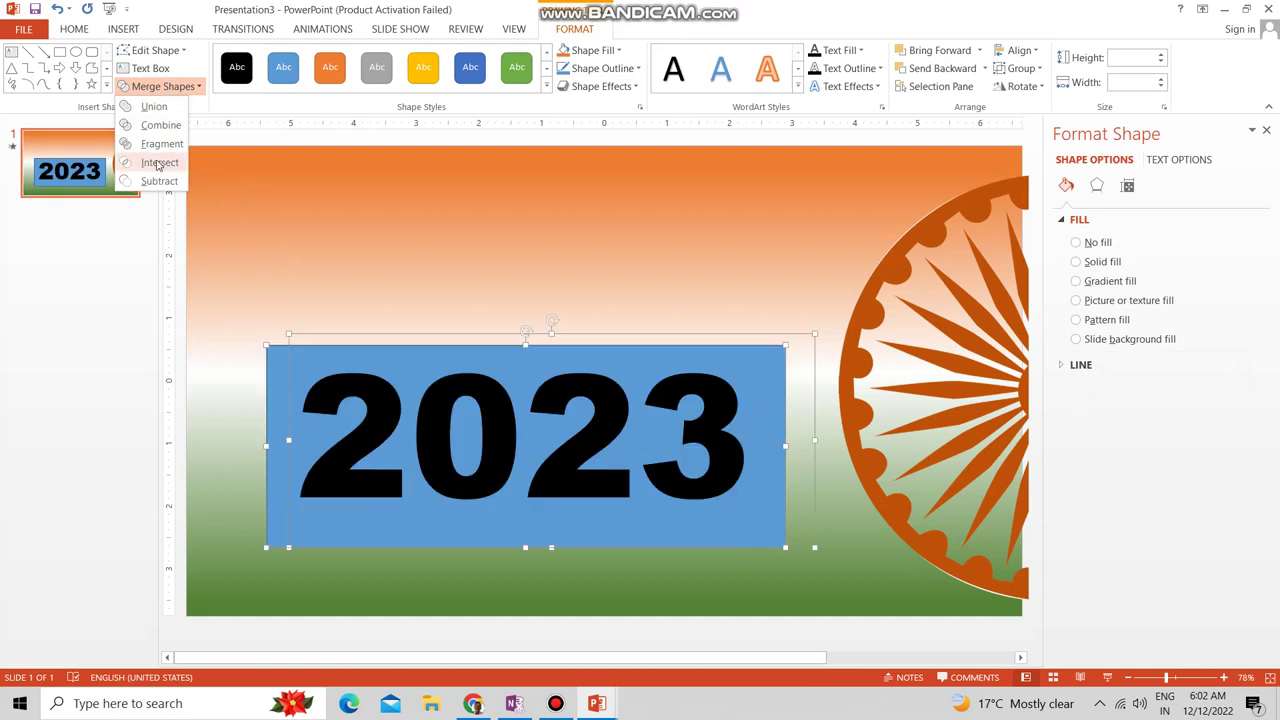
left_click(157, 163)
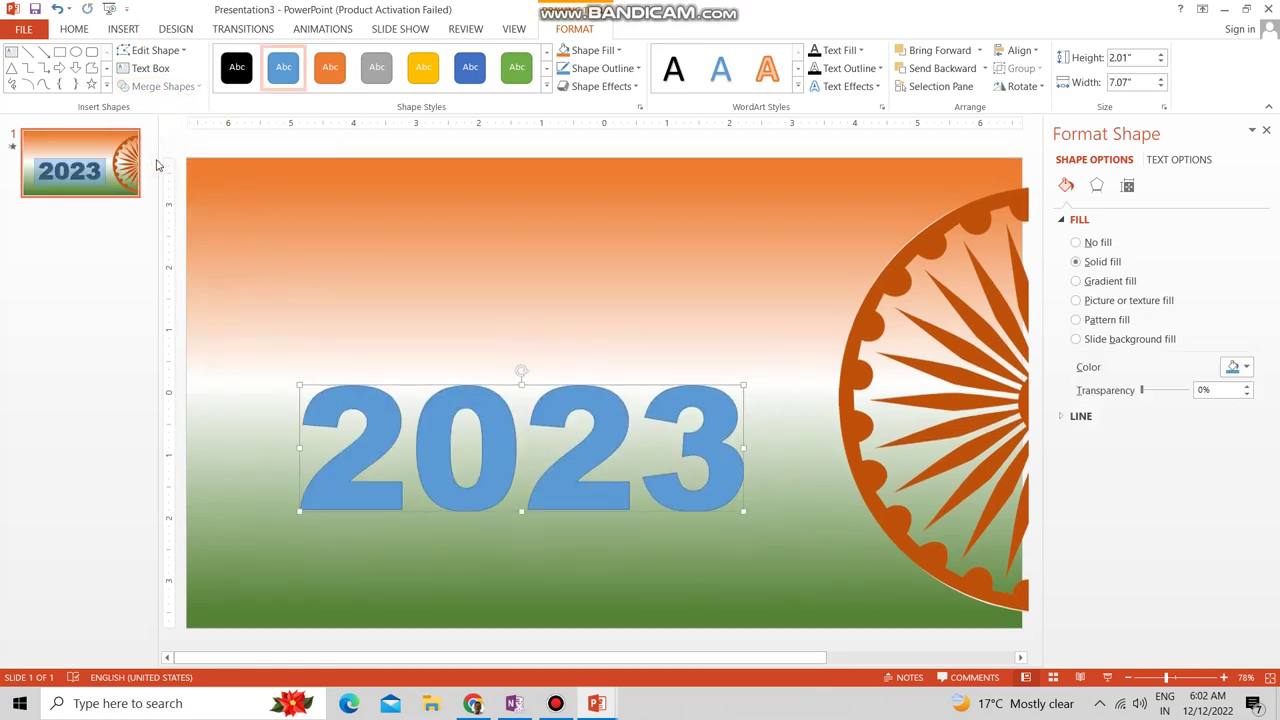
left_click(414, 277)
left_click_drag(378, 421, 373, 380)
Step: Fill the 2023 shape with an orange-white-green gradient
left_click(1096, 190)
left_click(1066, 190)
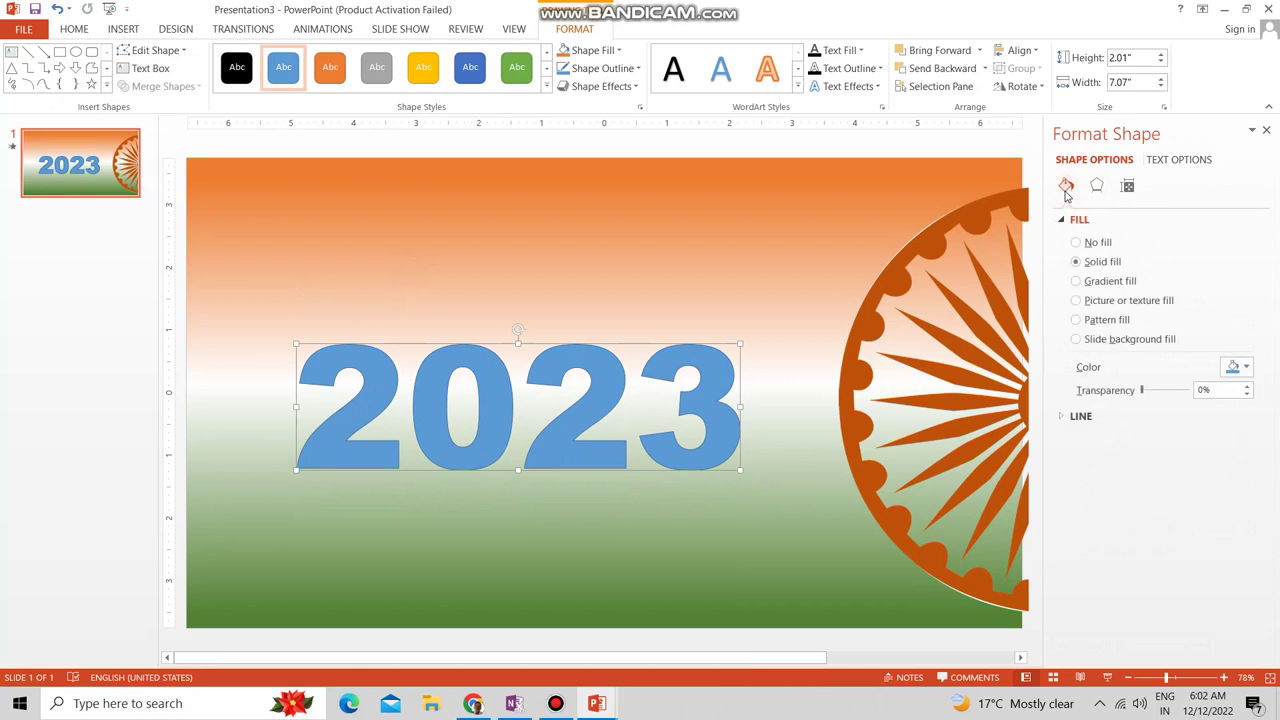
left_click(1105, 284)
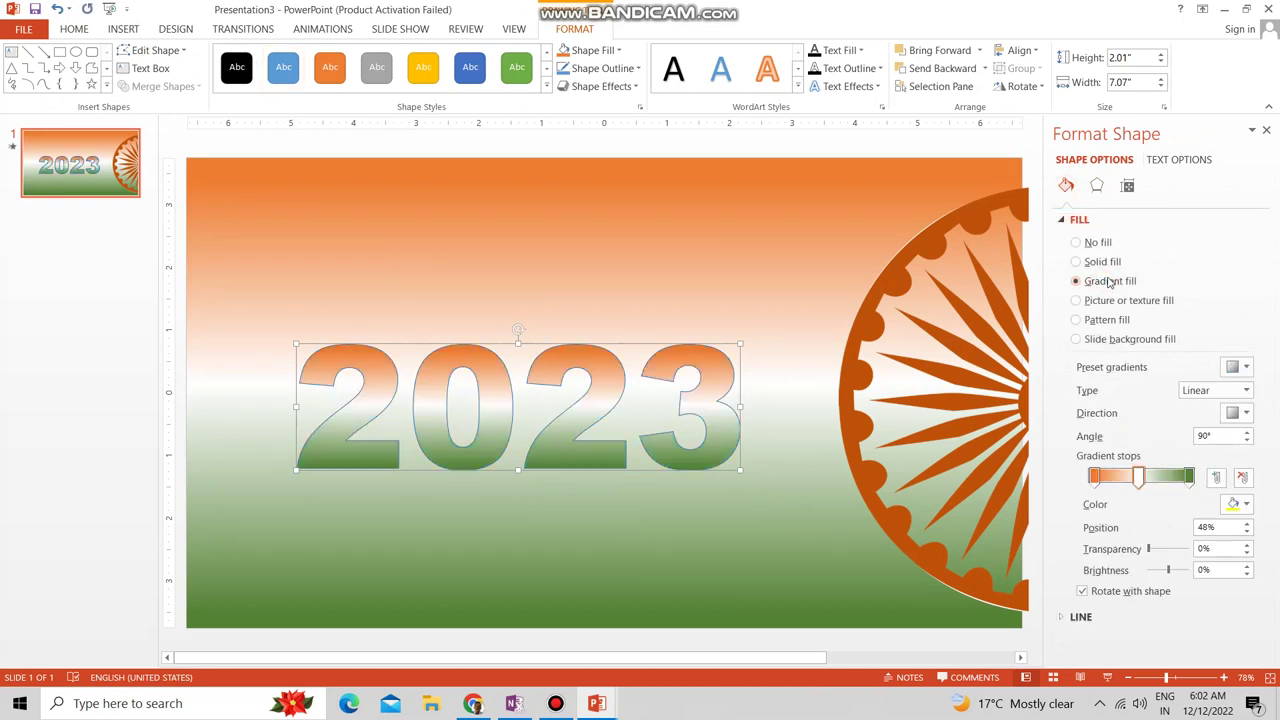
Step: Add a 6 pt Circle top bevel to the 2023 shape
left_click(1092, 190)
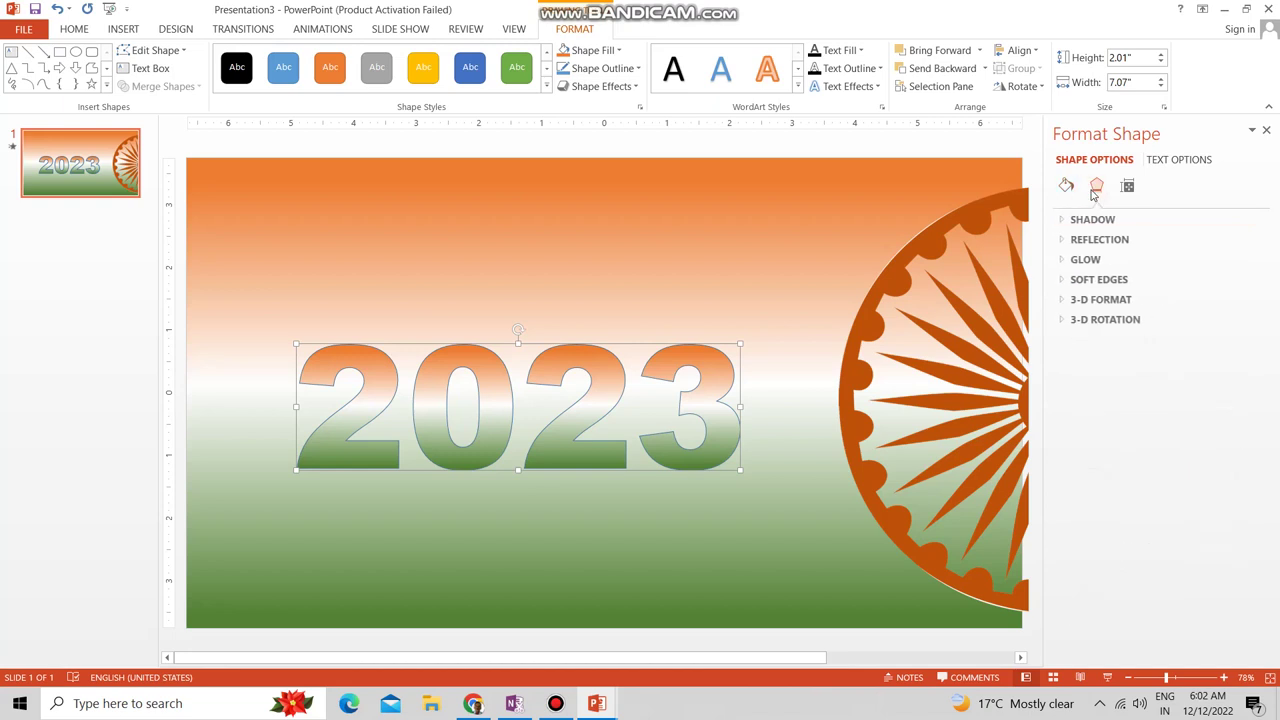
left_click(1061, 302)
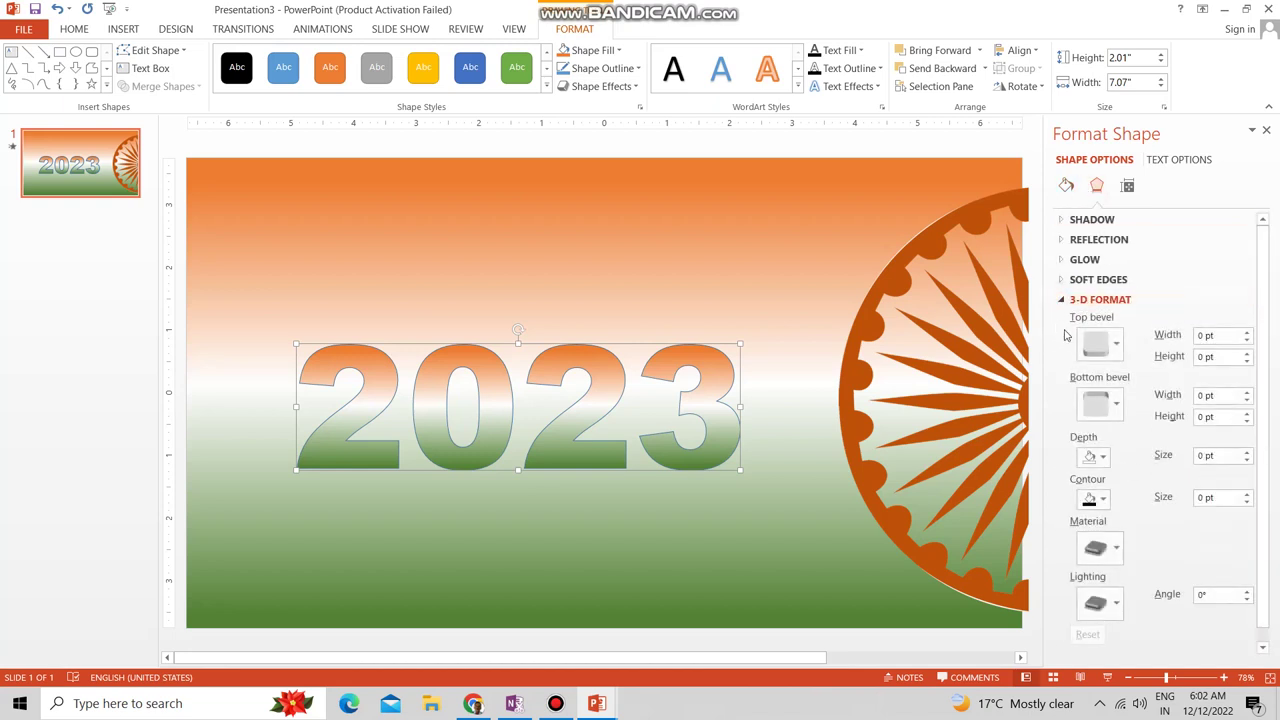
left_click(1099, 410)
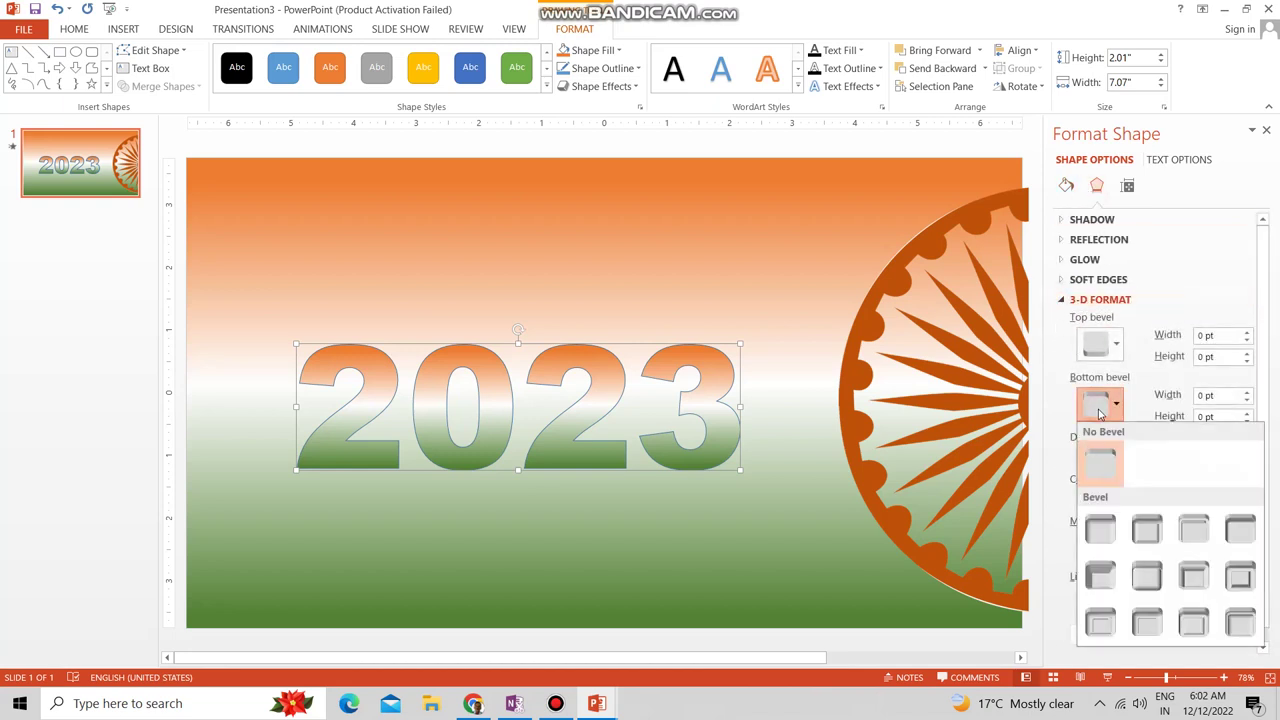
left_click(1115, 344)
left_click(1106, 480)
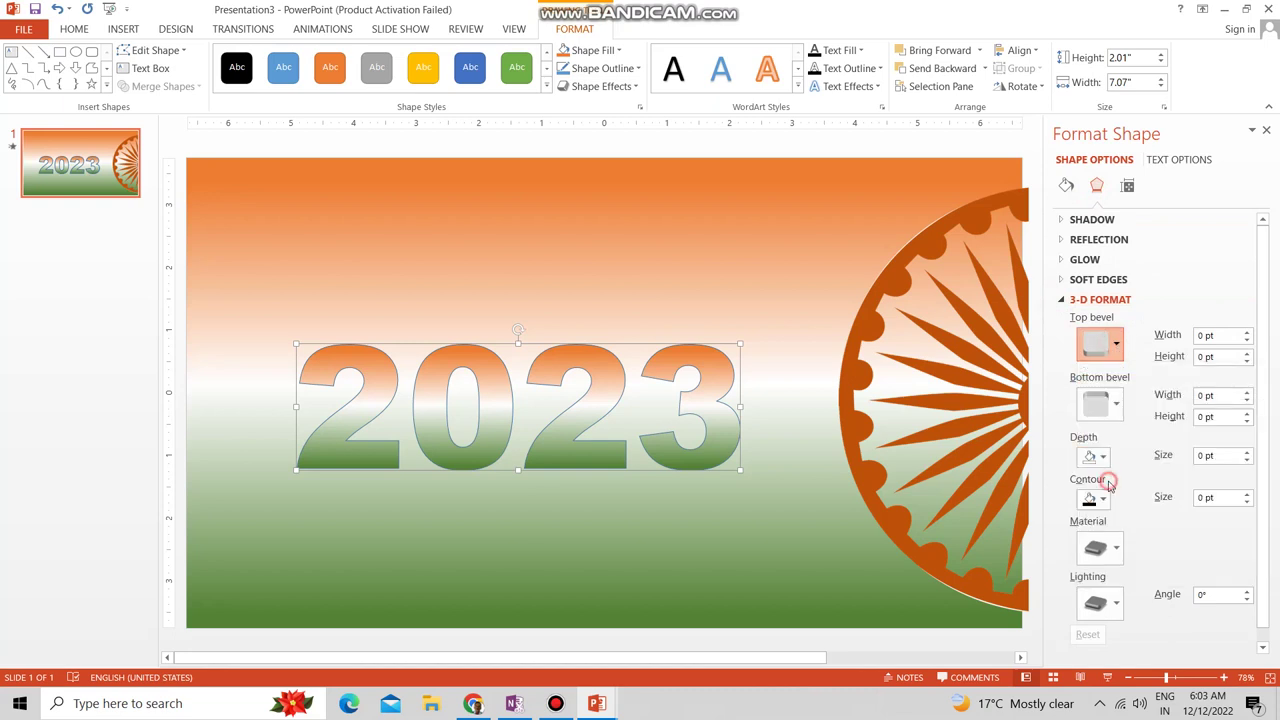
left_click(1062, 300)
left_click(1062, 320)
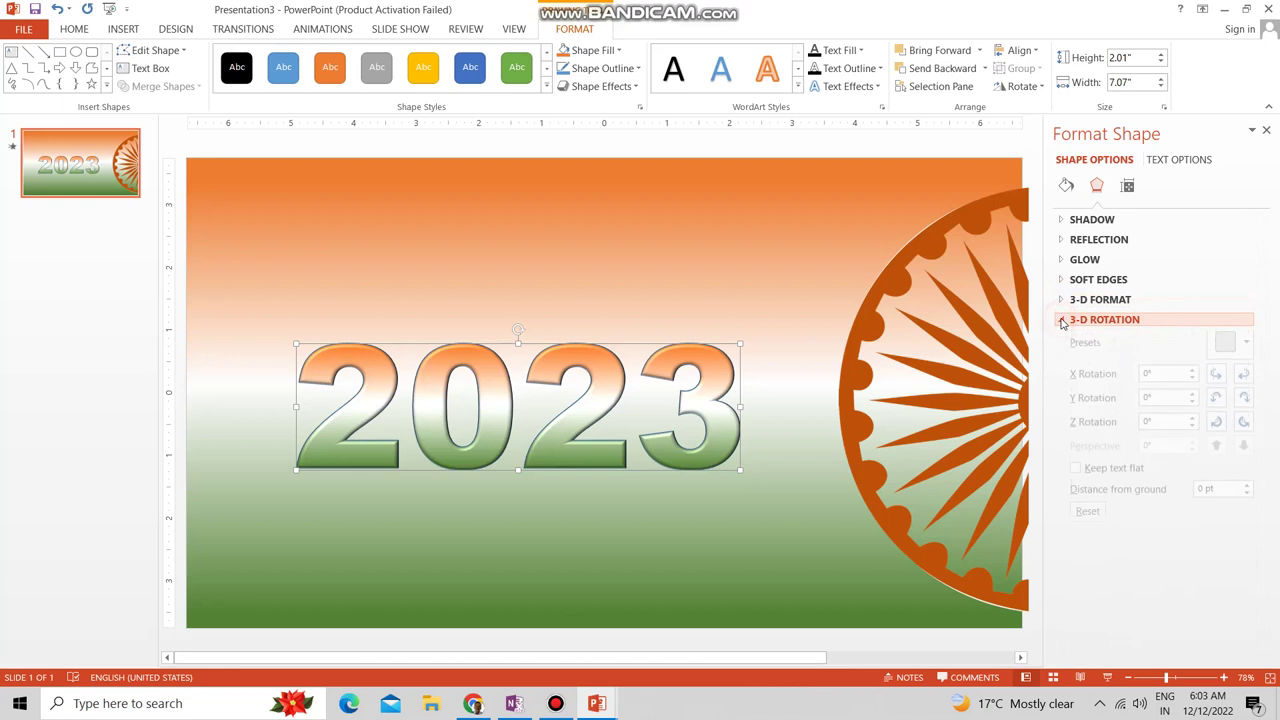
Step: Apply a Parallel 3-D rotation preset to the 2023 shape
left_click(1246, 347)
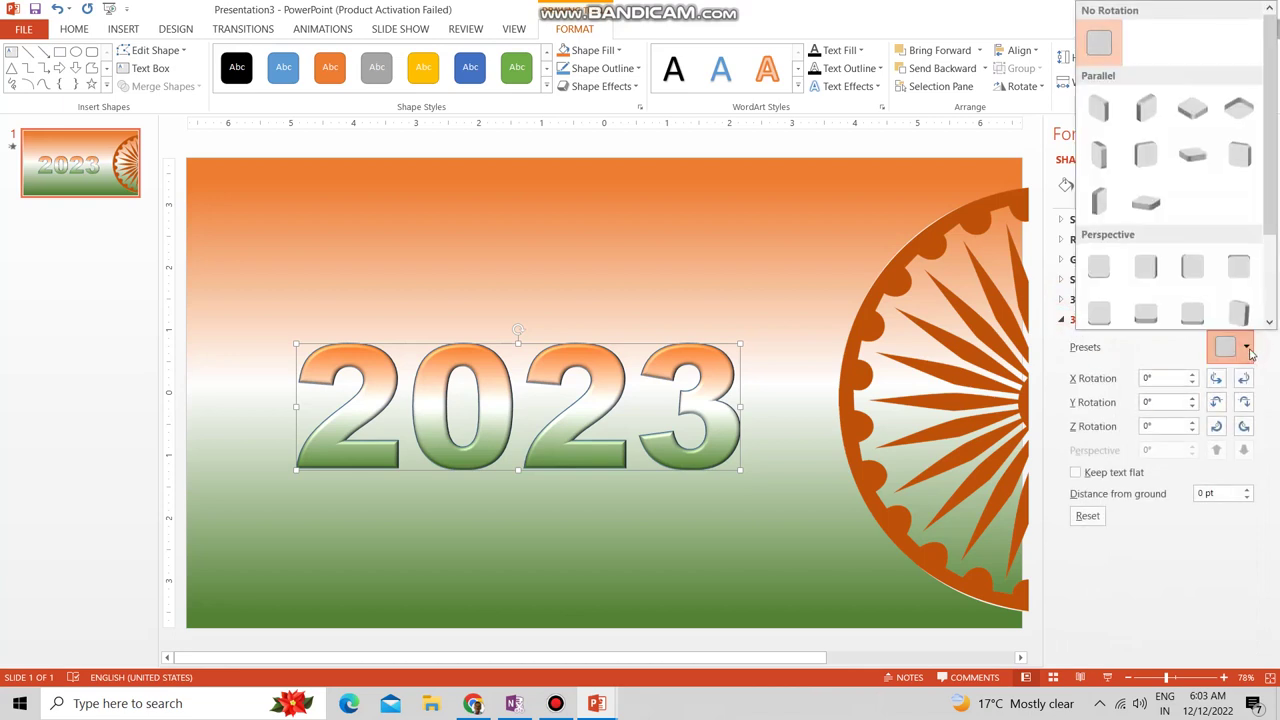
left_click(1191, 158)
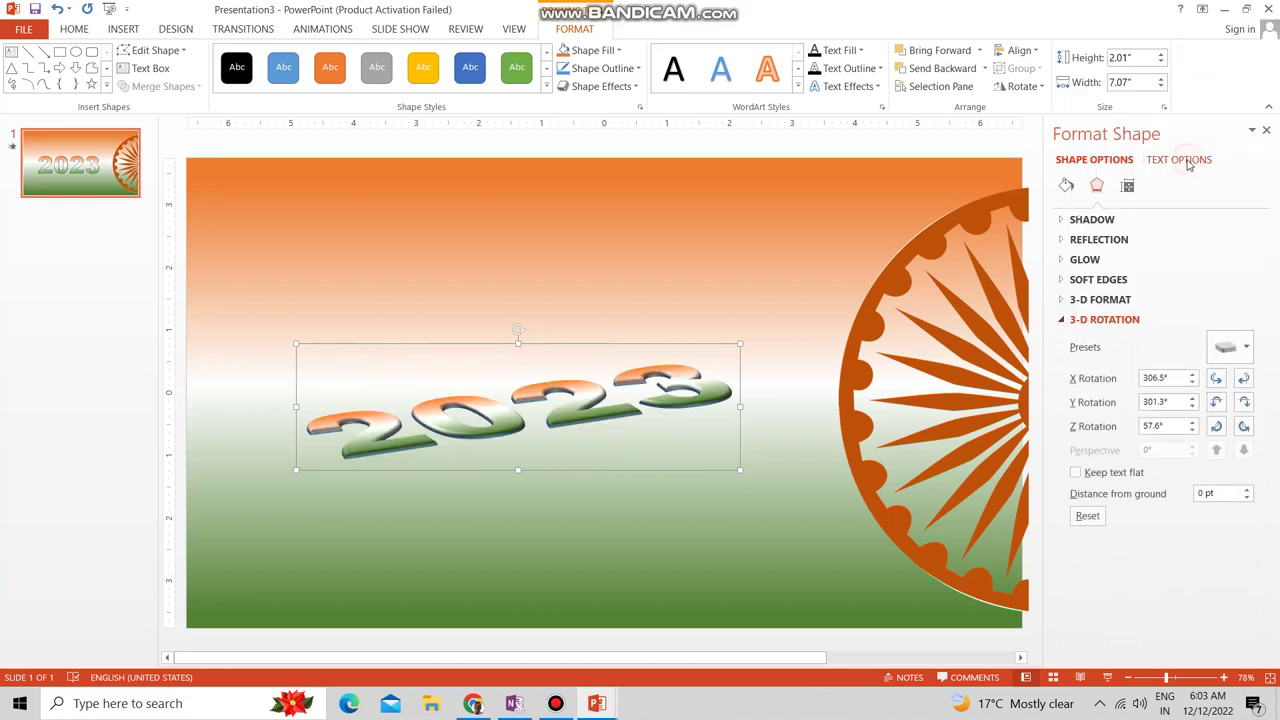
left_click(1240, 347)
left_click(1188, 112)
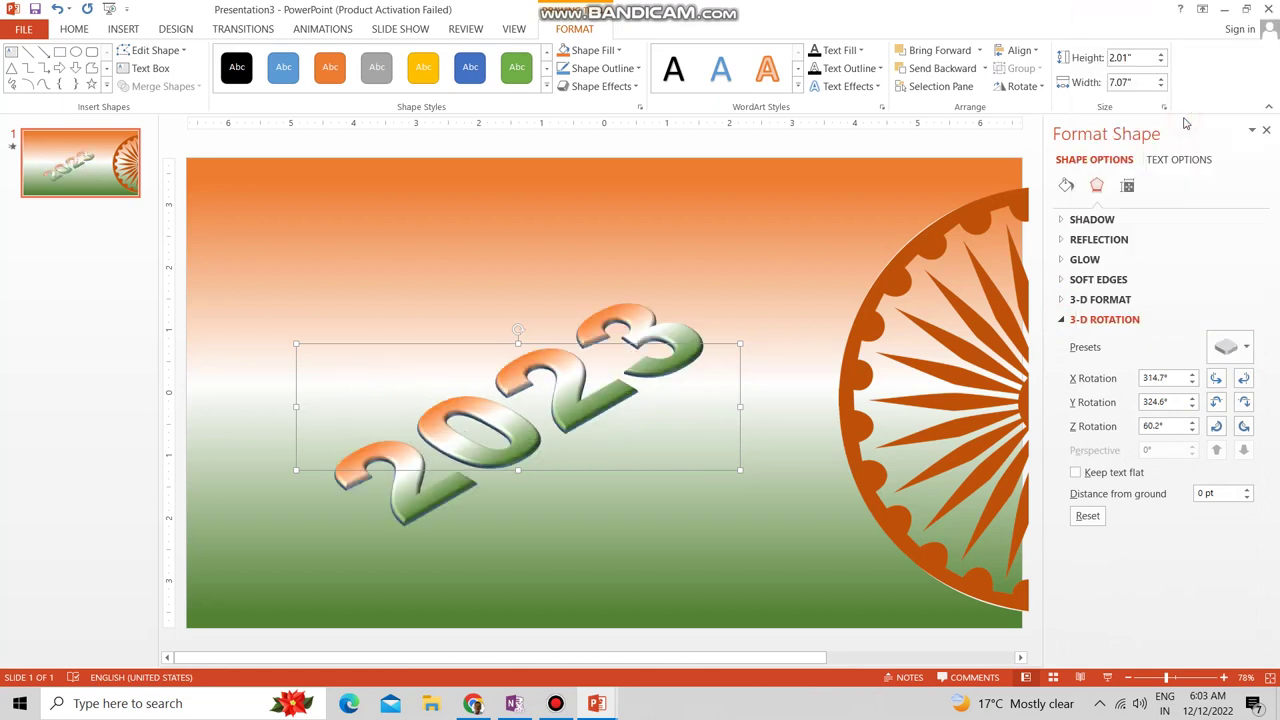
Step: Fine-tune the 2023 rotation to X 300°, Y 320°, Z 60°
left_click(1192, 375)
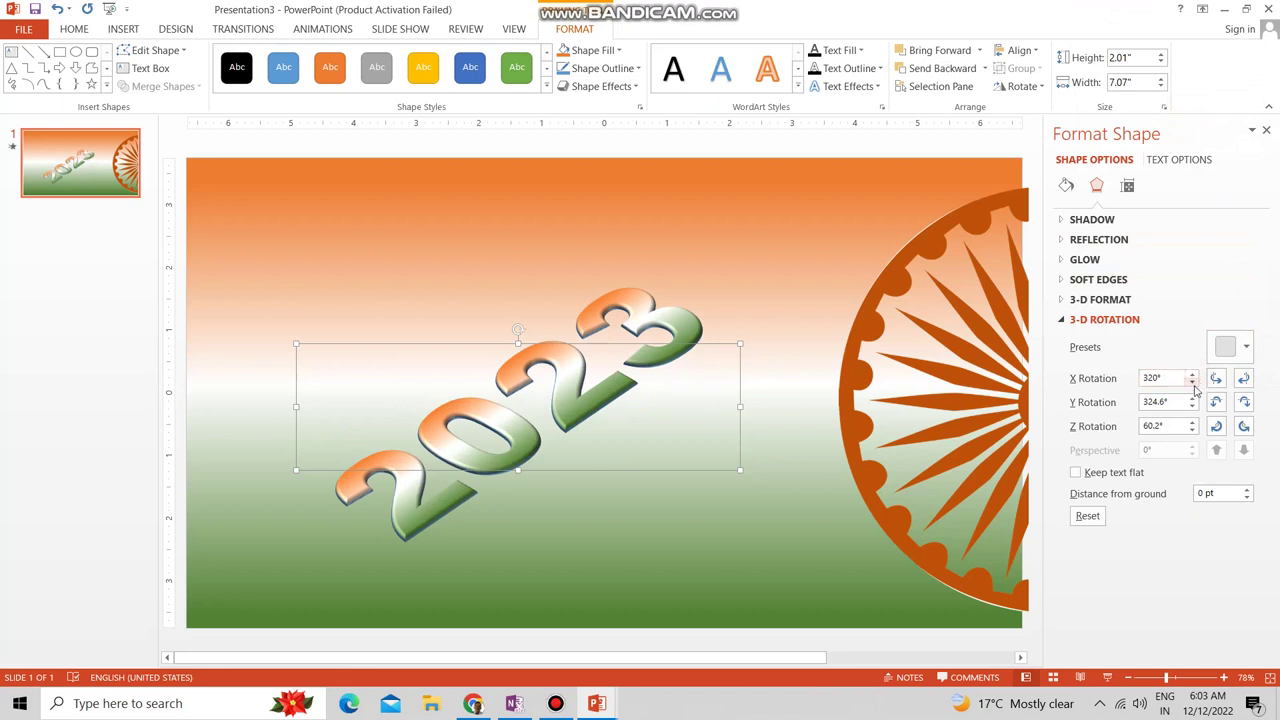
left_click(1192, 382)
left_click(1192, 382)
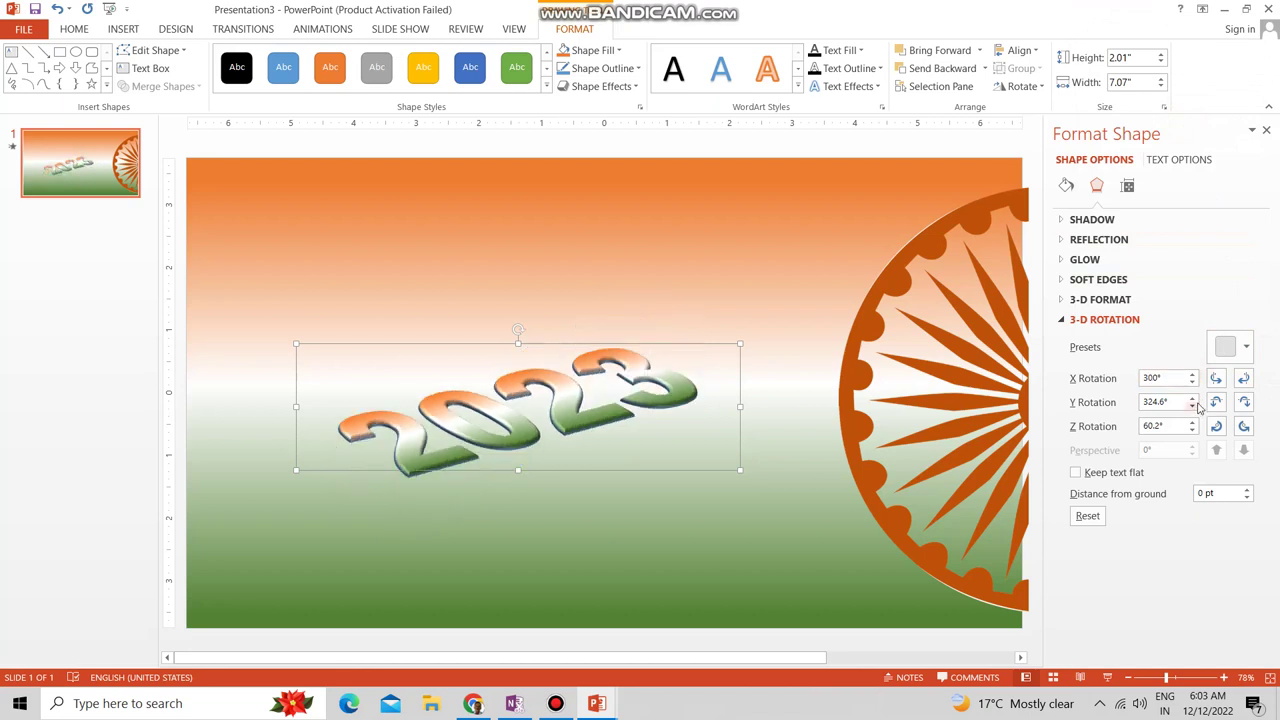
left_click(1192, 399)
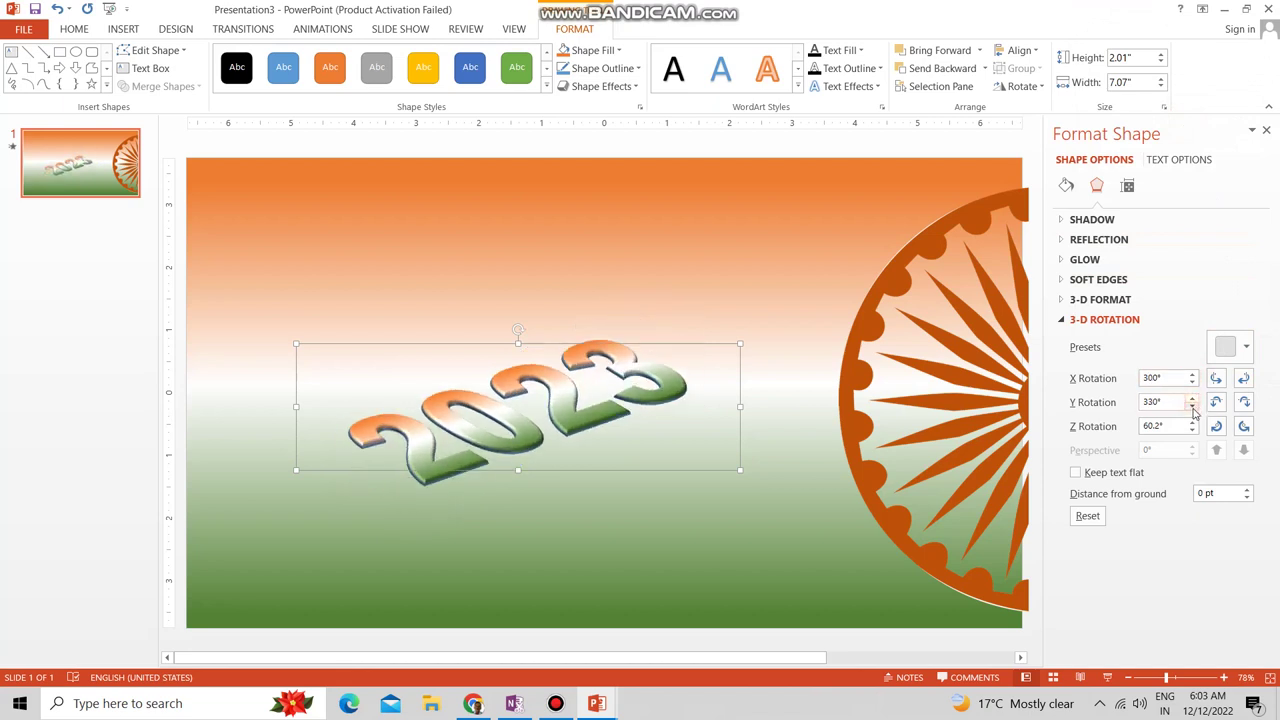
left_click(1193, 408)
left_click(1193, 408)
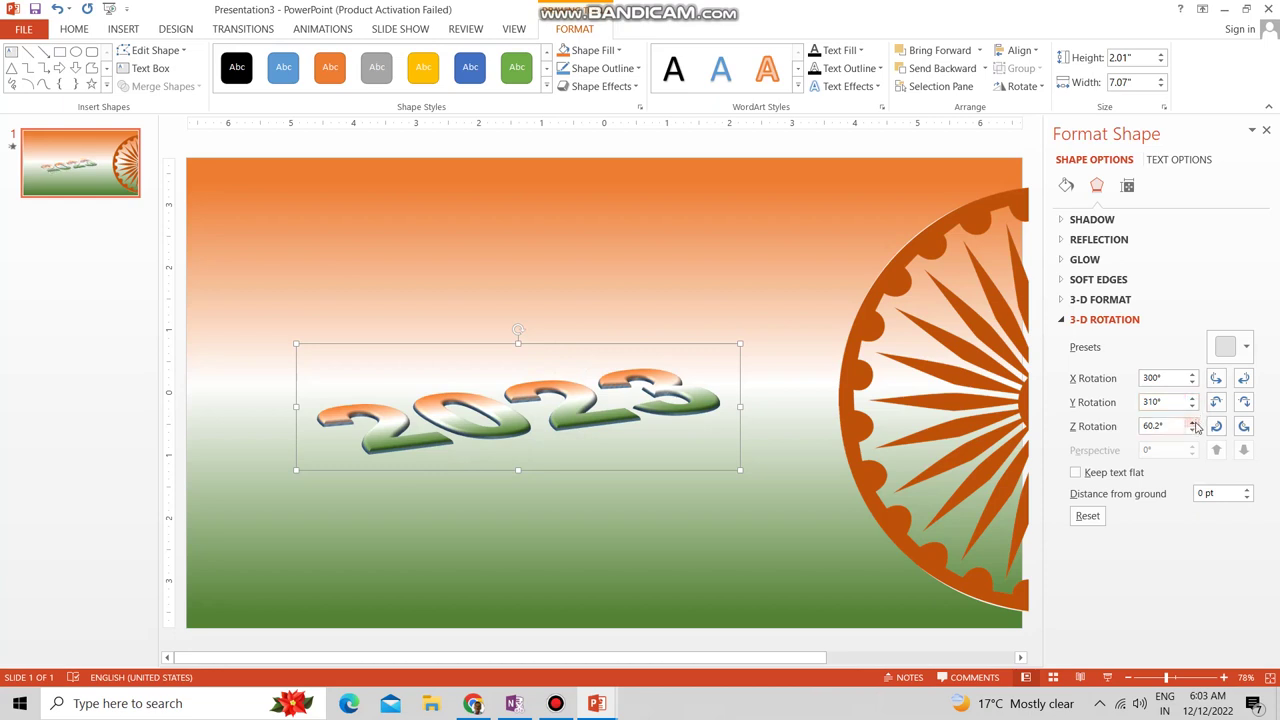
left_click(1192, 422)
left_click(1192, 433)
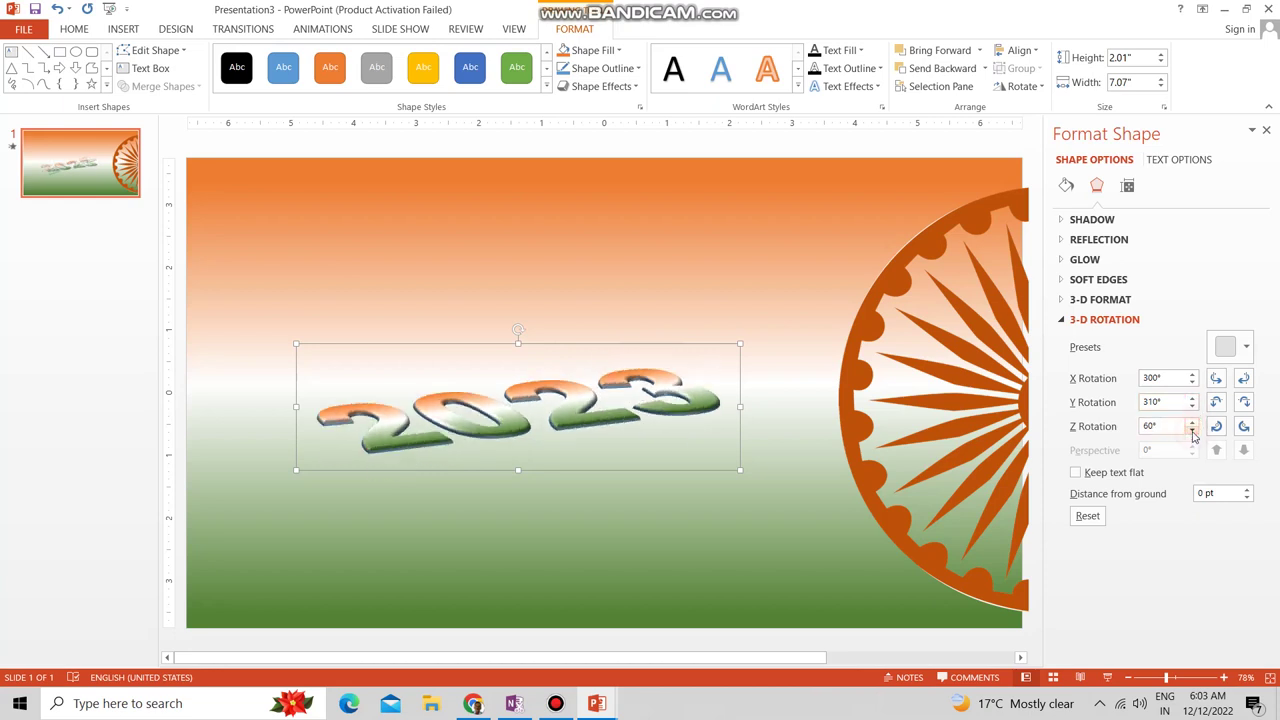
left_click(1192, 374)
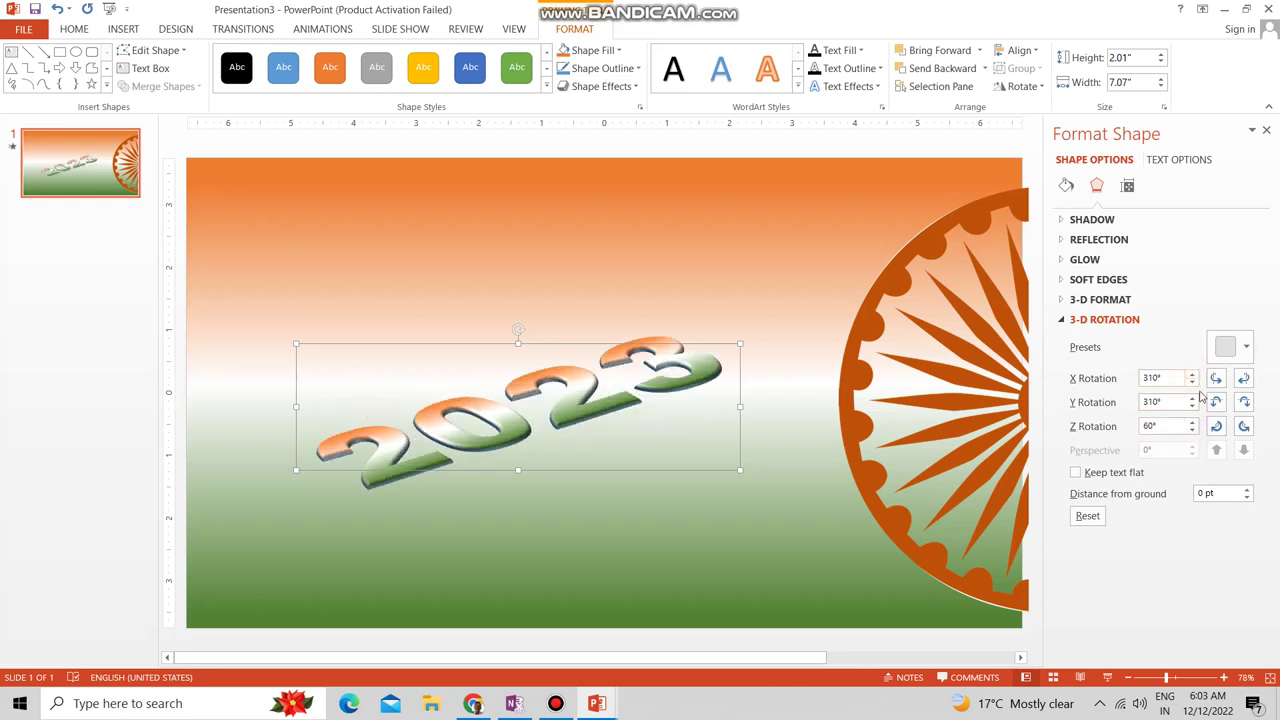
left_click(1192, 383)
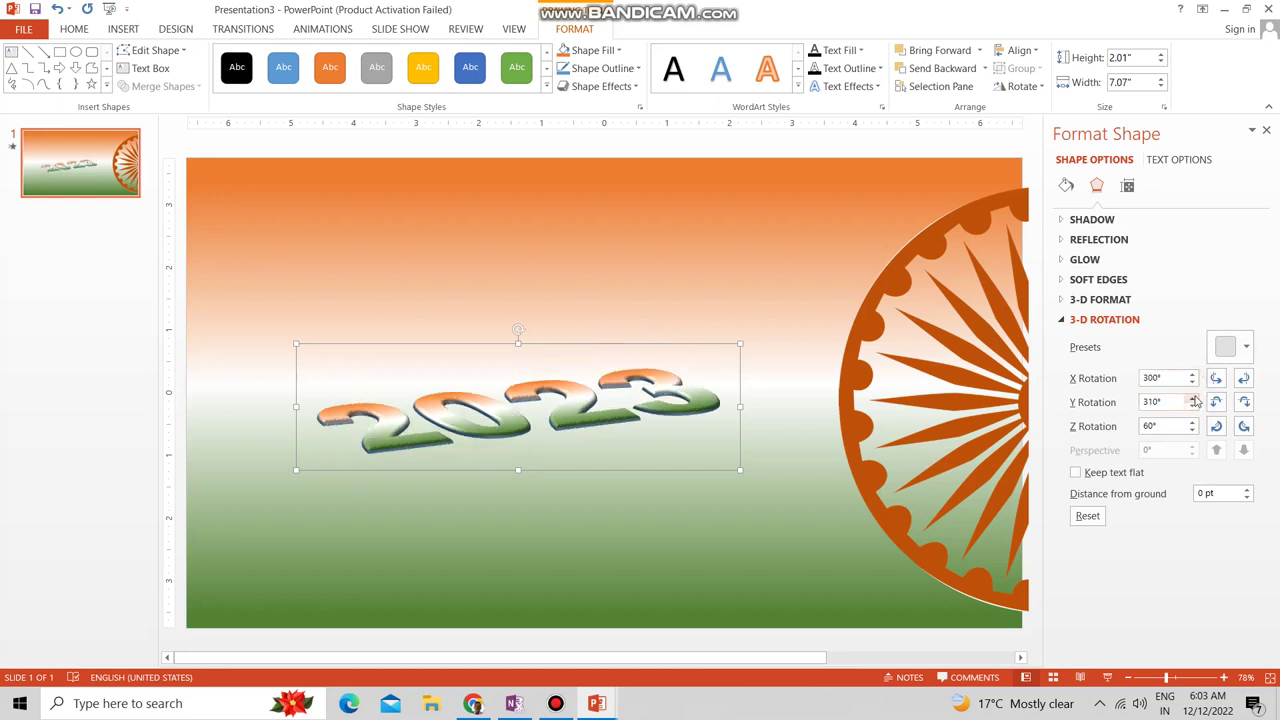
left_click(1193, 398)
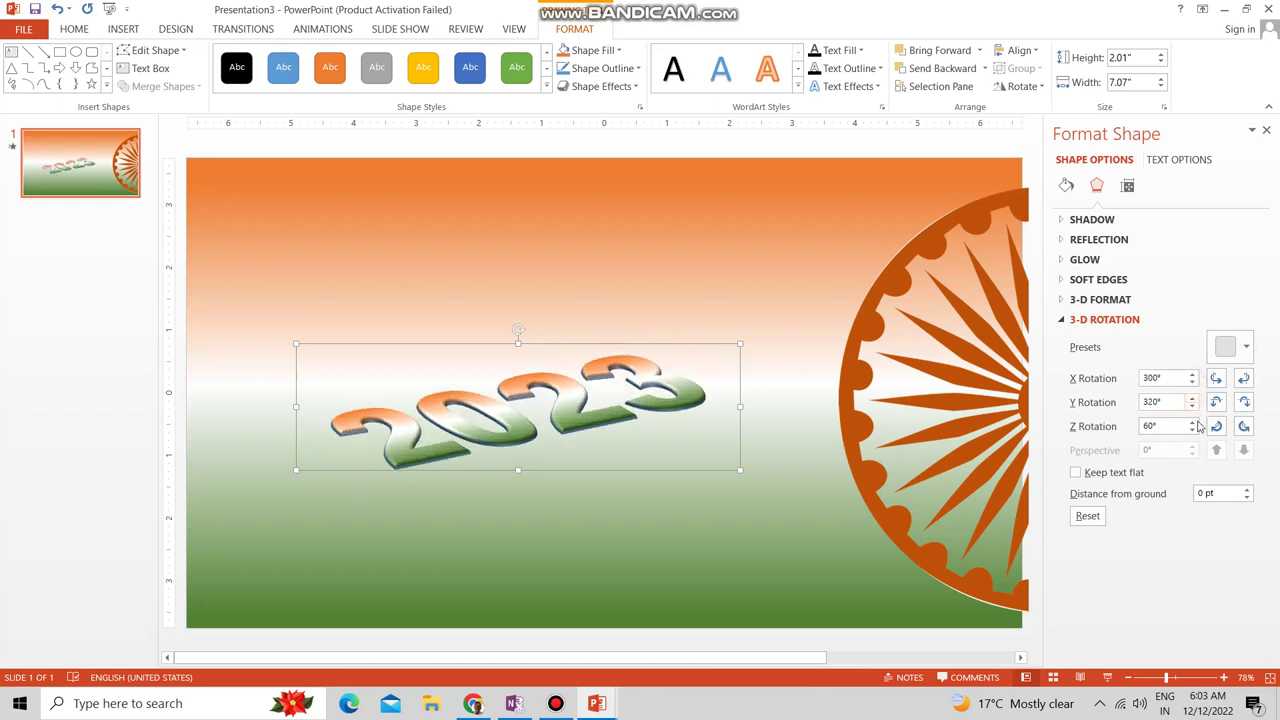
left_click(1192, 422)
left_click(1192, 431)
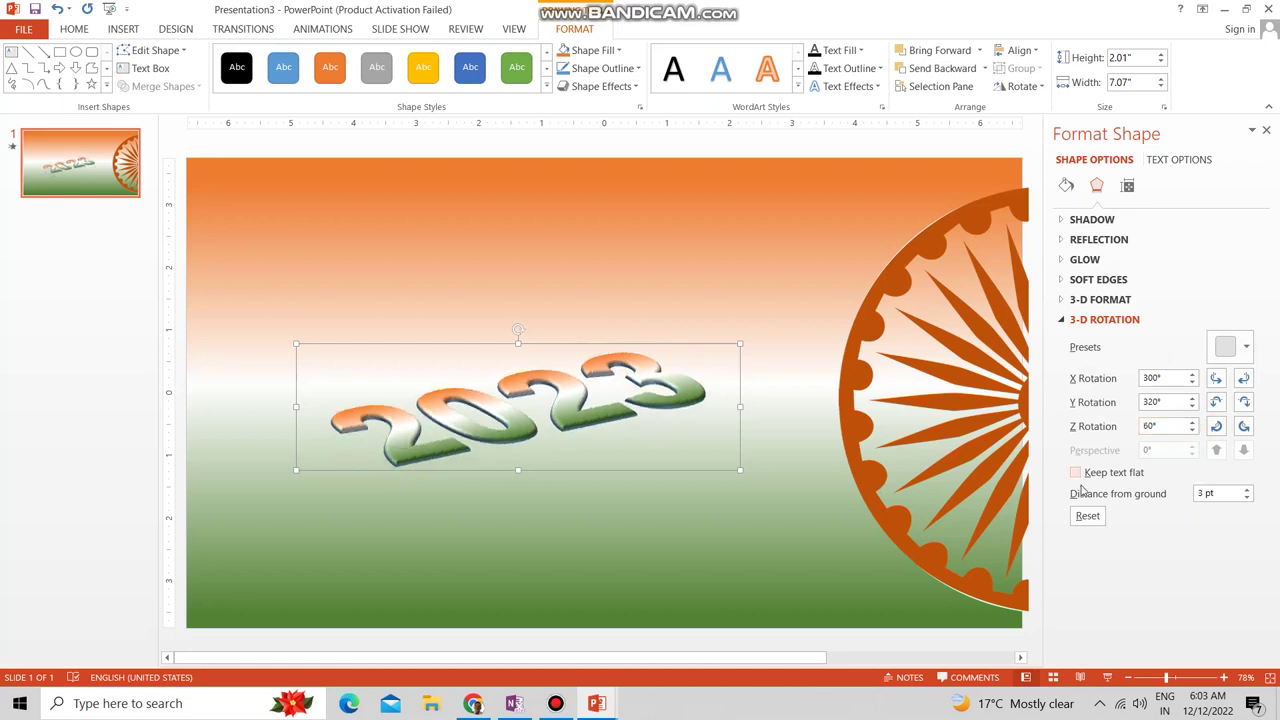
left_click(1061, 301)
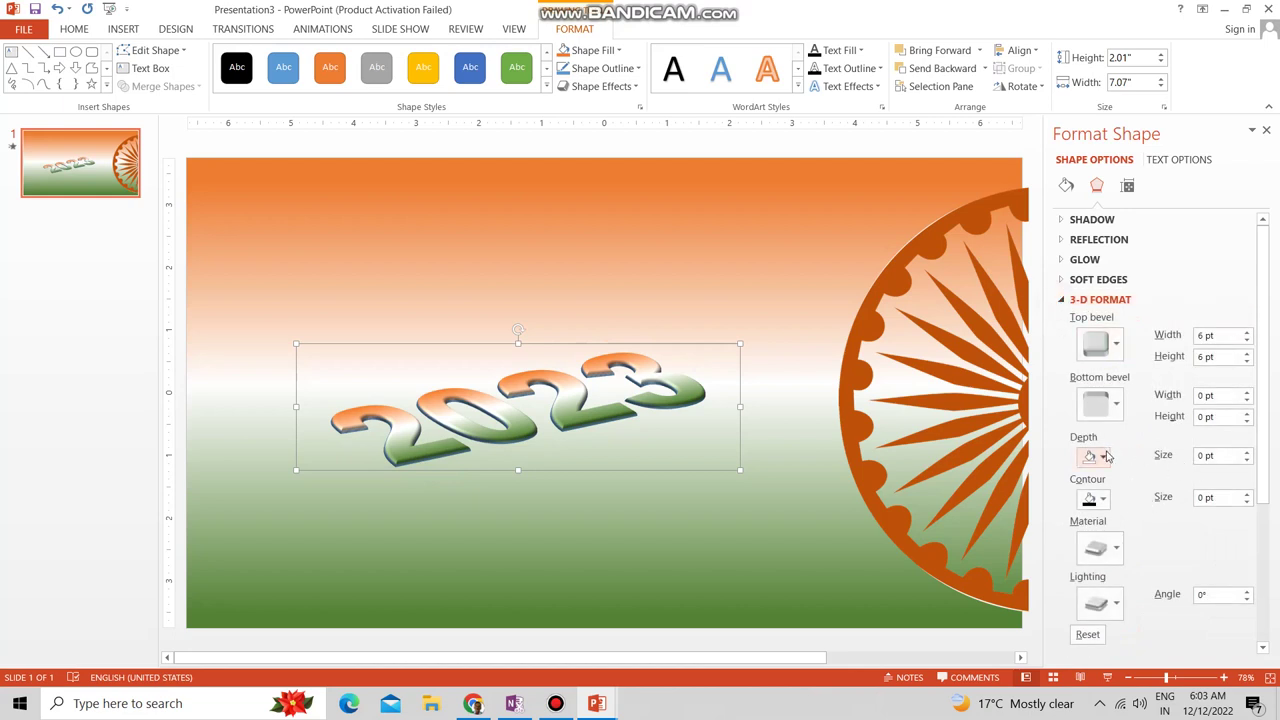
Step: Set the 2023 extrusion depth size to 30 pt
left_click(1104, 460)
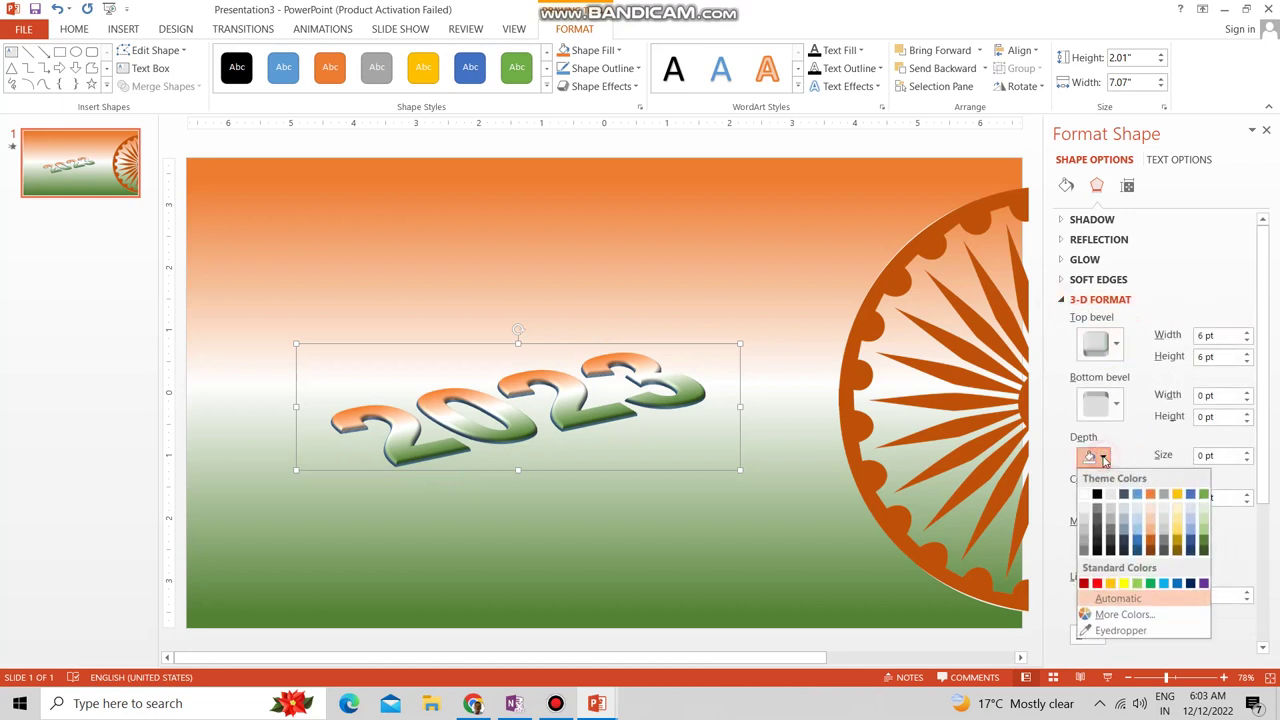
left_click(1222, 456)
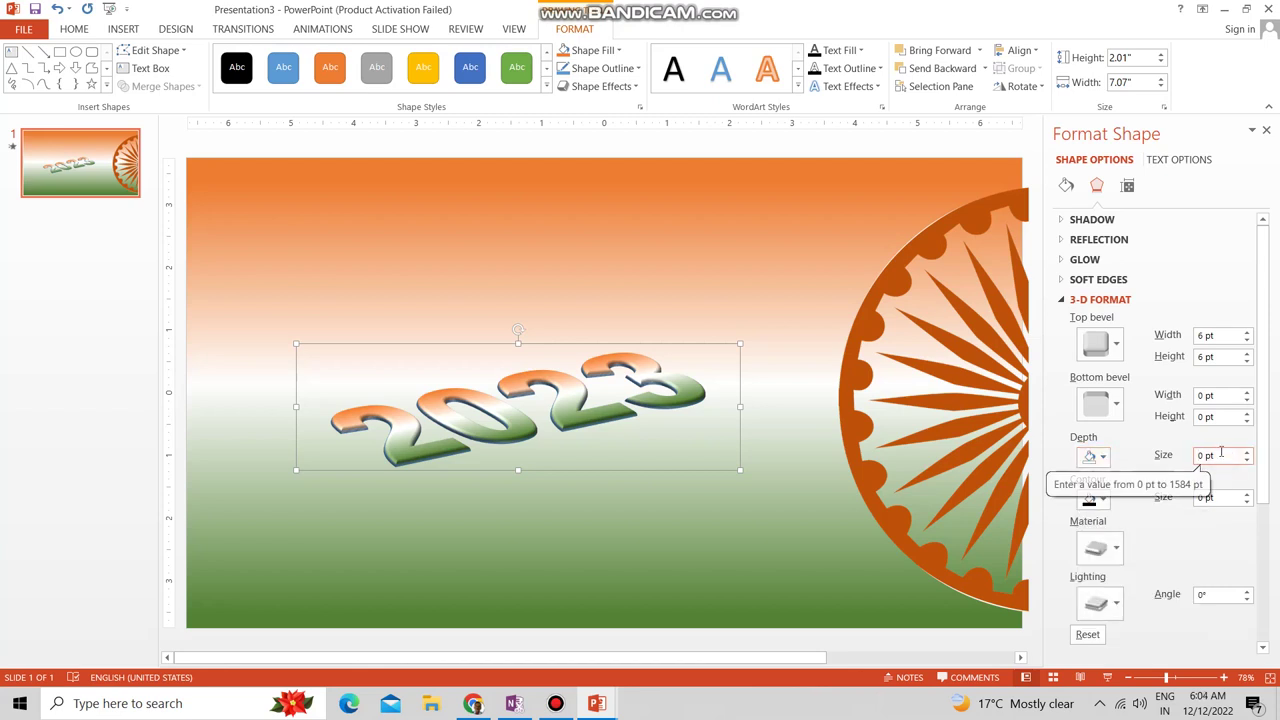
type("3036")
key("Return")
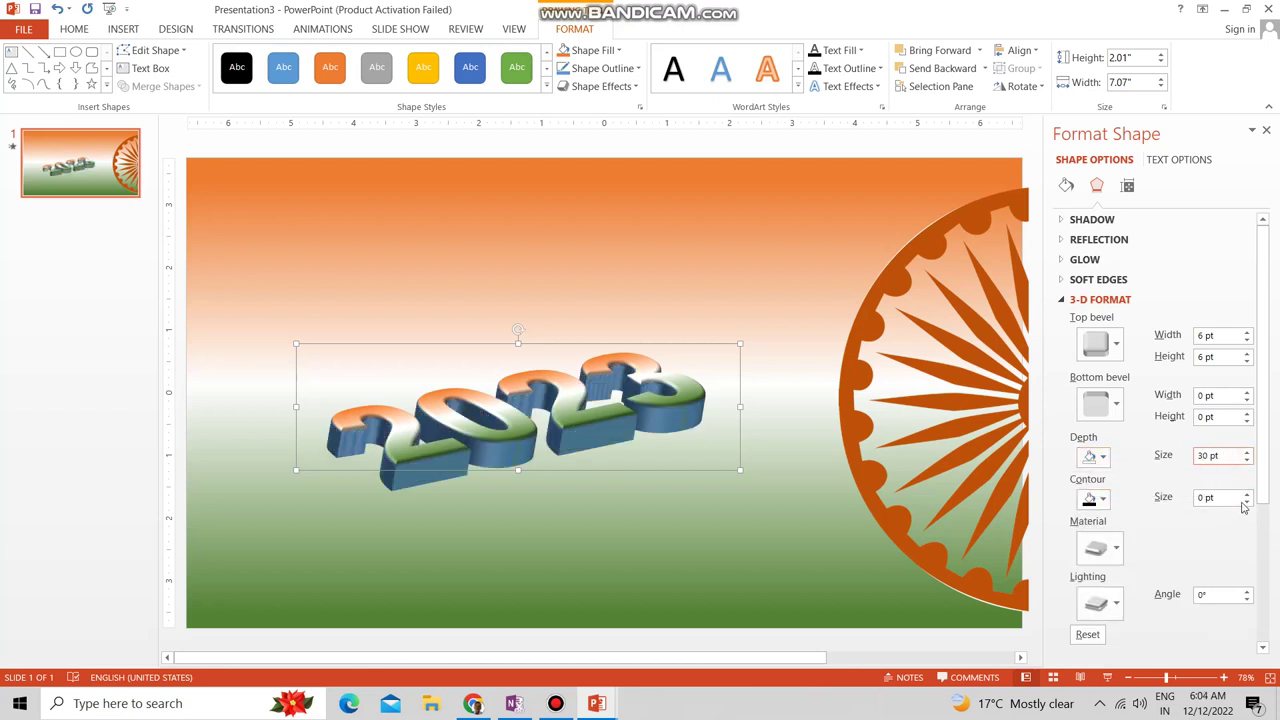
Step: Colour the 2023 extrusion gold after trying dark orange and light blue
left_click(1103, 458)
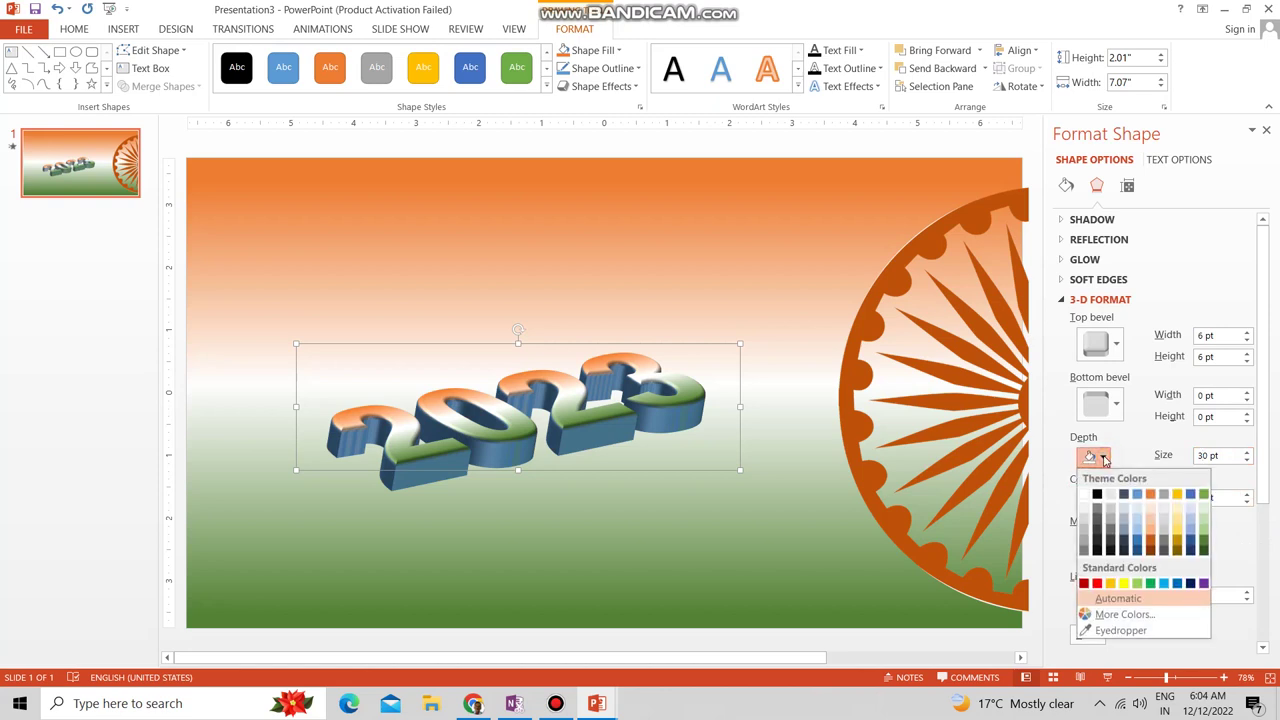
left_click(1151, 541)
left_click(1106, 458)
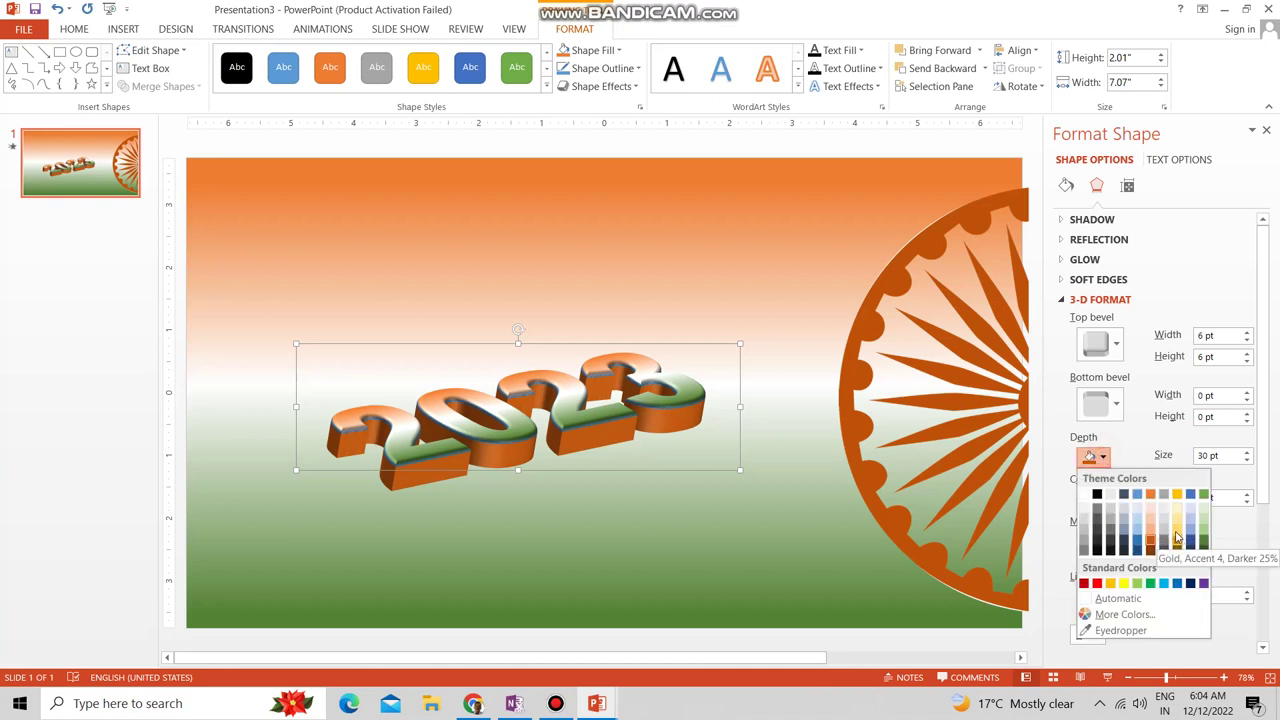
left_click(1176, 538)
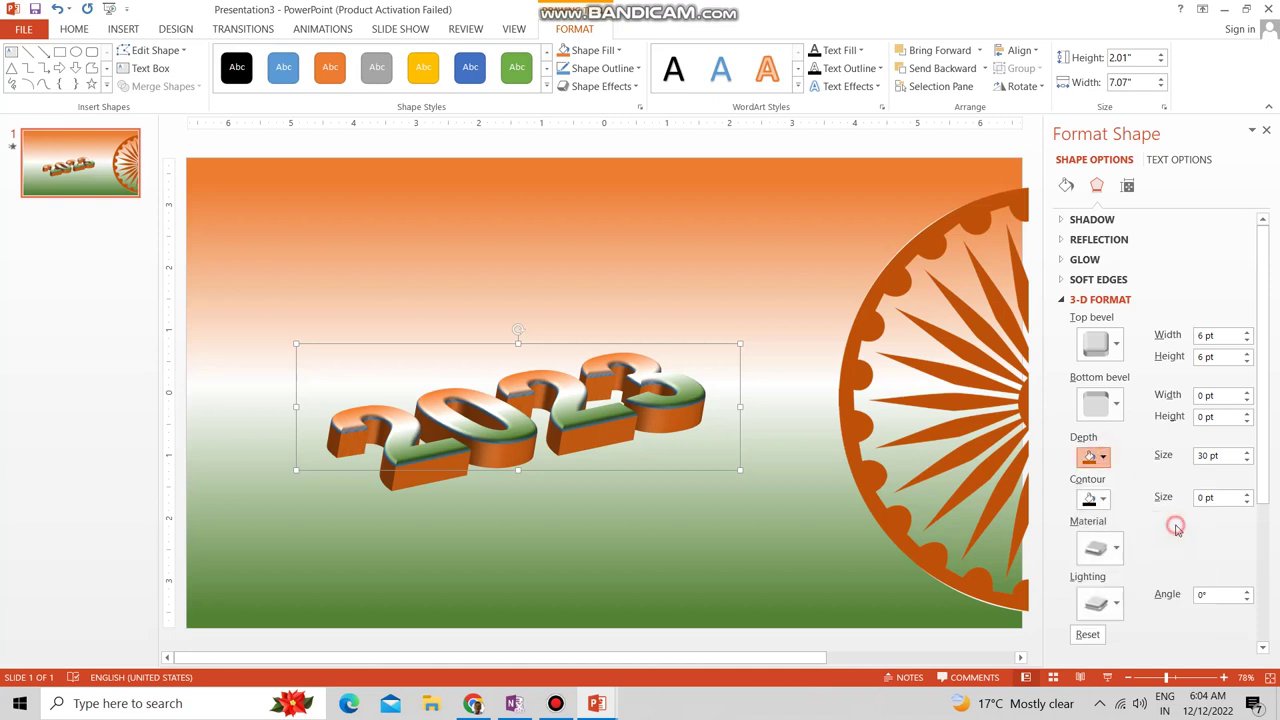
left_click(1103, 457)
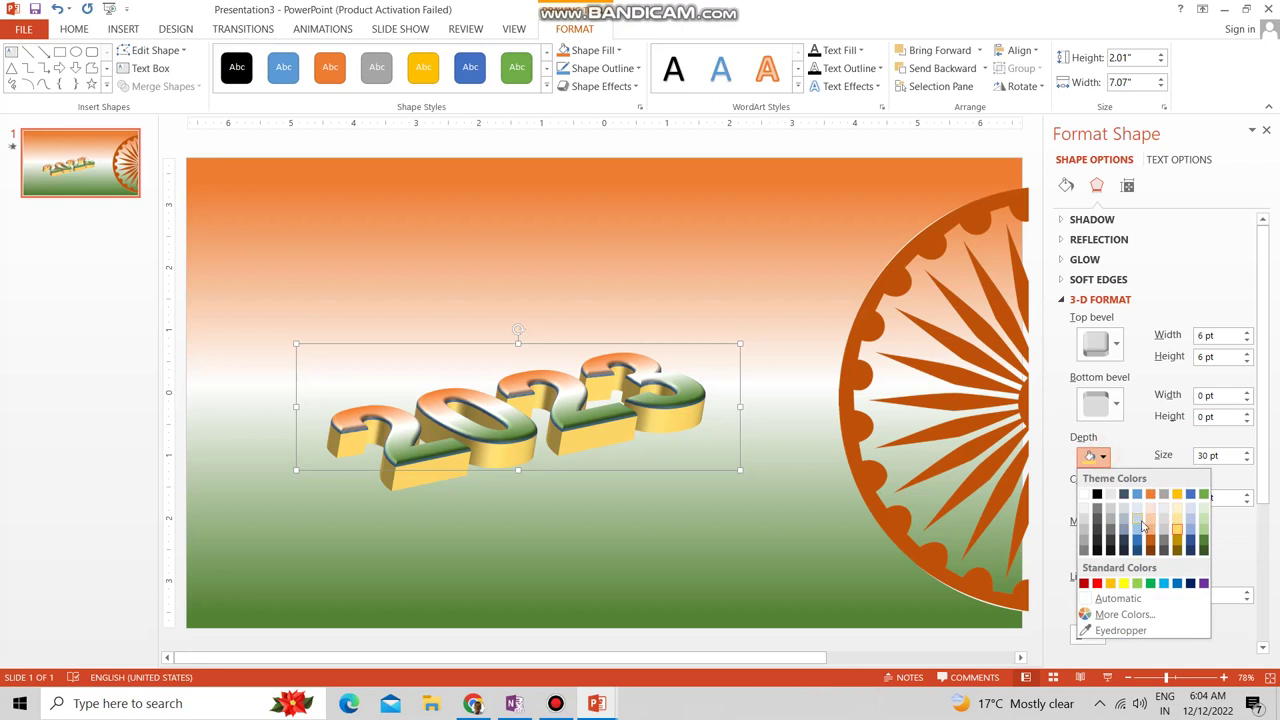
left_click(1137, 529)
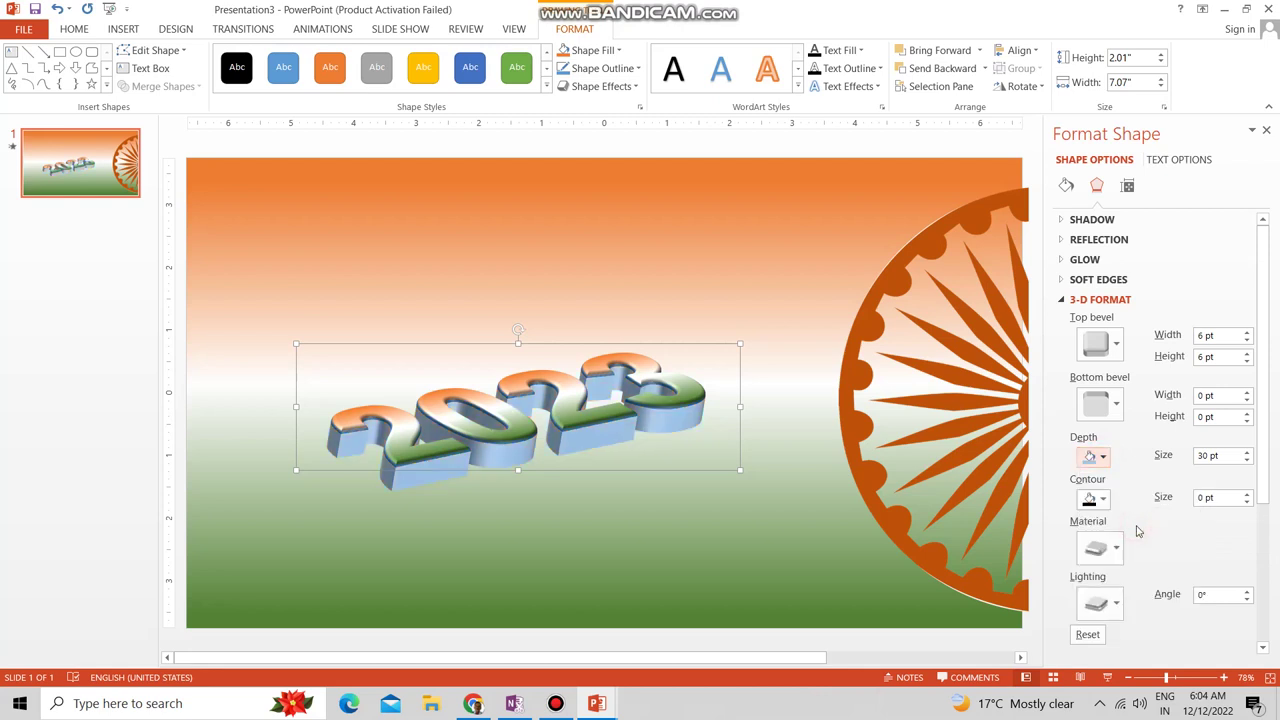
left_click(1103, 457)
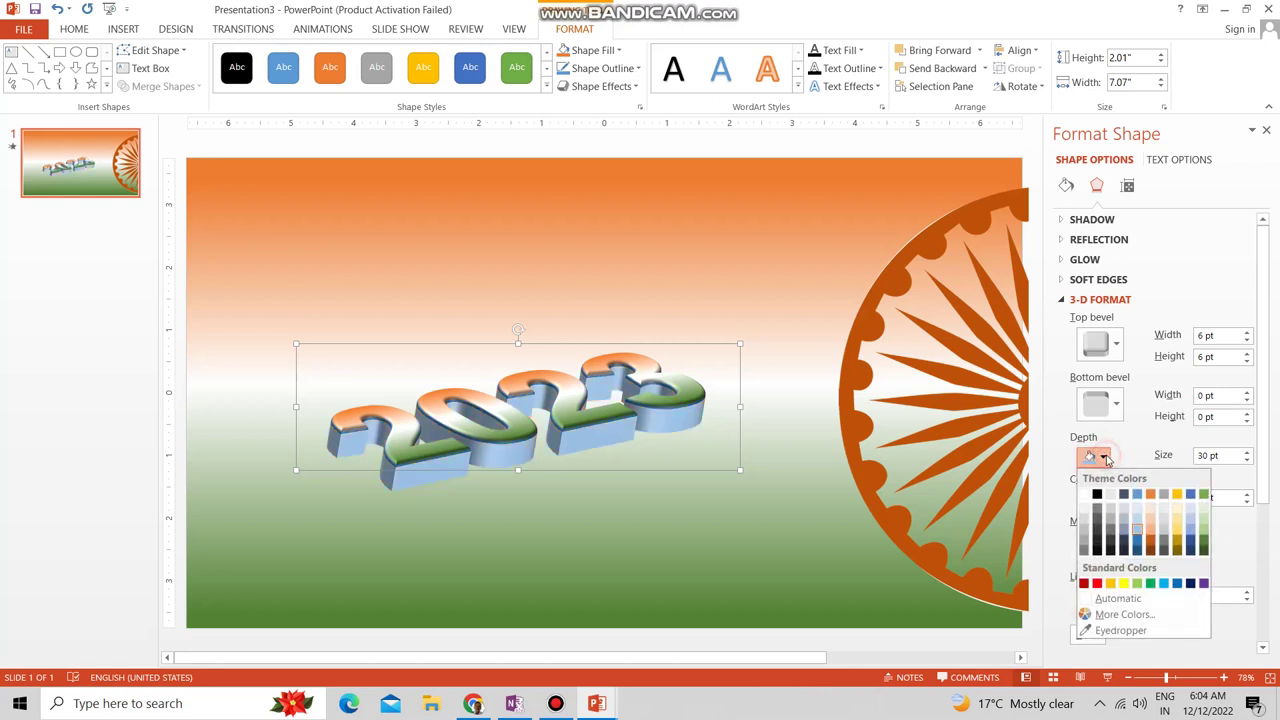
left_click(1175, 496)
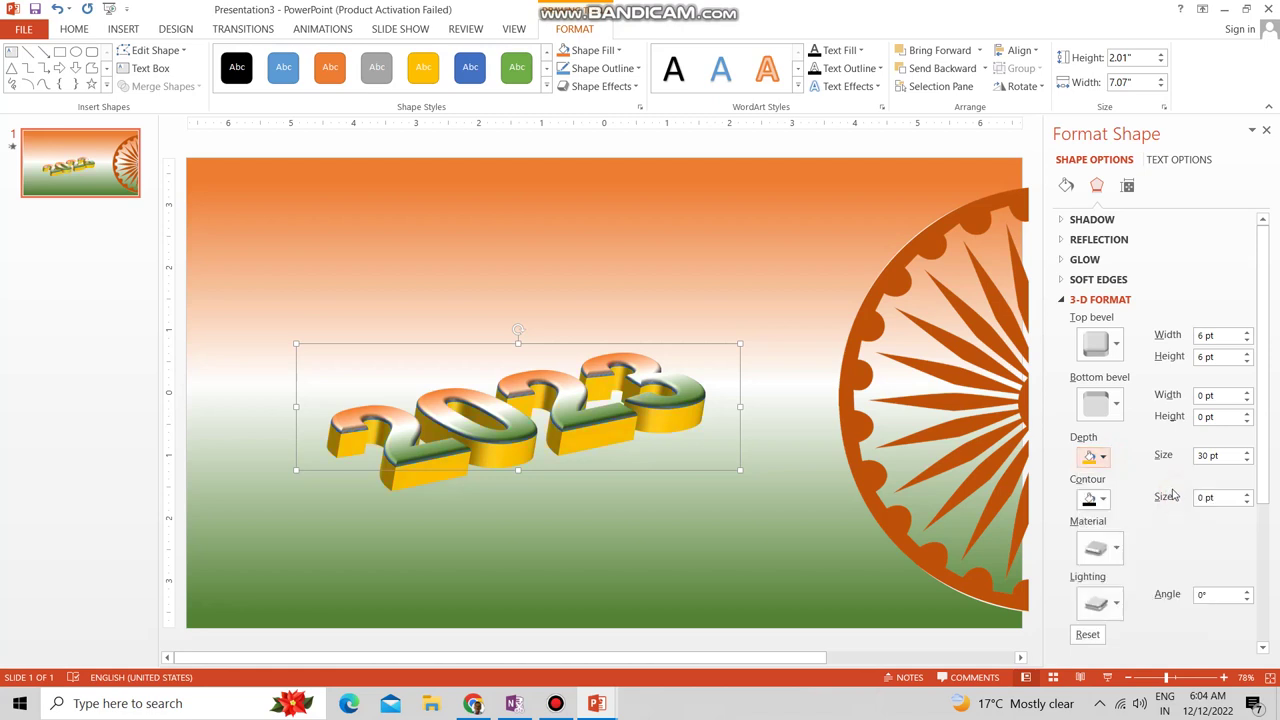
scroll(1143, 499, "down", 2)
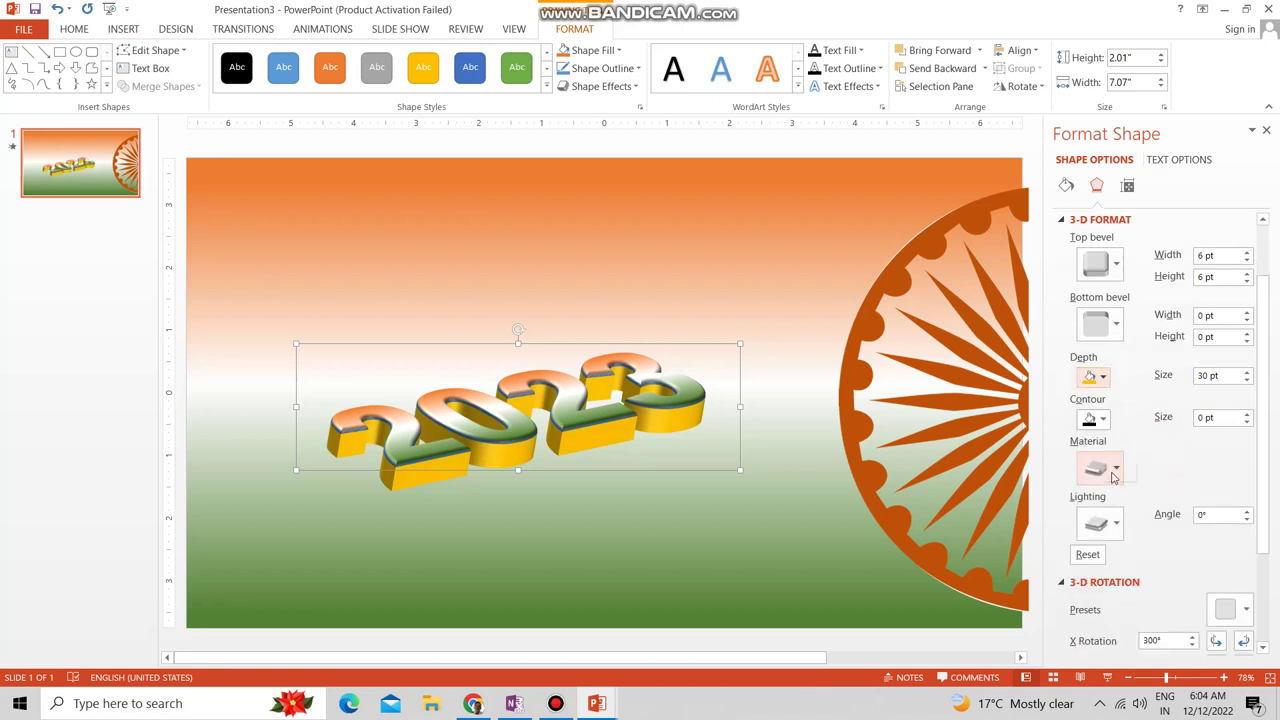
Step: Give the 2023 shape the dark Standard 3-D material
left_click(1116, 468)
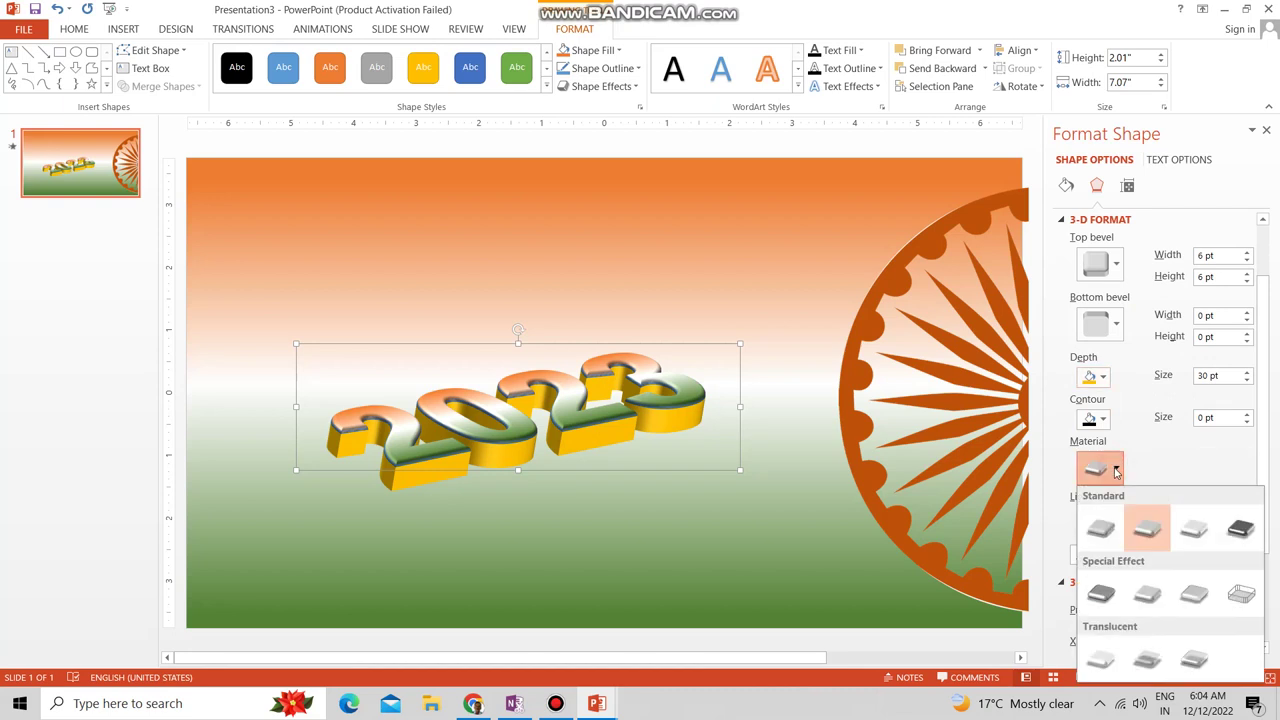
left_click(1143, 600)
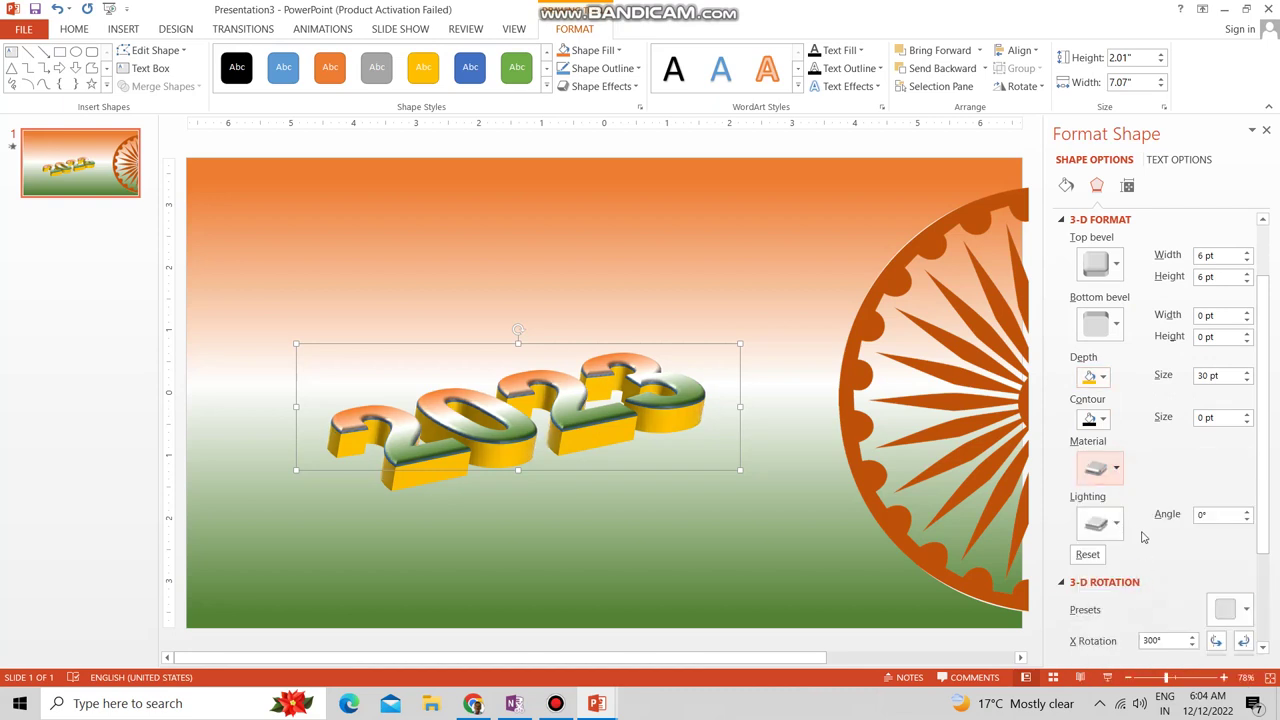
left_click(1117, 473)
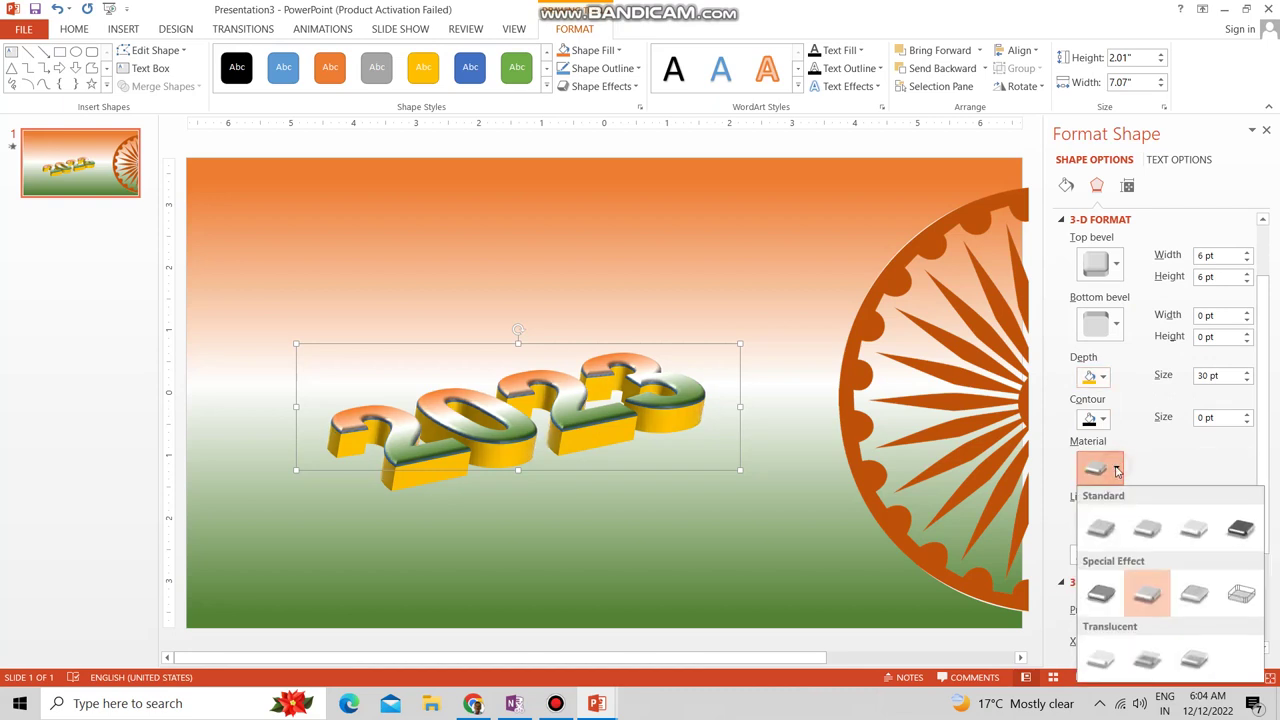
left_click(1110, 533)
left_click(1116, 468)
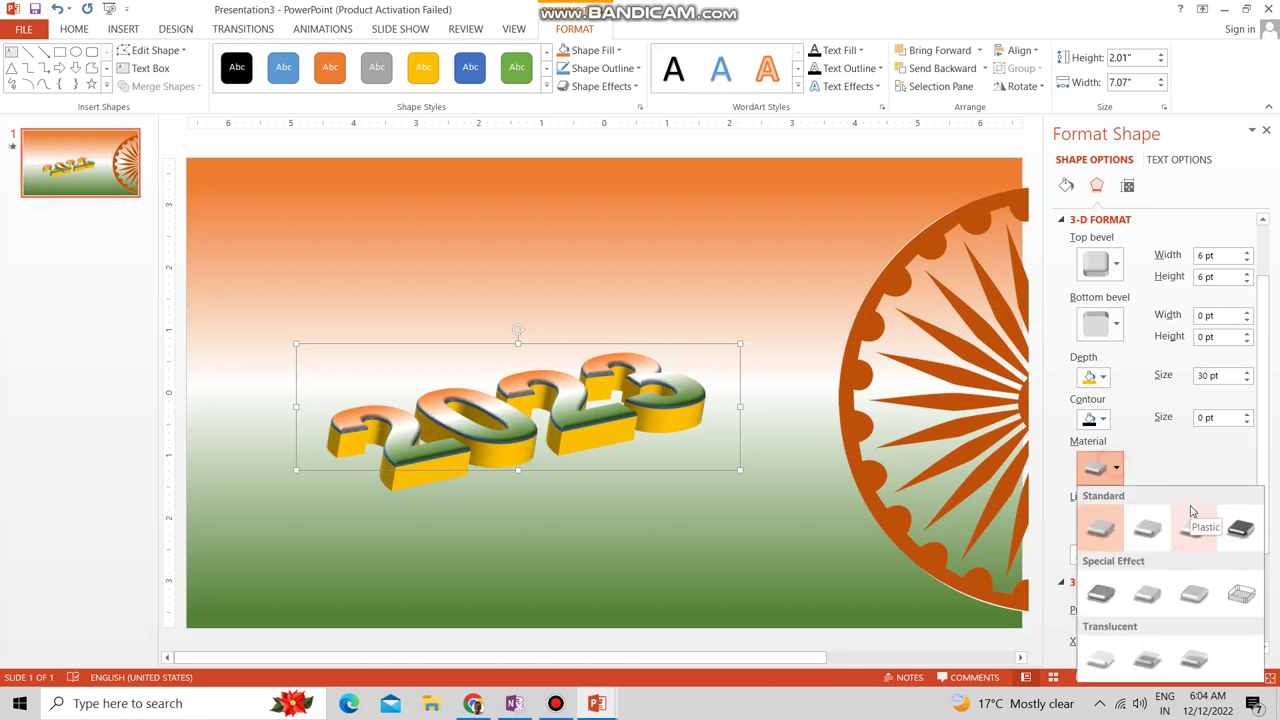
left_click(1238, 530)
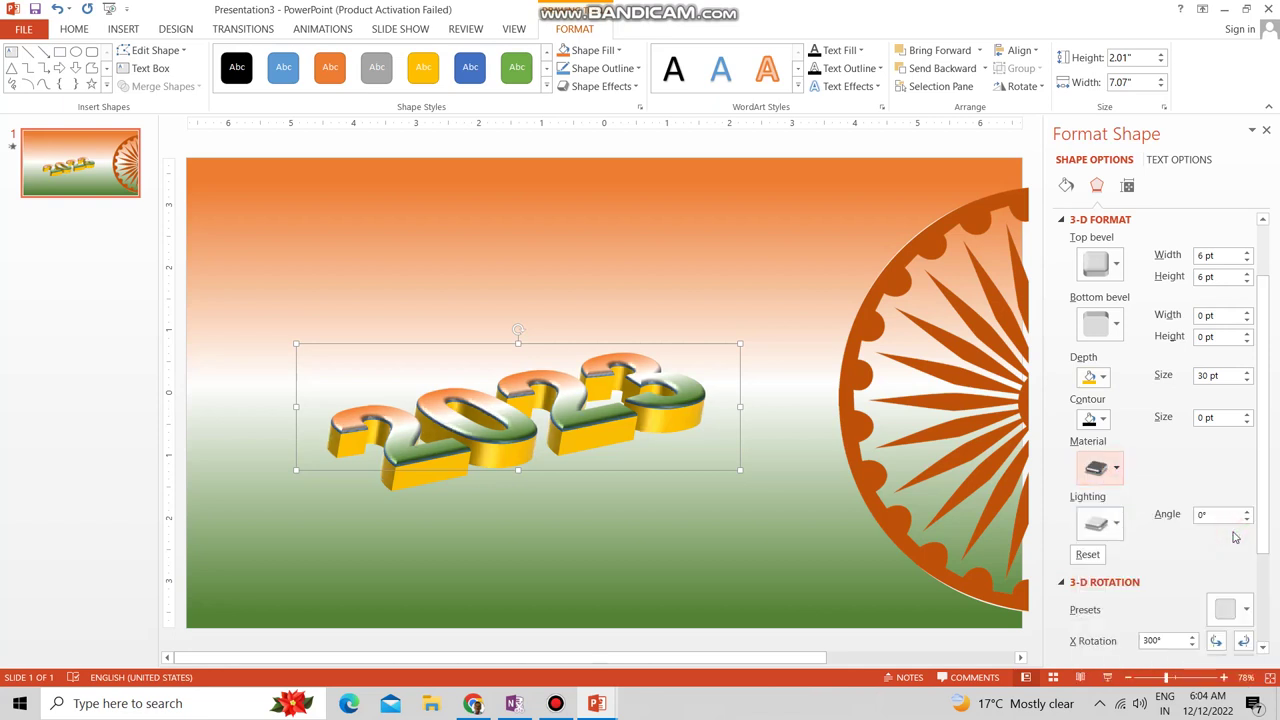
Step: Light 2023 with the Warm copper preset and enlarge it to 3.77" × 9.23"
scroll(1103, 555, "down", 1)
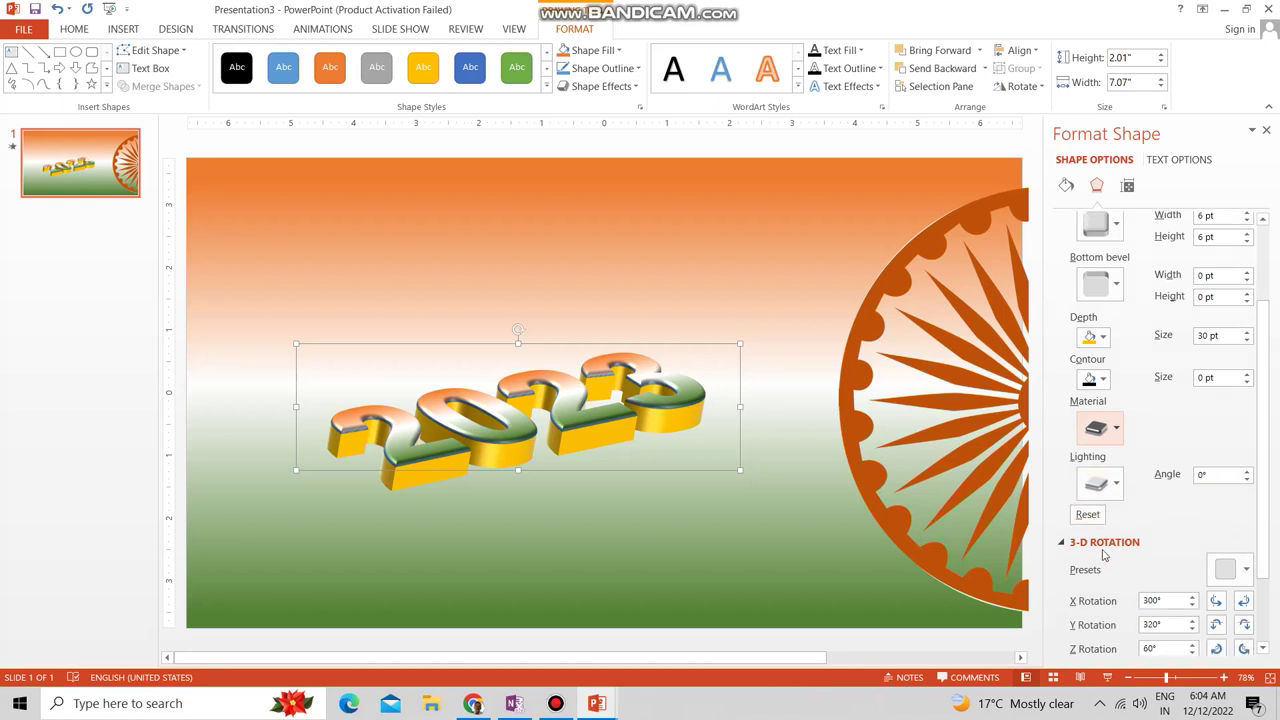
left_click(1110, 485)
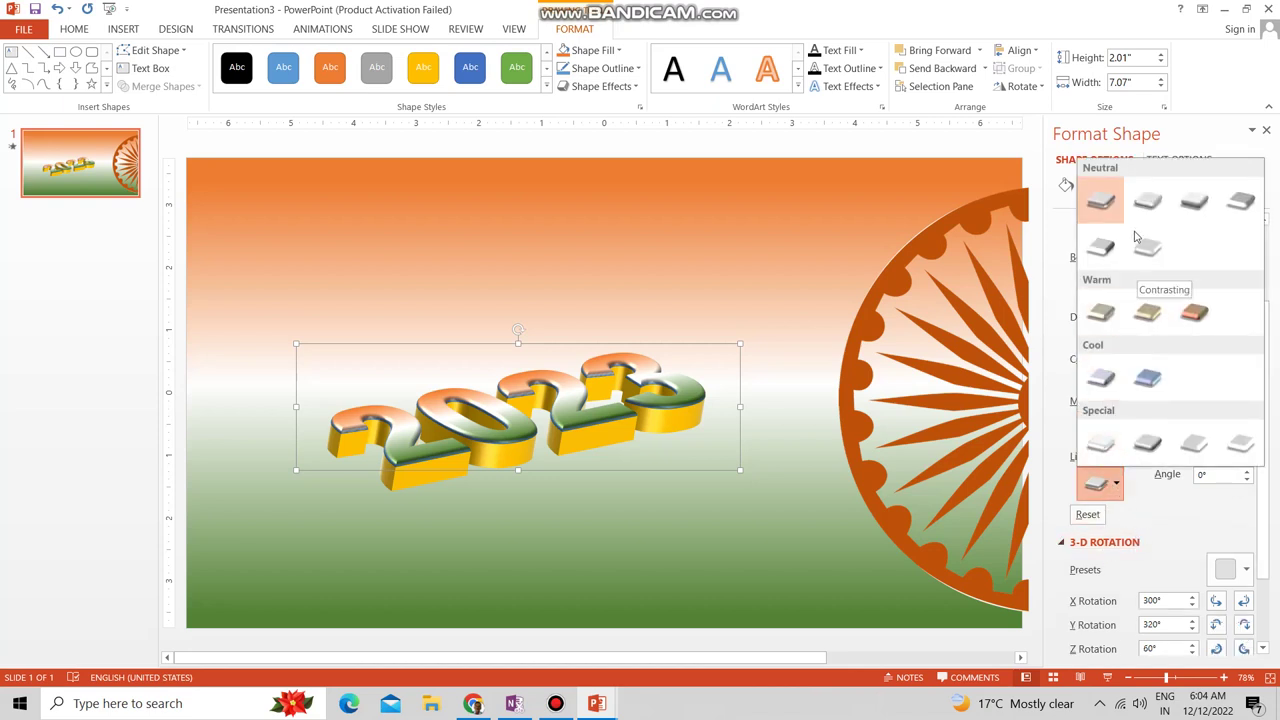
left_click(1150, 204)
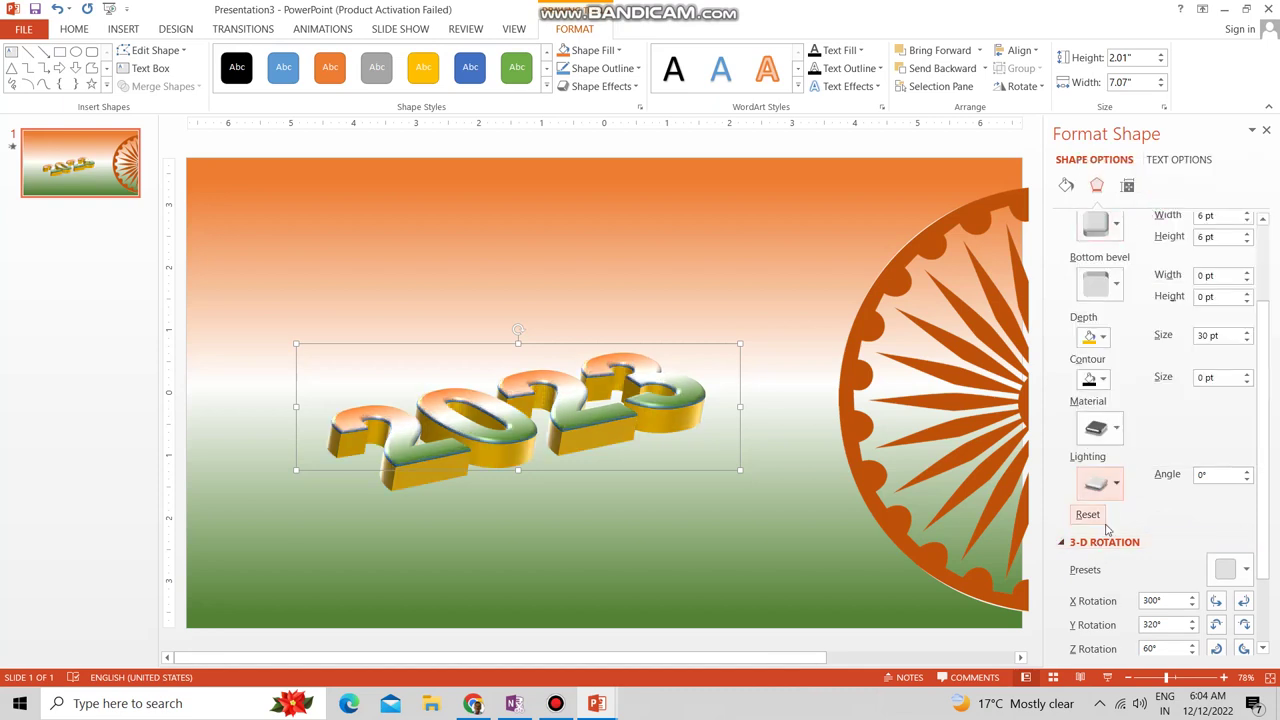
left_click(1112, 488)
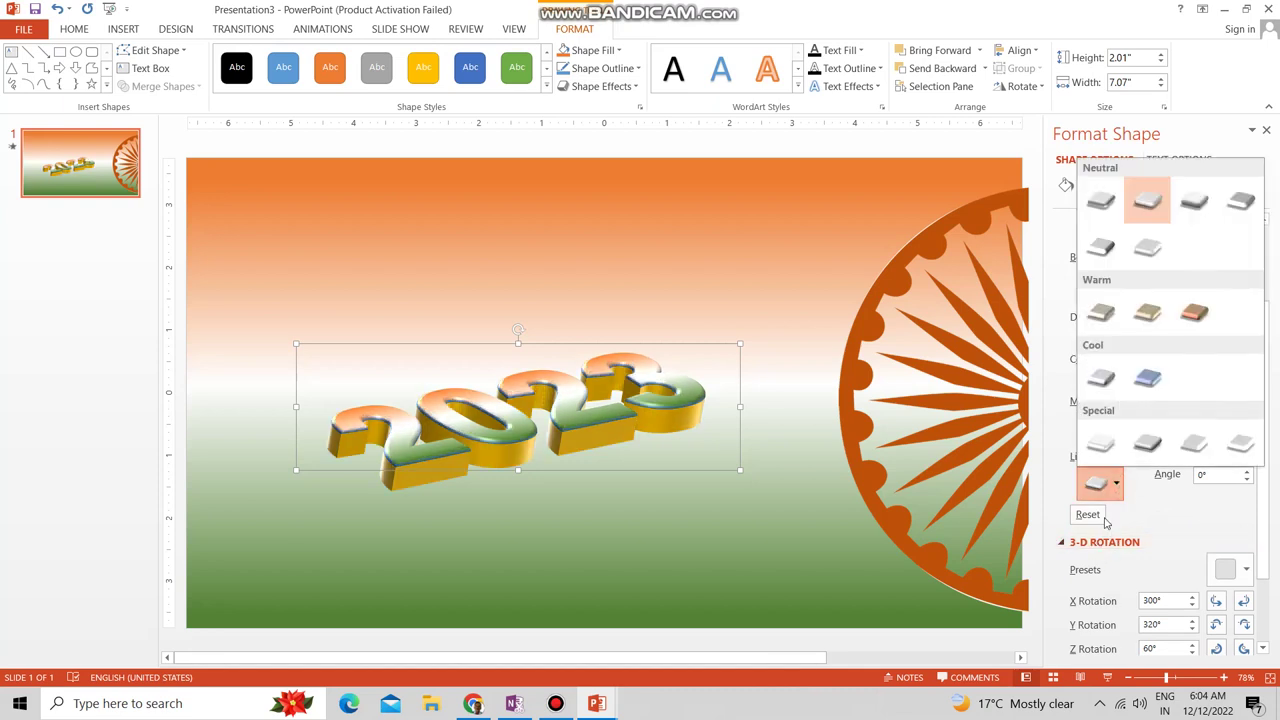
left_click(1187, 316)
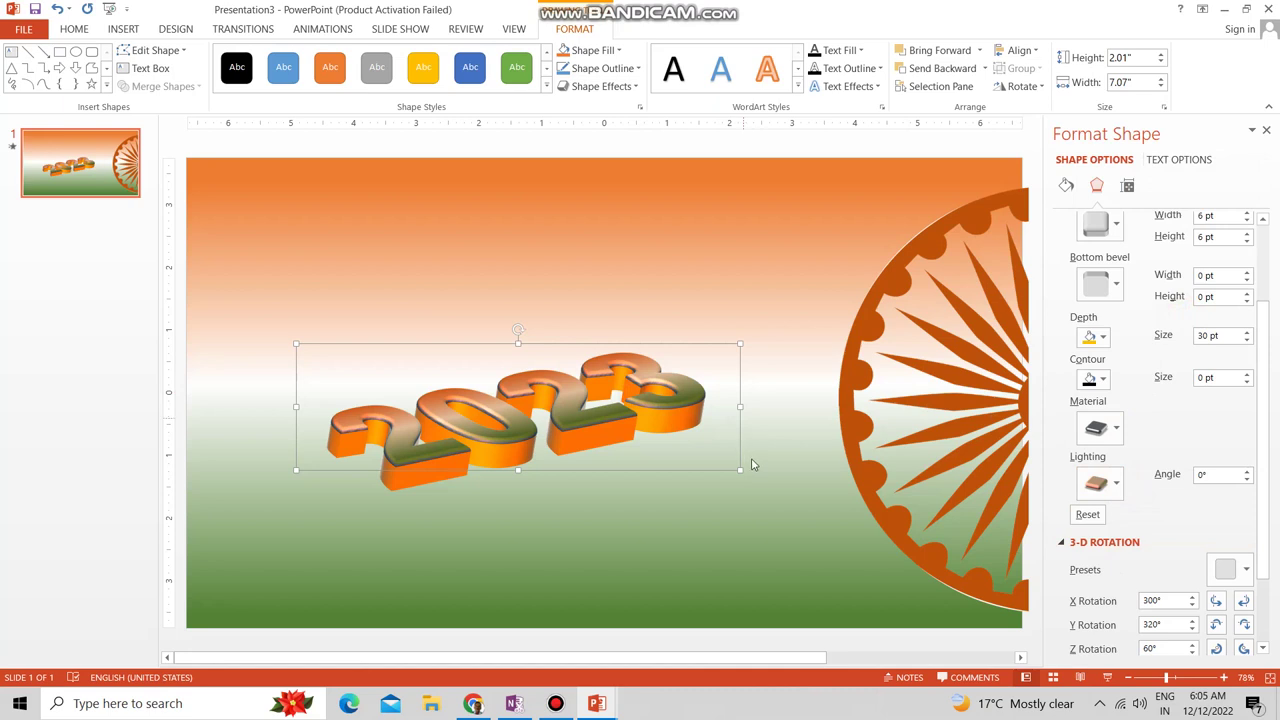
left_click_drag(740, 469, 875, 580)
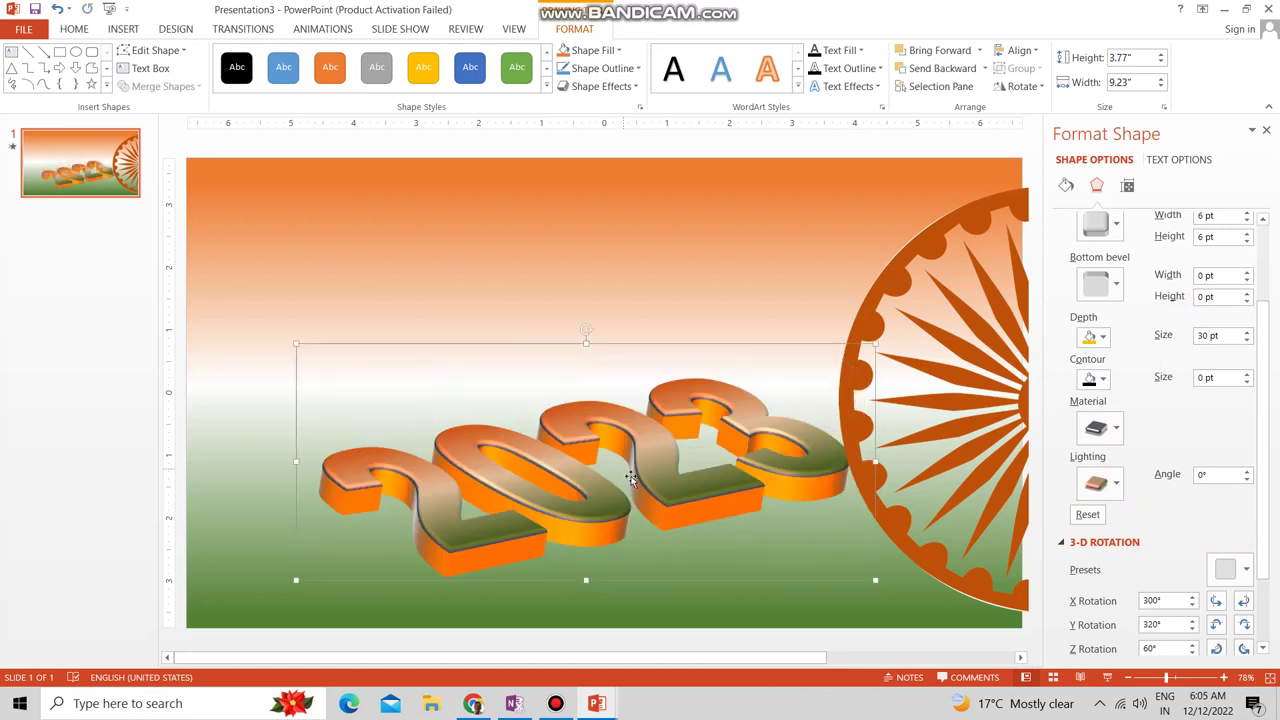
left_click_drag(649, 483, 638, 484)
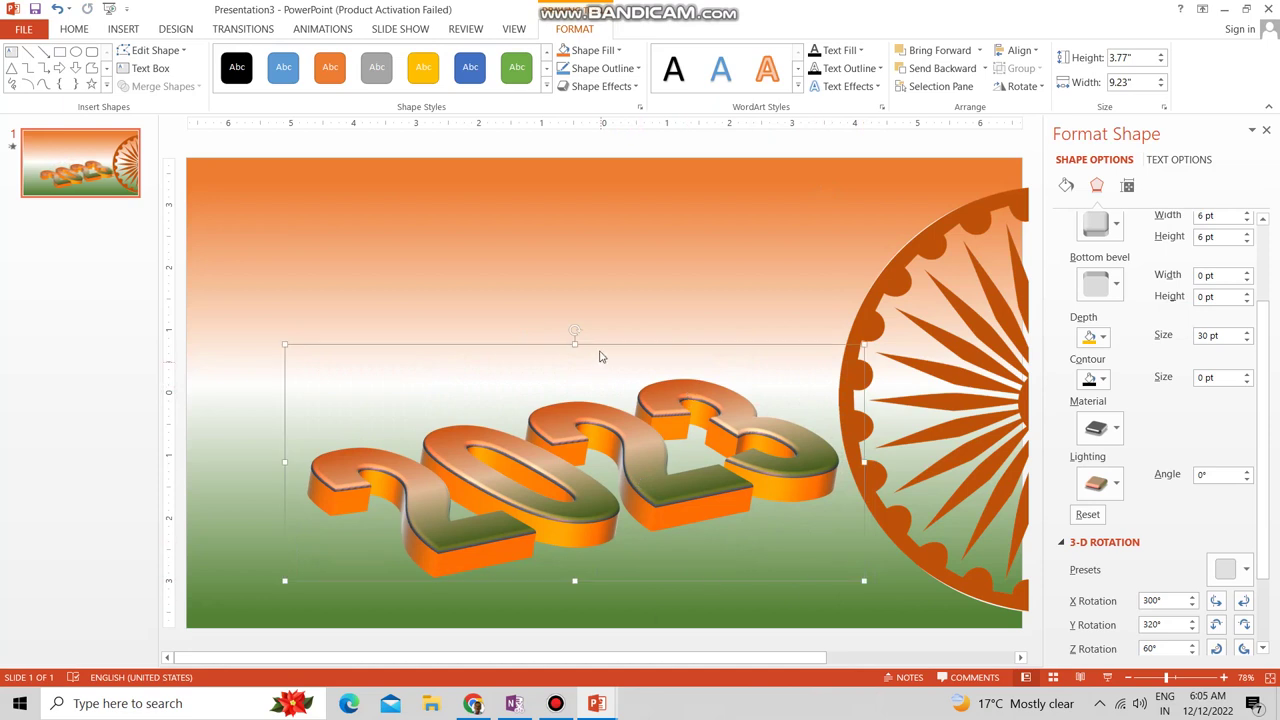
Step: Tilt '2023' slightly, move it down onto the green band, and apply a preset shadow
left_click_drag(577, 329, 600, 334)
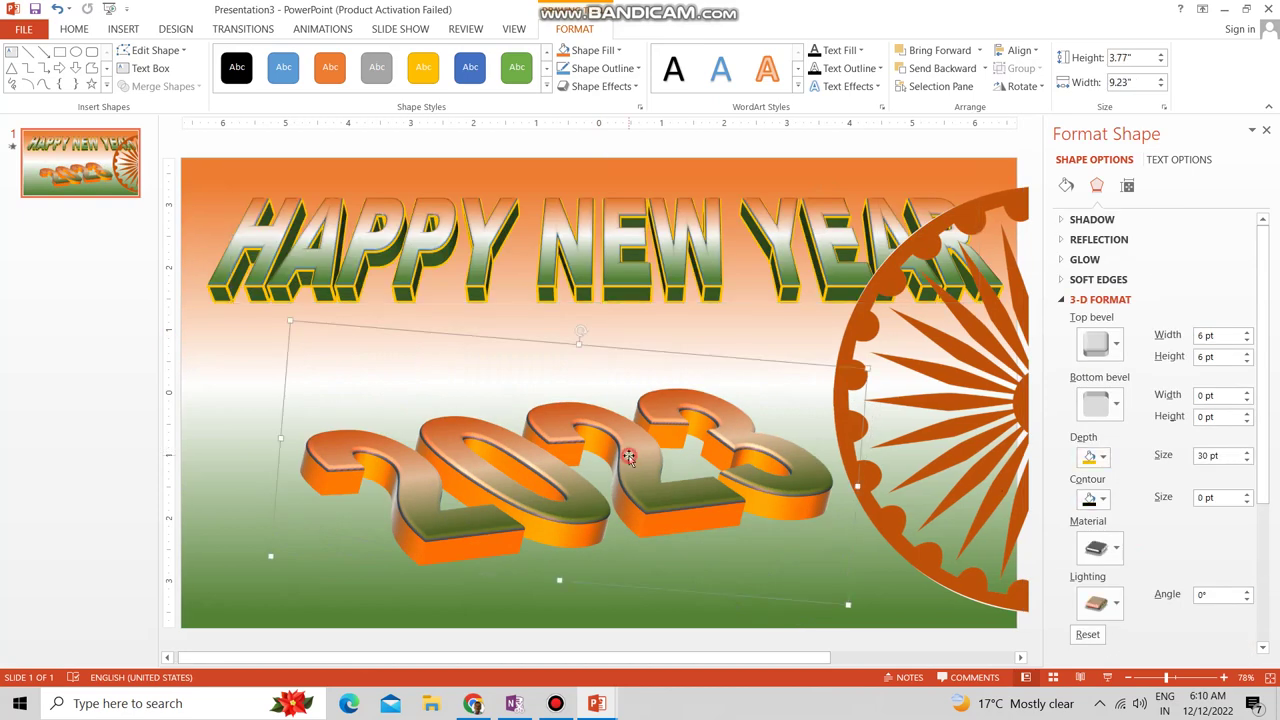
left_click_drag(633, 457, 645, 497)
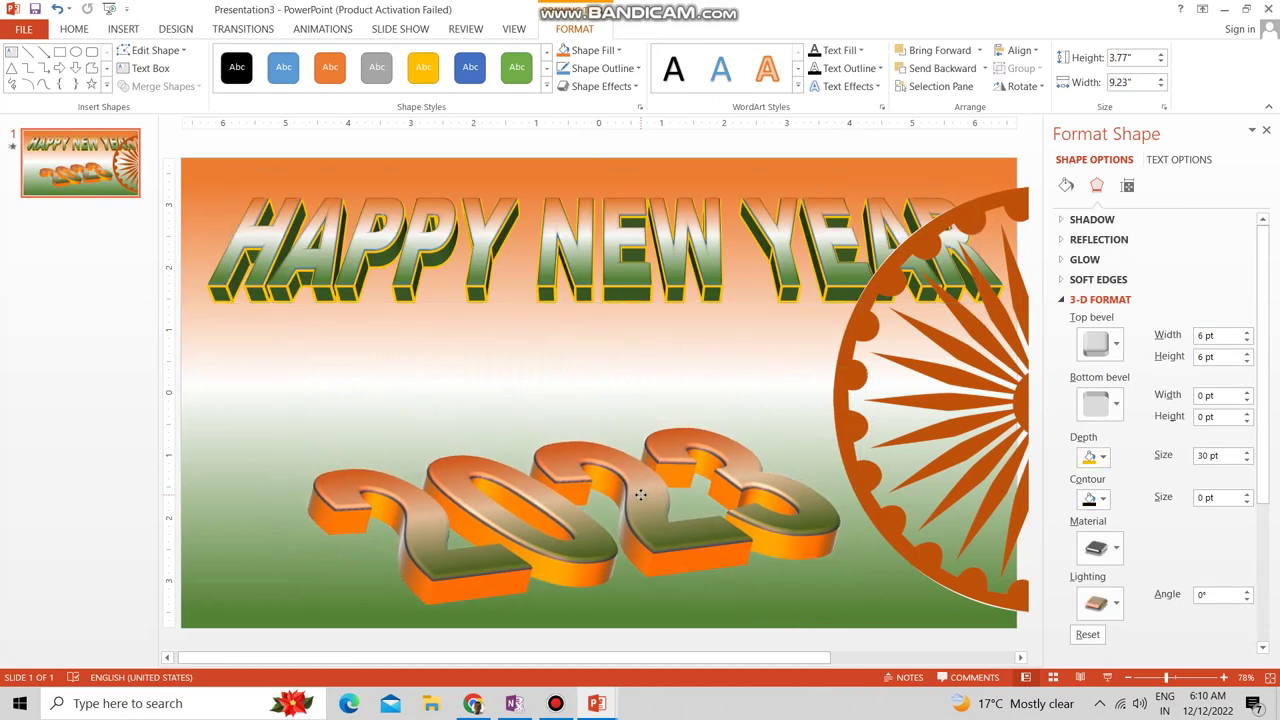
left_click_drag(645, 497, 650, 492)
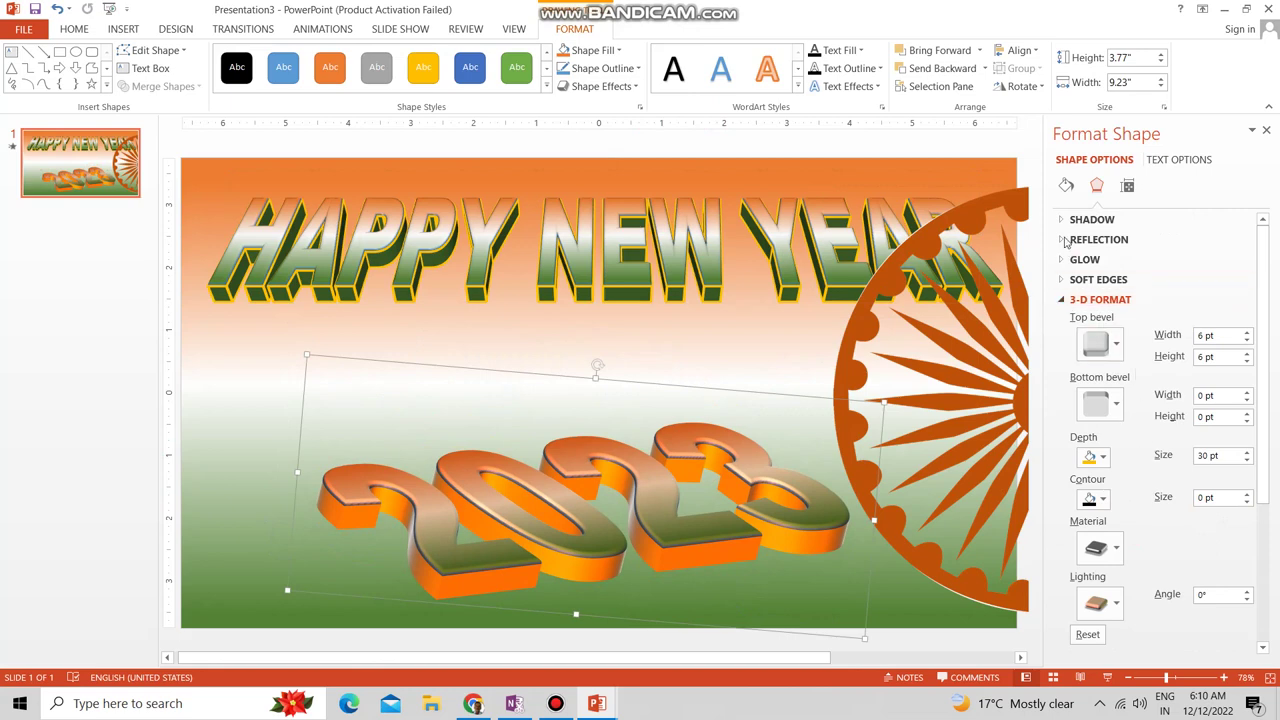
left_click(1090, 220)
left_click(1137, 330)
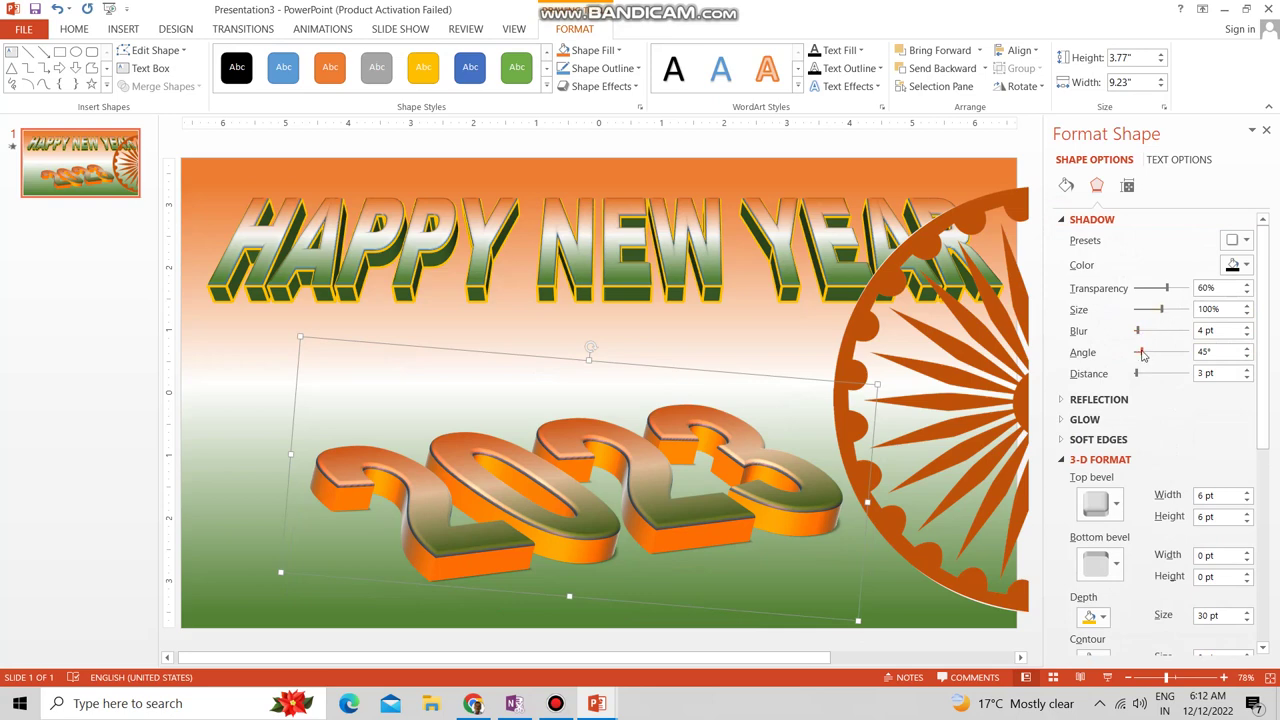
Step: Soften the '2023' shadow to 69% transparency, 51 pt blur, 97° angle and 65 pt distance
left_click_drag(1138, 375, 1155, 382)
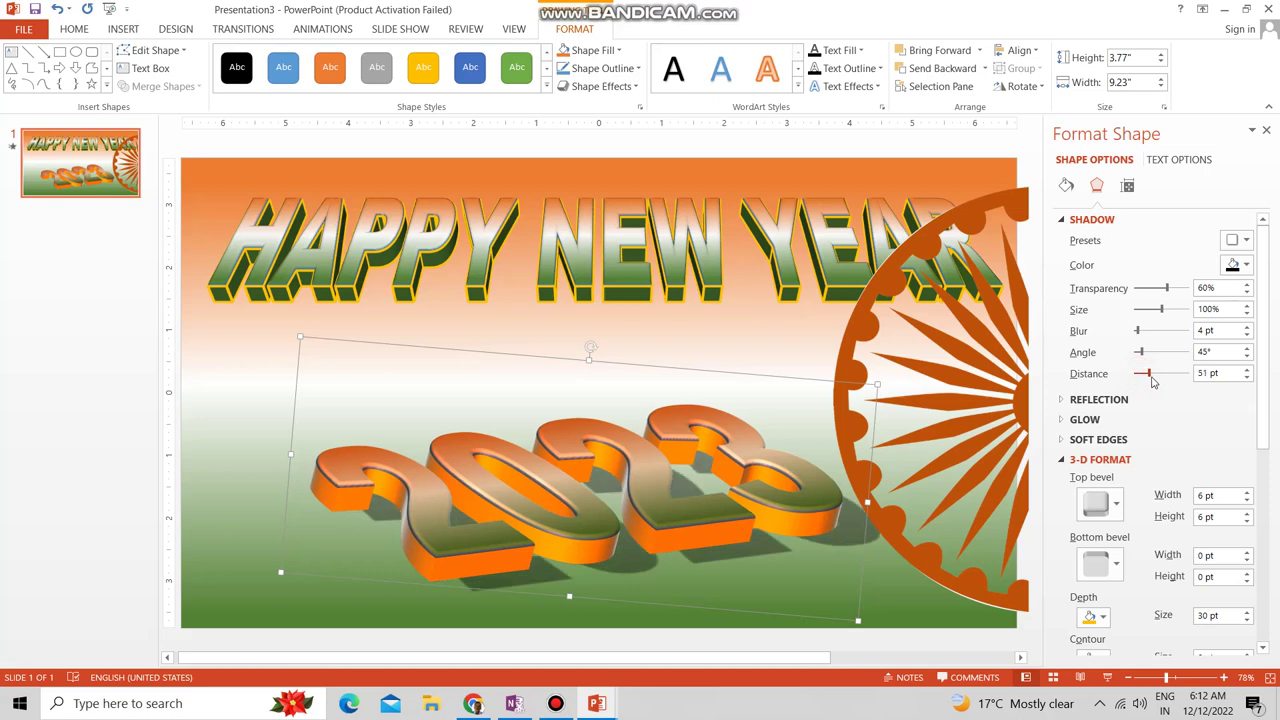
left_click_drag(1137, 336, 1145, 342)
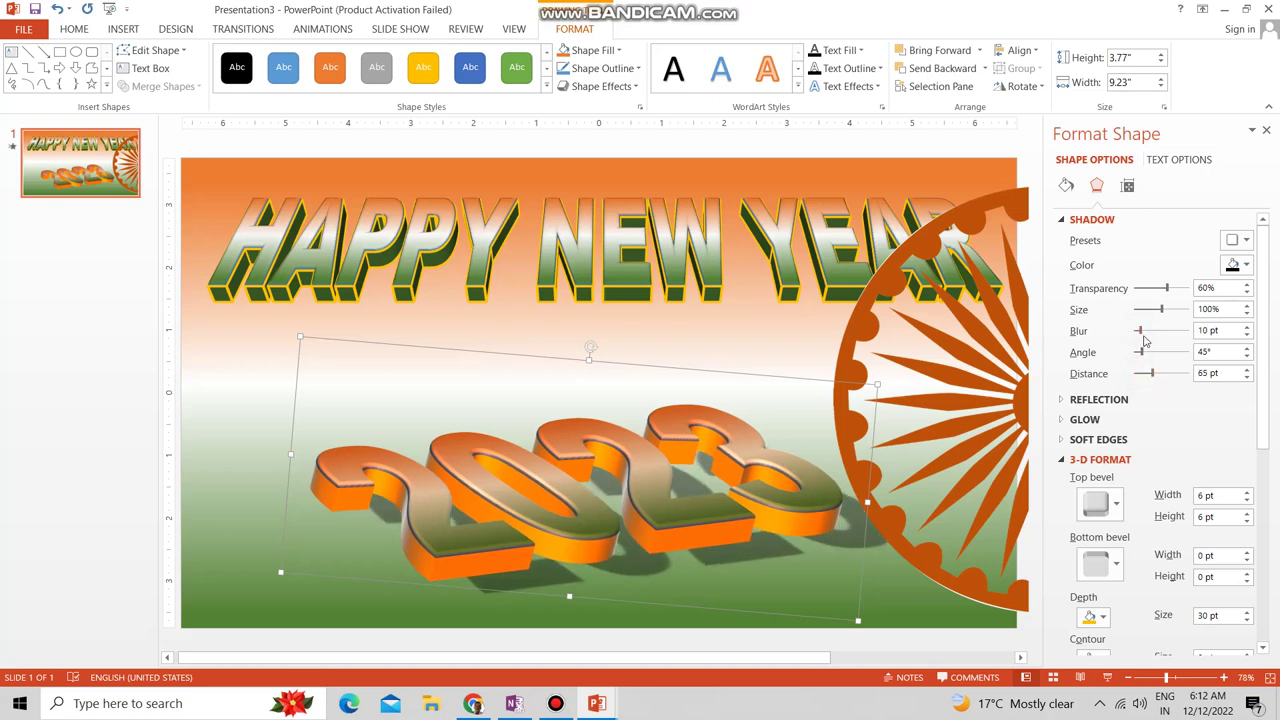
left_click_drag(1143, 337, 1161, 313)
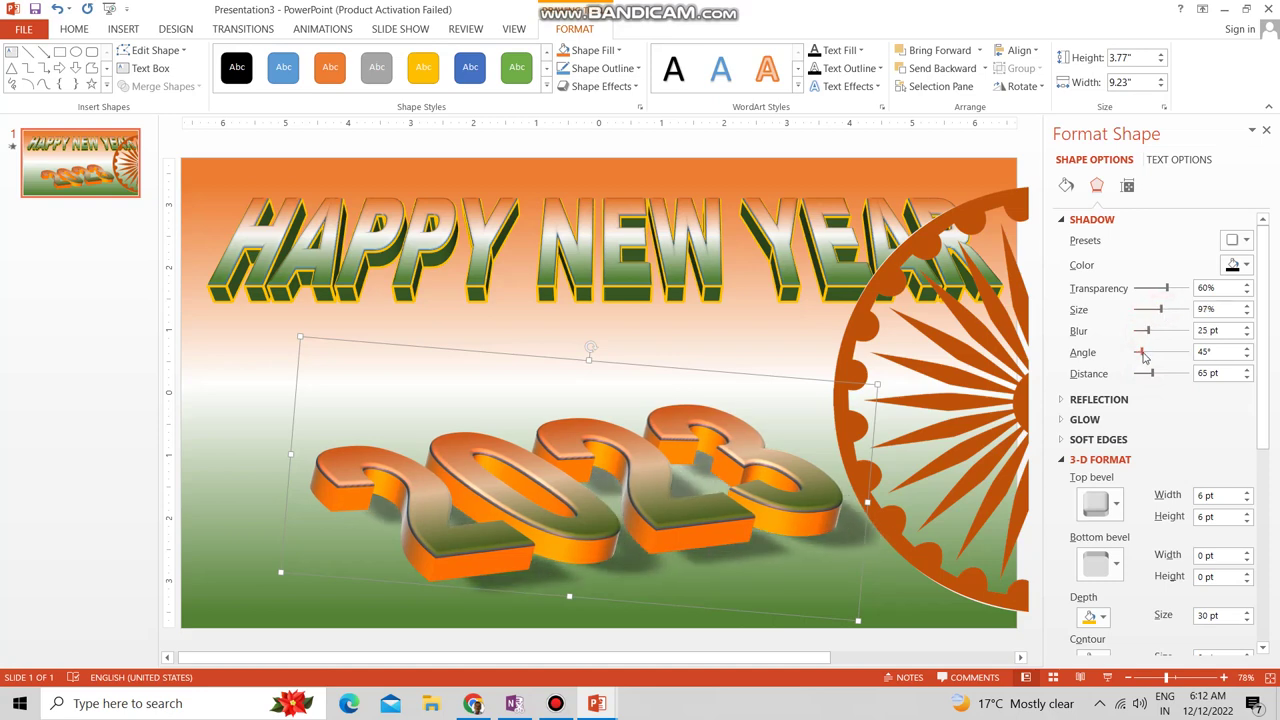
left_click_drag(1143, 352, 1151, 352)
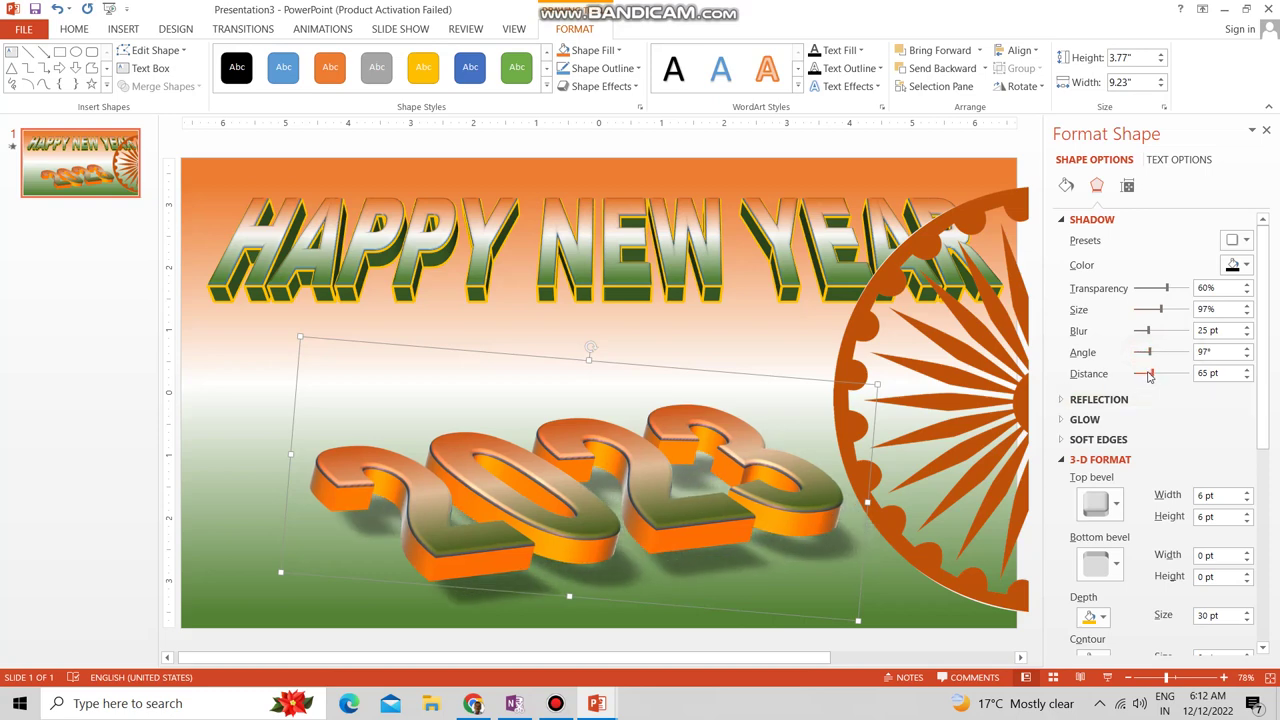
left_click_drag(1149, 336, 1163, 332)
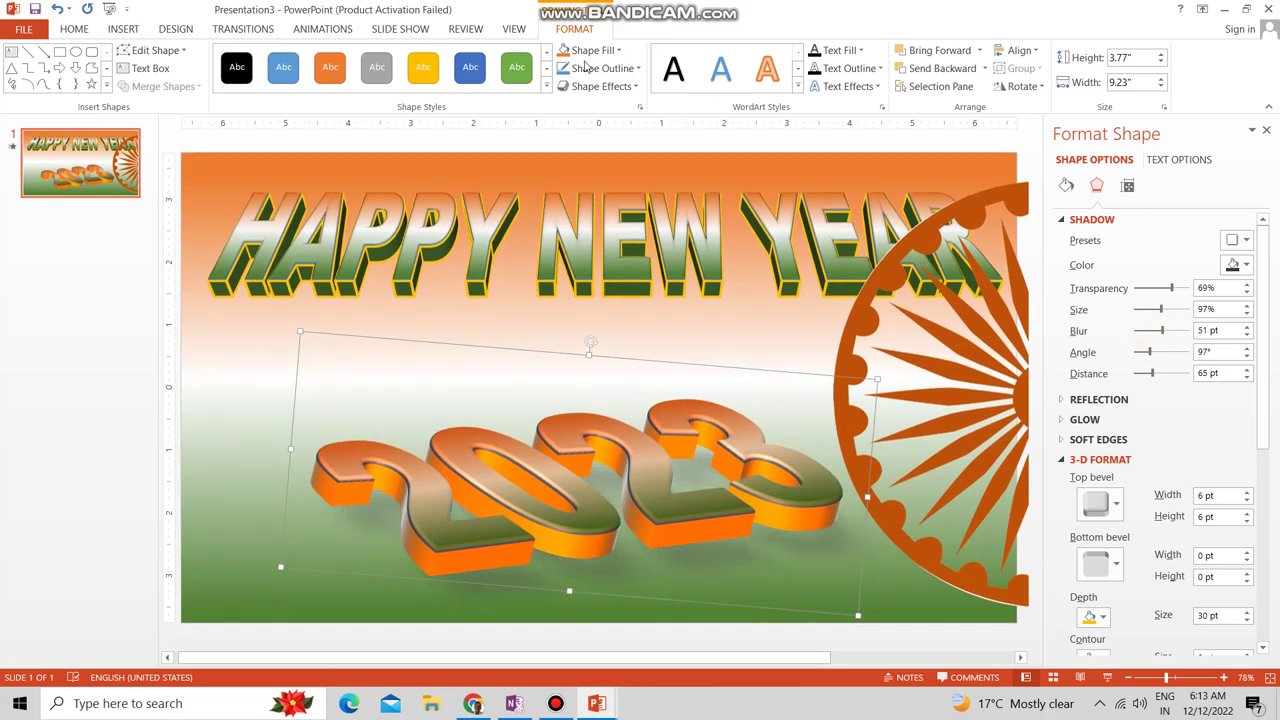
left_click(638, 232)
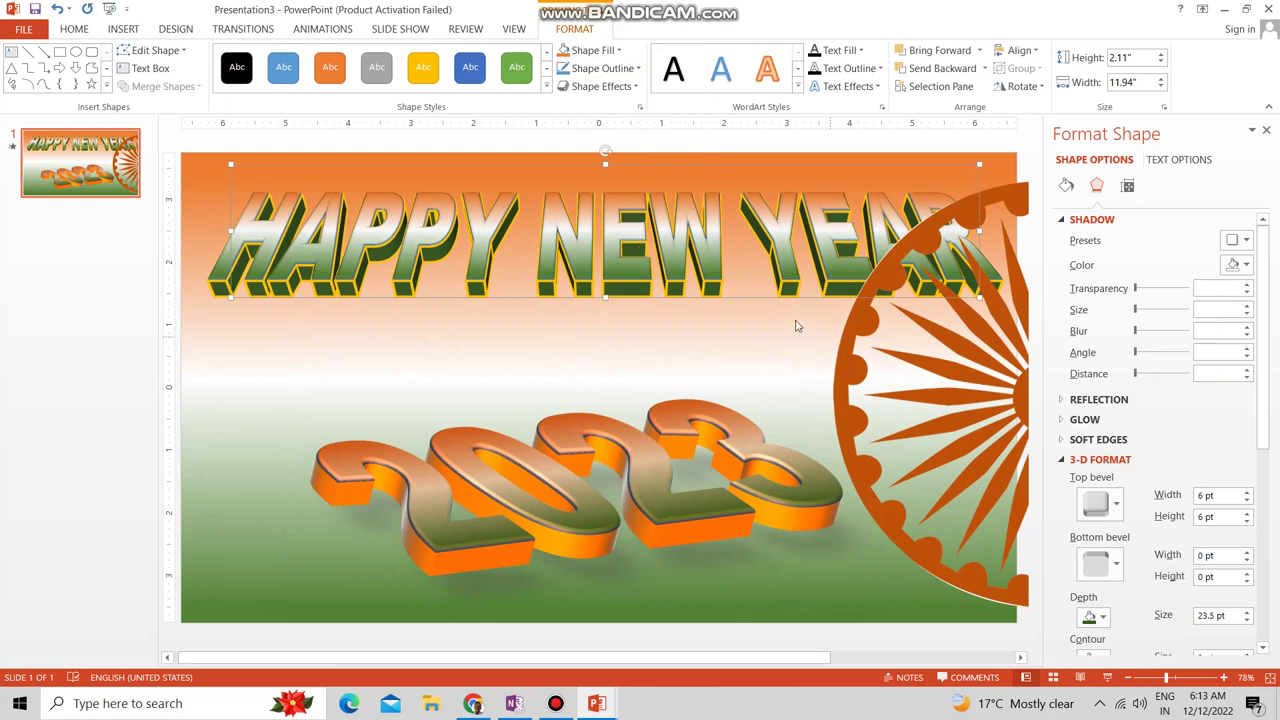
Step: Centre the Ashoka Chakra behind the heading and '2023', and set its temperature to 2,186
left_click_drag(848, 340, 415, 328)
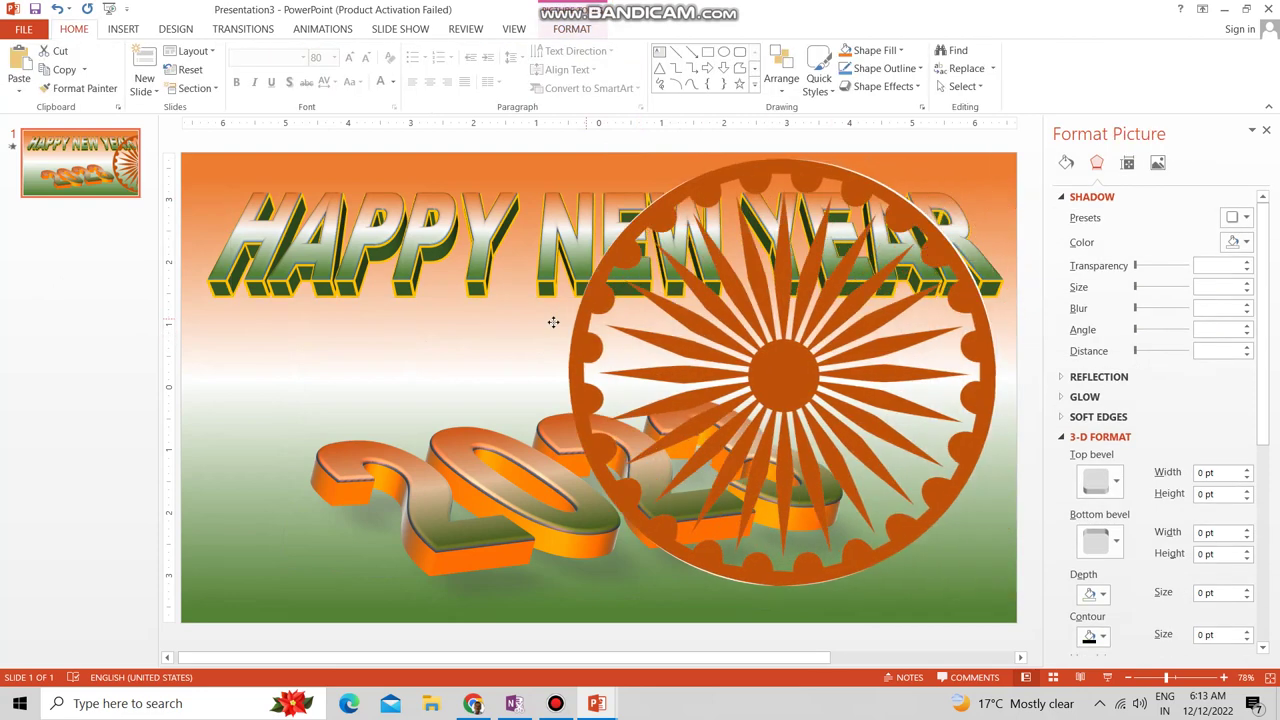
left_click_drag(415, 328, 411, 334)
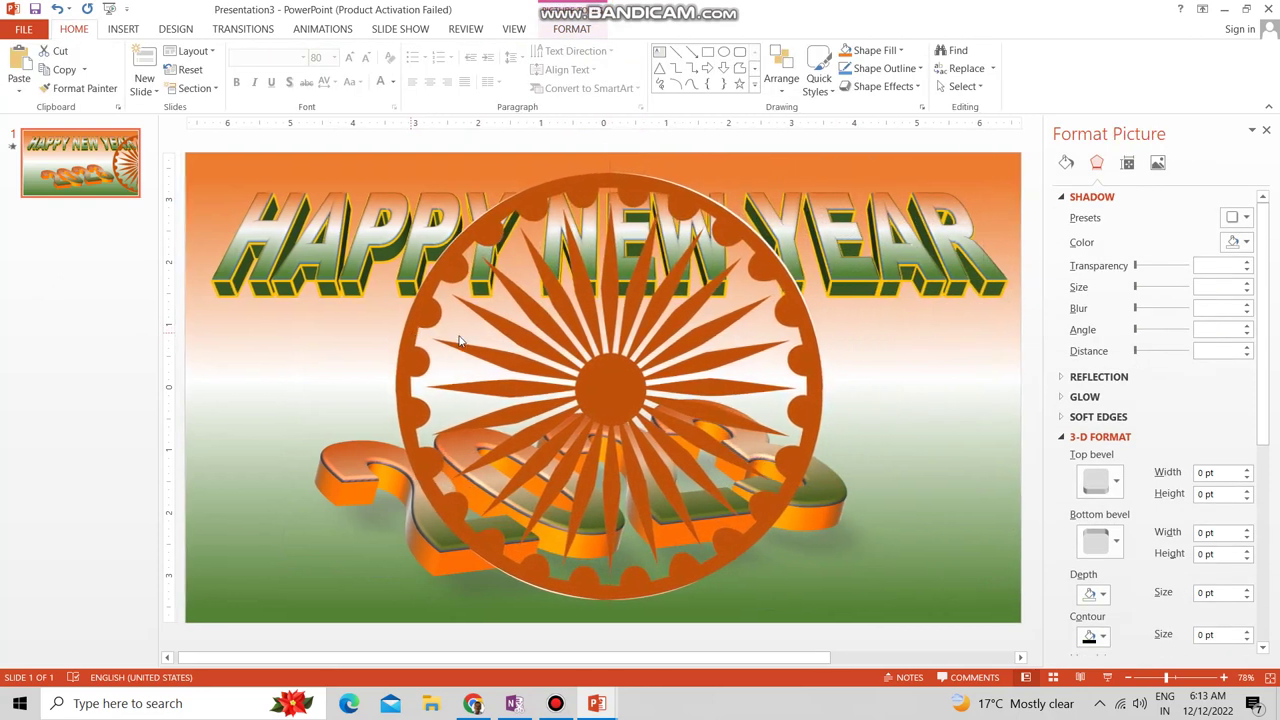
right_click(699, 345)
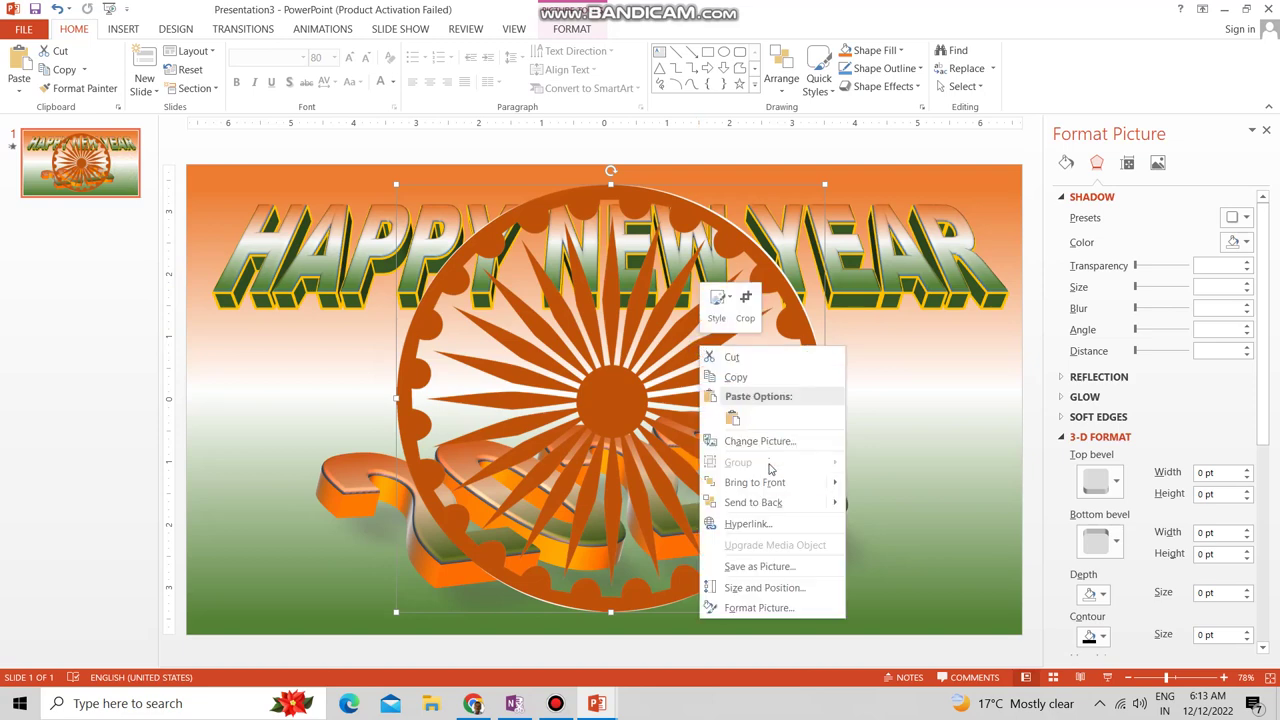
mouse_move(772, 486)
left_click(893, 485)
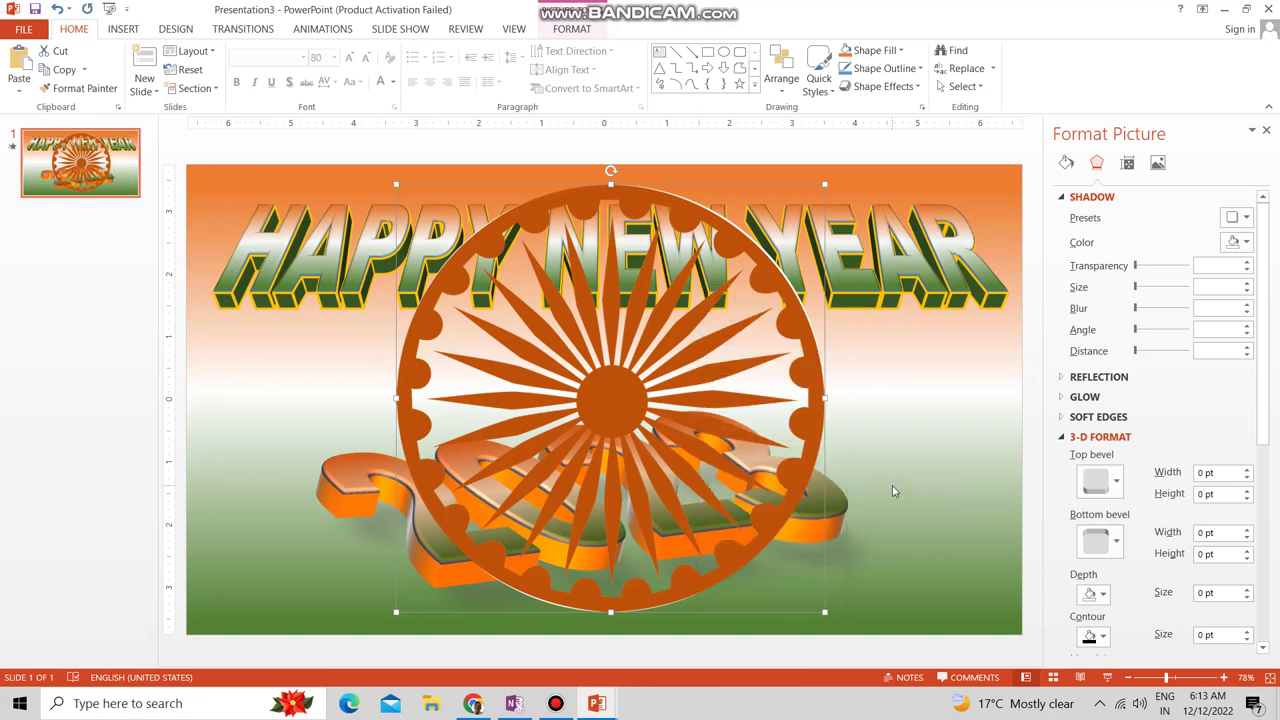
right_click(688, 386)
mouse_move(774, 548)
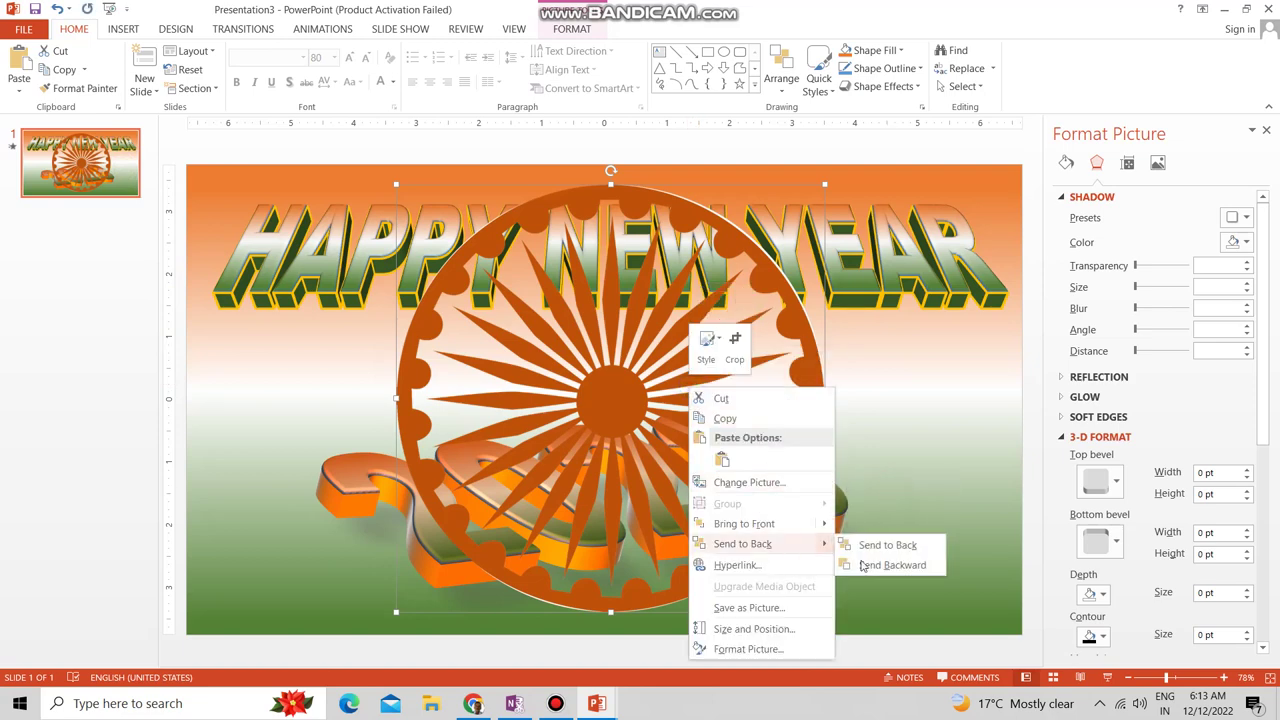
left_click(886, 545)
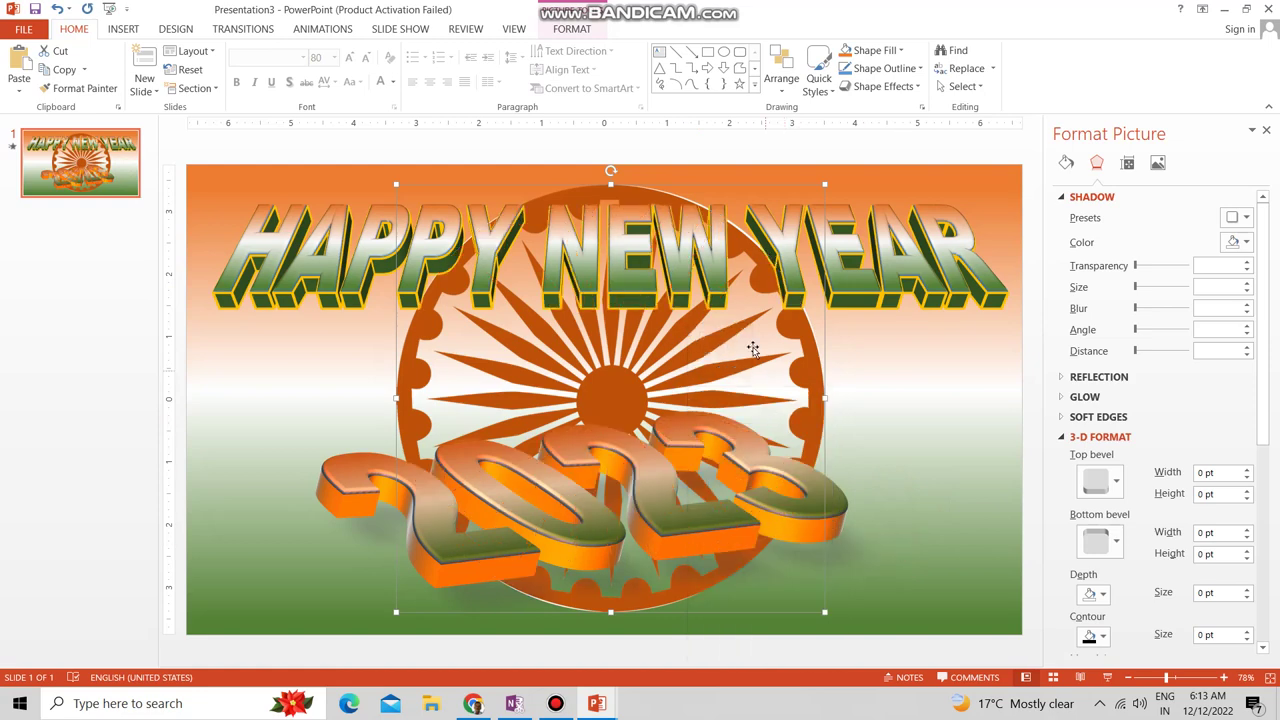
left_click(1157, 162)
left_click_drag(1165, 521, 1143, 518)
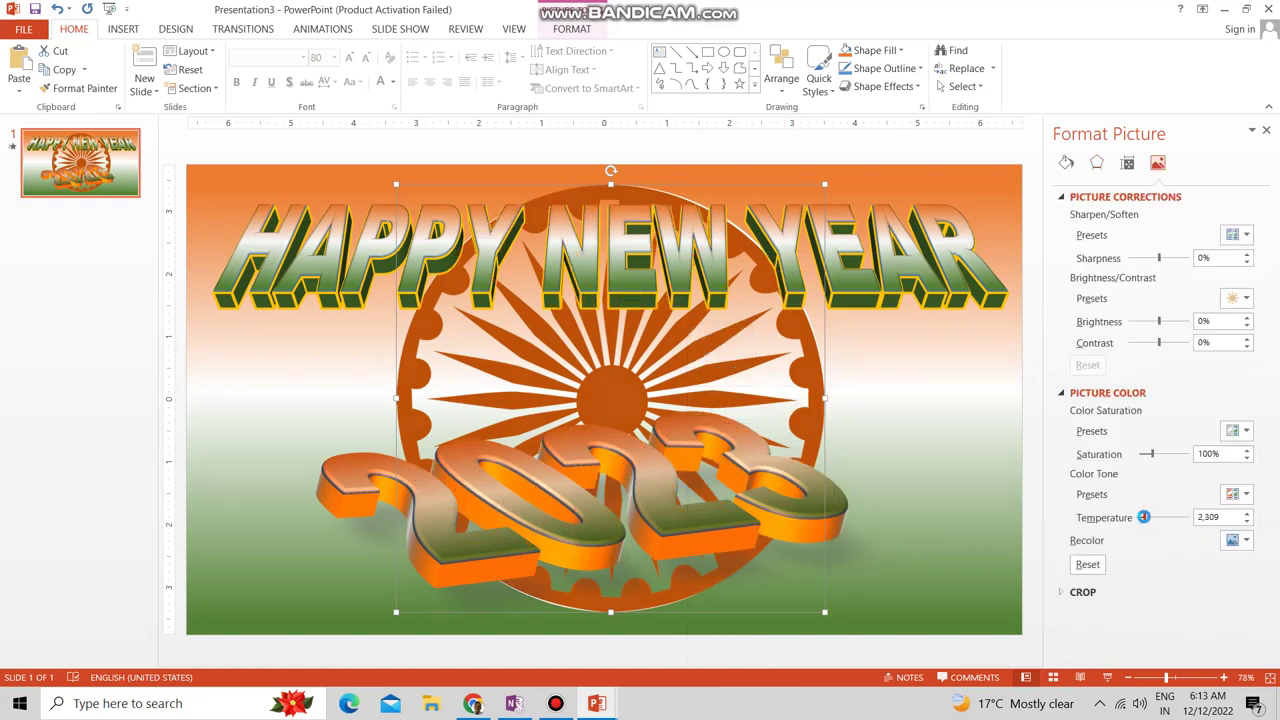
Step: Set the chakra's saturation to 0%, brightness to 28% and contrast to -62%
left_click_drag(1155, 453, 1141, 450)
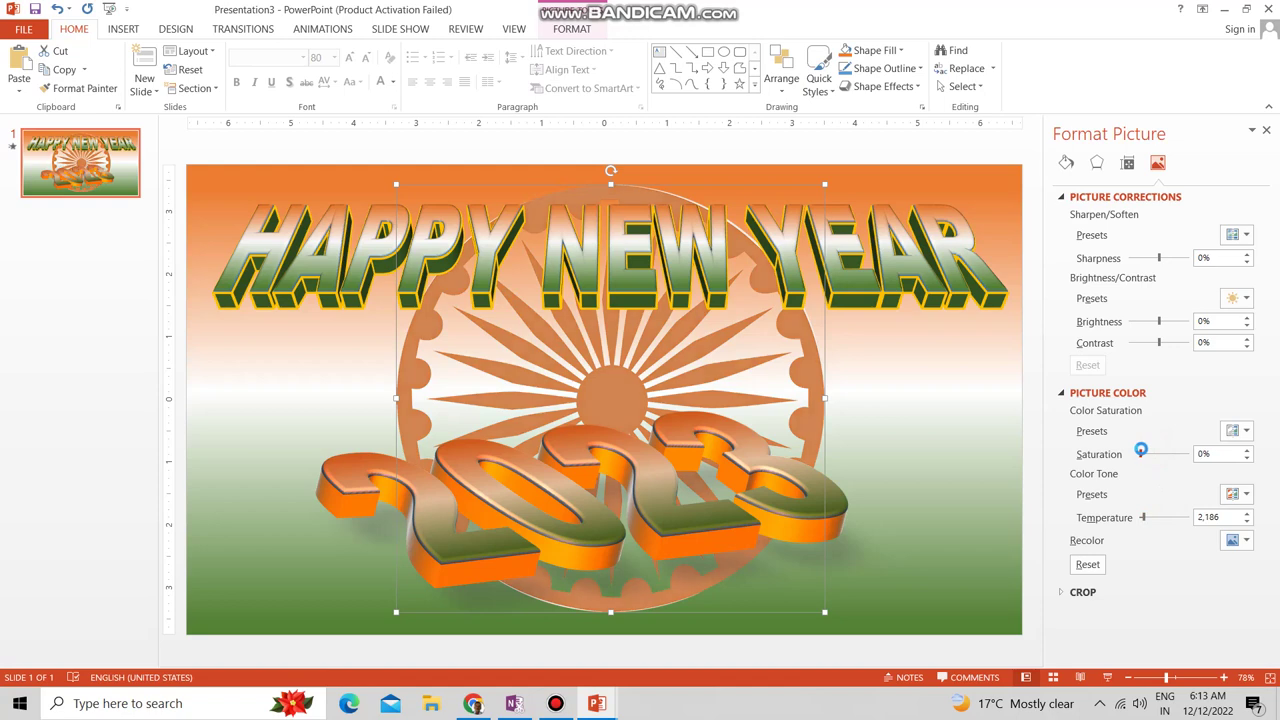
mouse_move(1159, 342)
left_mouse_down()
mouse_move(1142, 342)
mouse_move(1163, 322)
left_mouse_up()
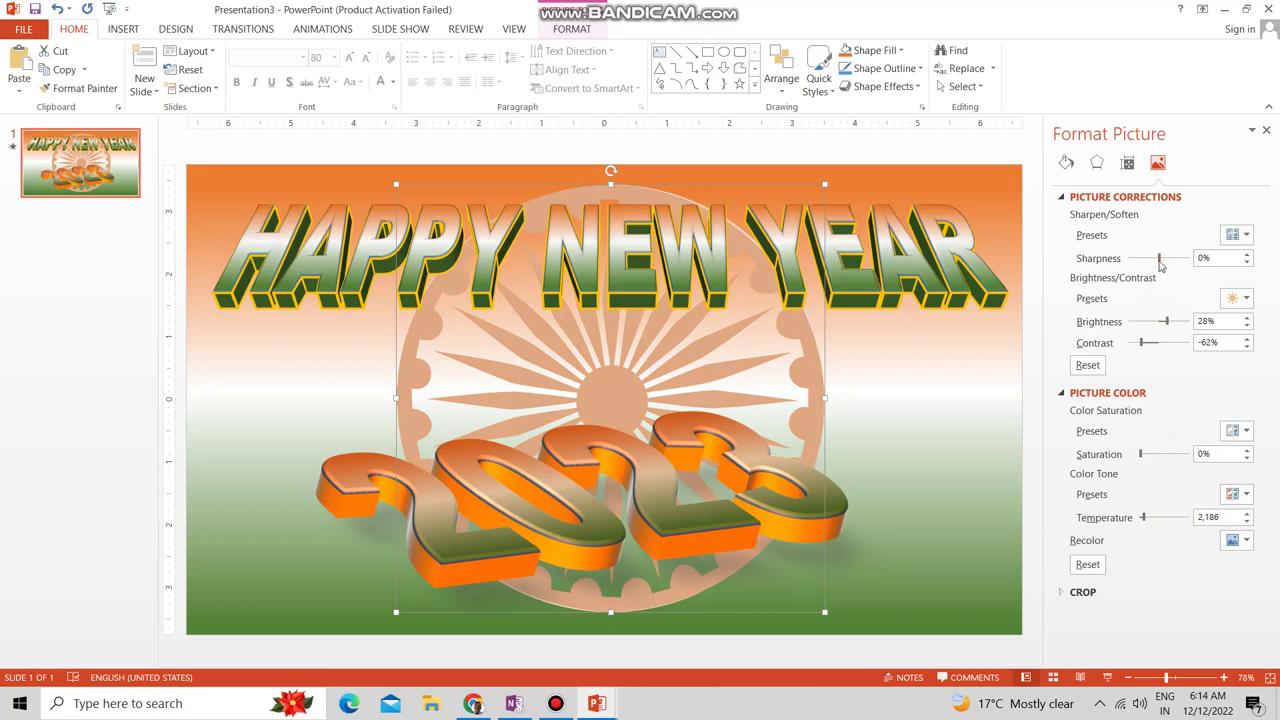
Step: Apply a Random Bars entrance to the HAPPY NEW YEAR heading with a 2-second duration
left_click(650, 195)
left_click(322, 28)
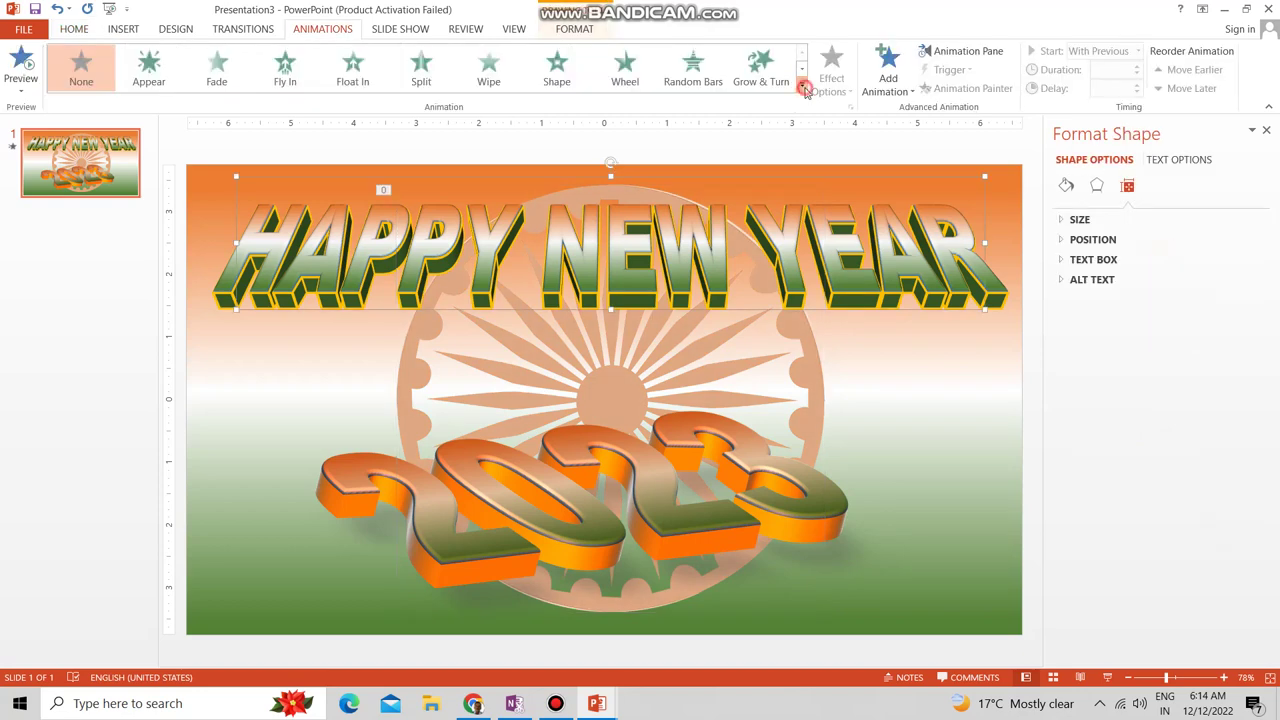
left_click(805, 92)
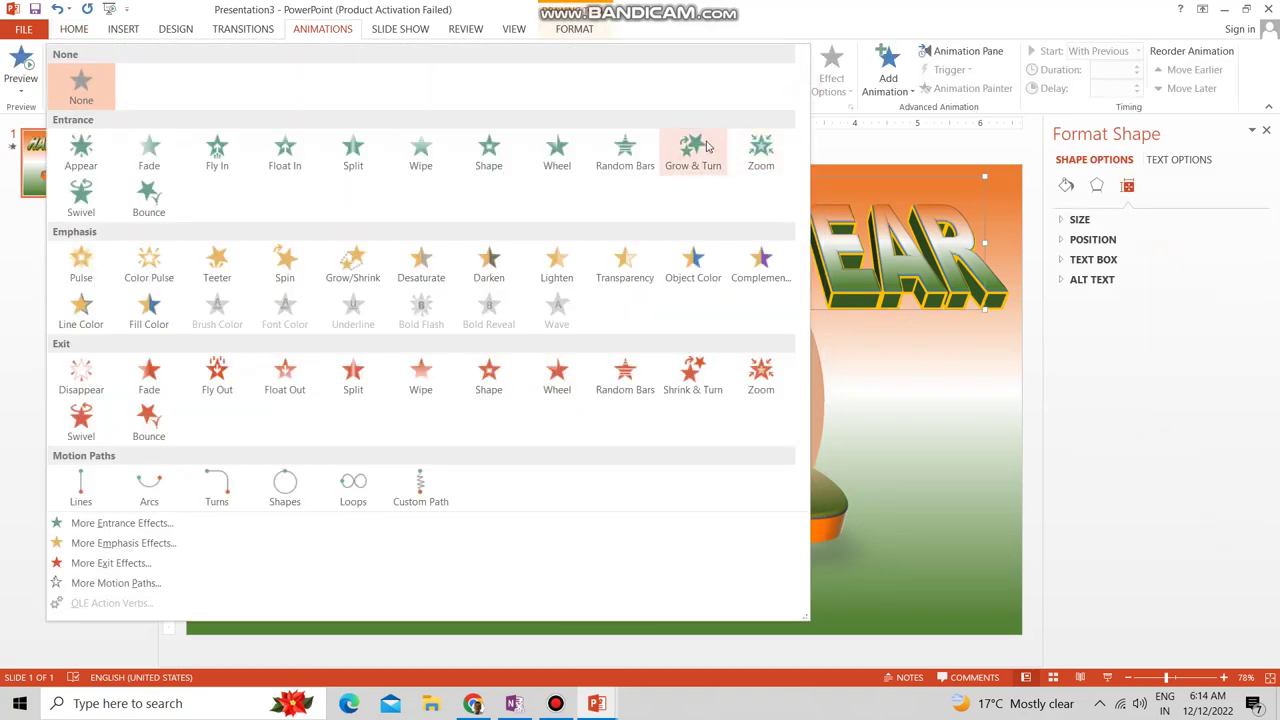
left_click(629, 160)
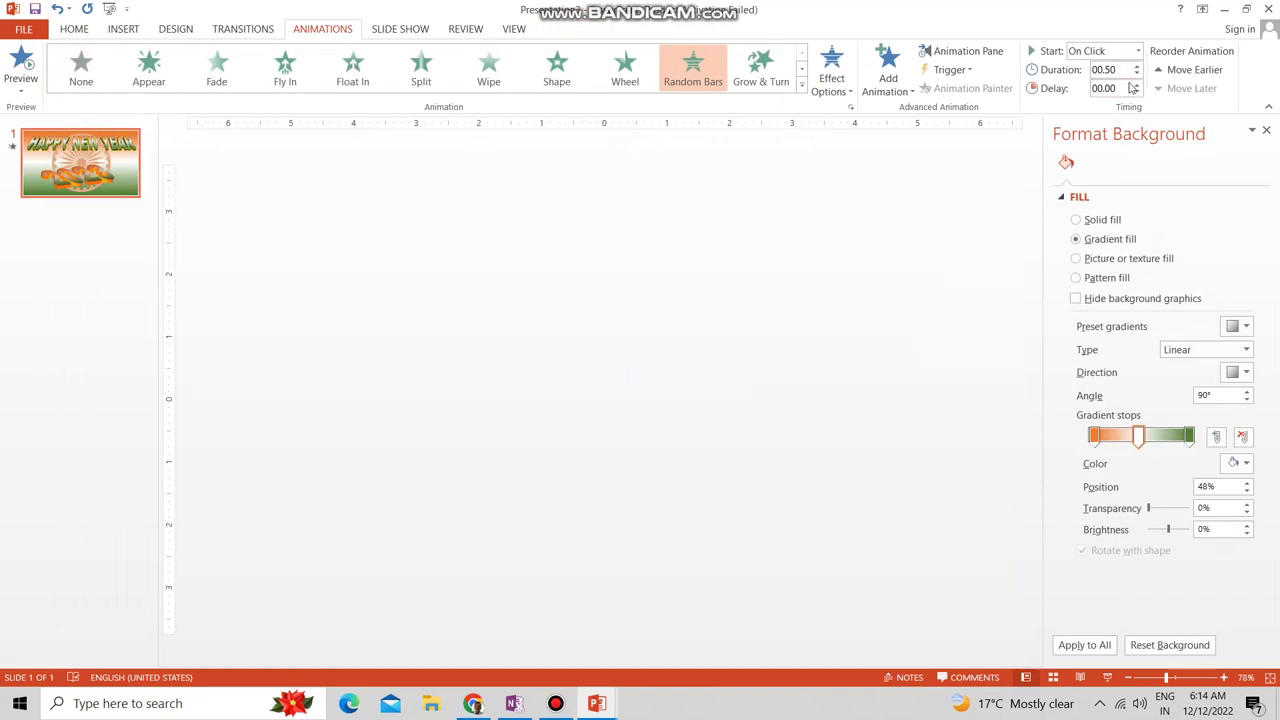
left_click(1137, 65)
left_click(1137, 65)
left_click(1137, 65)
left_click(1137, 65)
left_click(1137, 65)
left_click(1137, 65)
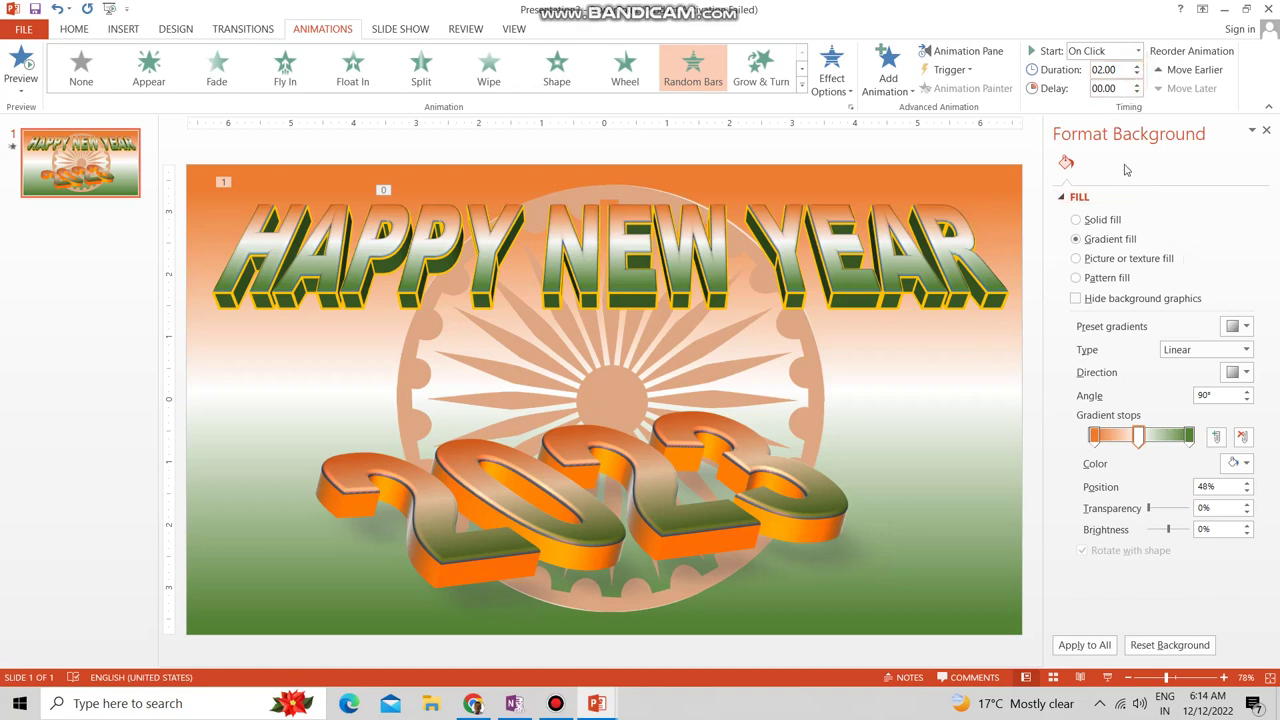
Step: Change the heading's Random Bars timing to 3 seconds (Slow) in the Animation Pane
left_click(940, 50)
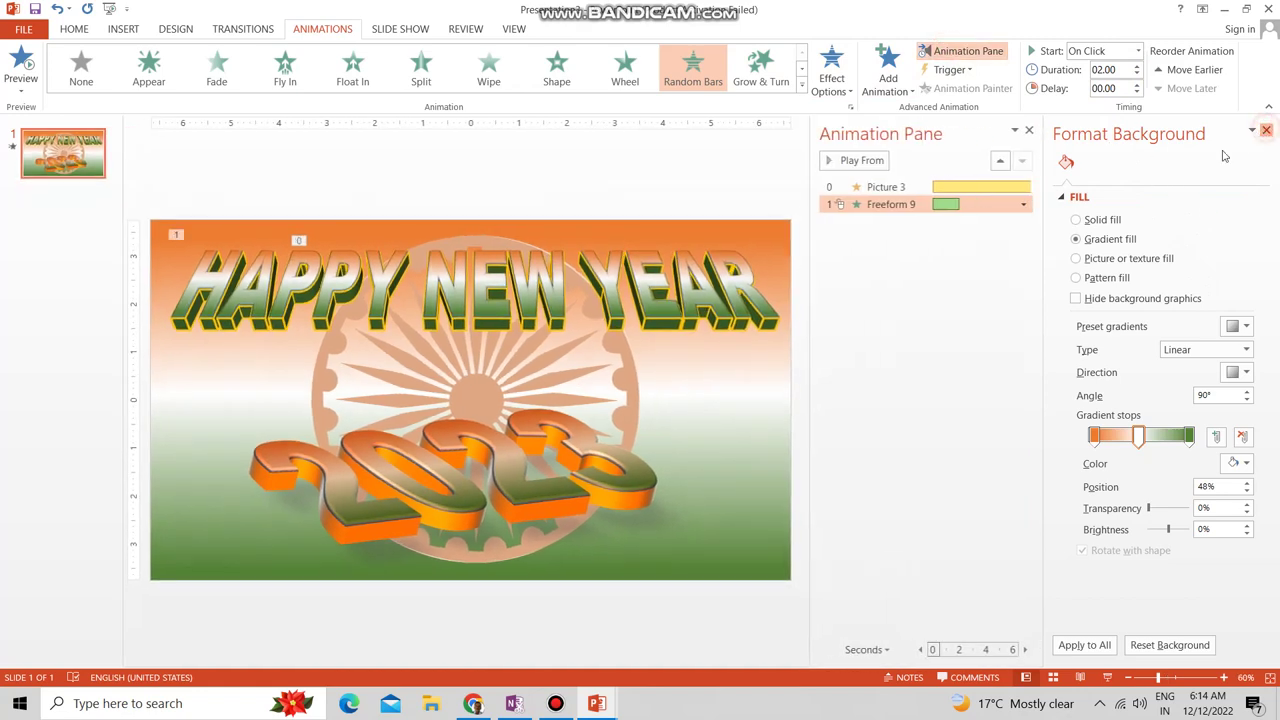
left_click(1263, 130)
left_click(1260, 204)
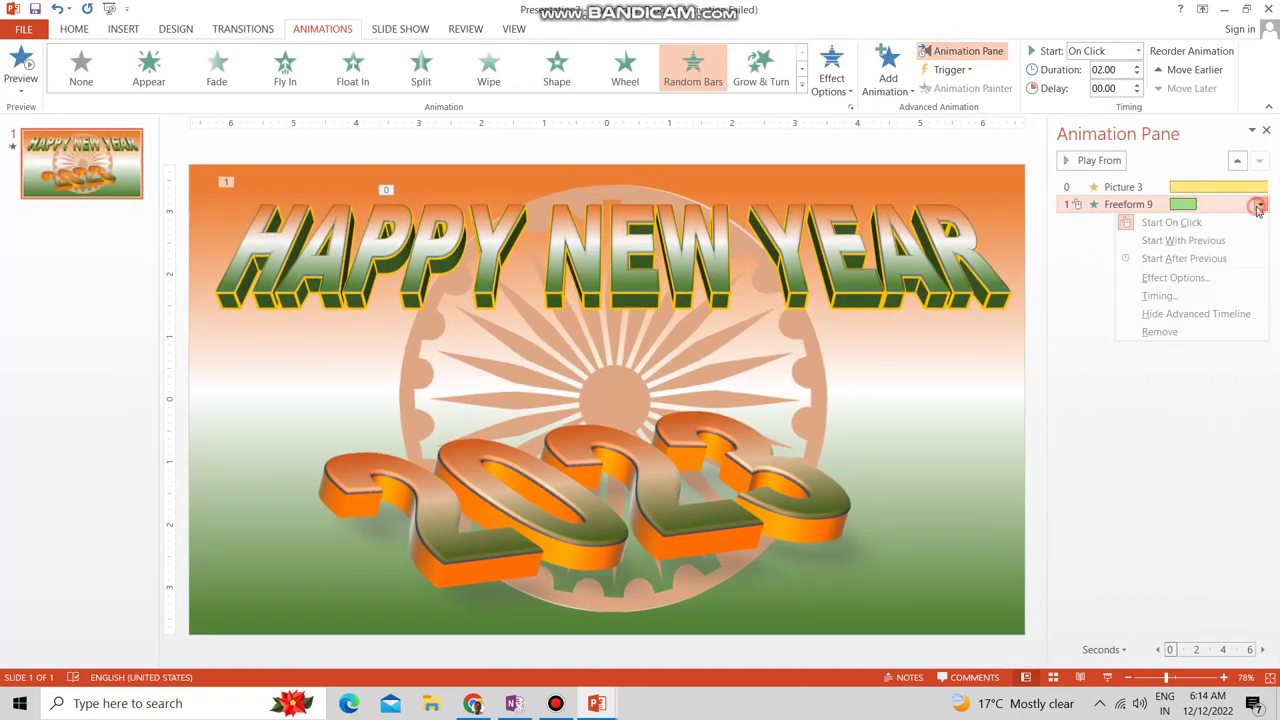
left_click(1177, 279)
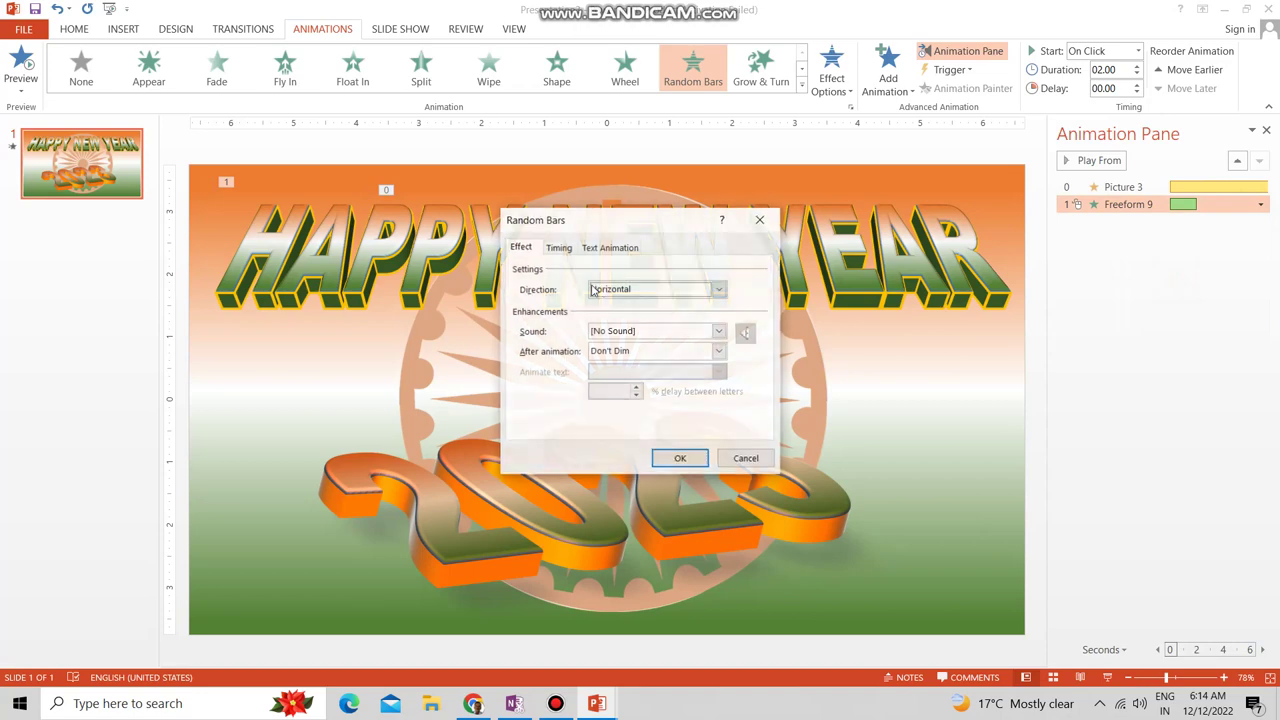
left_click(560, 249)
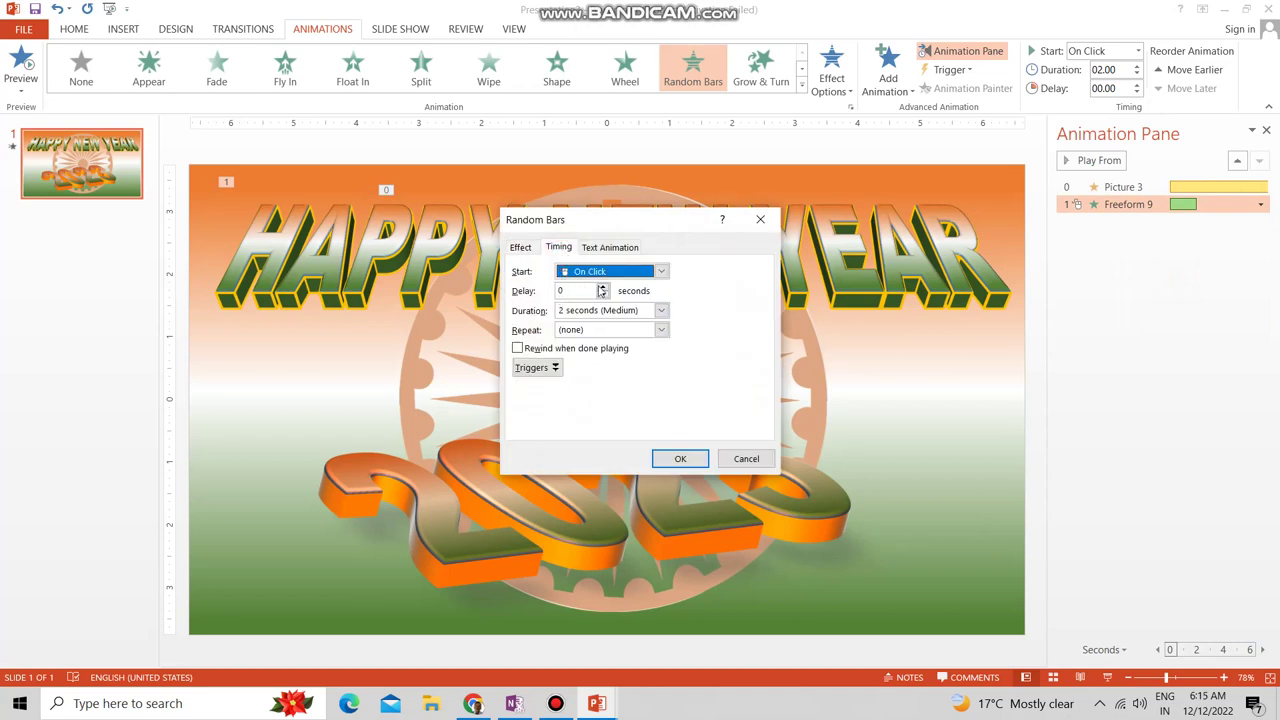
left_click(662, 311)
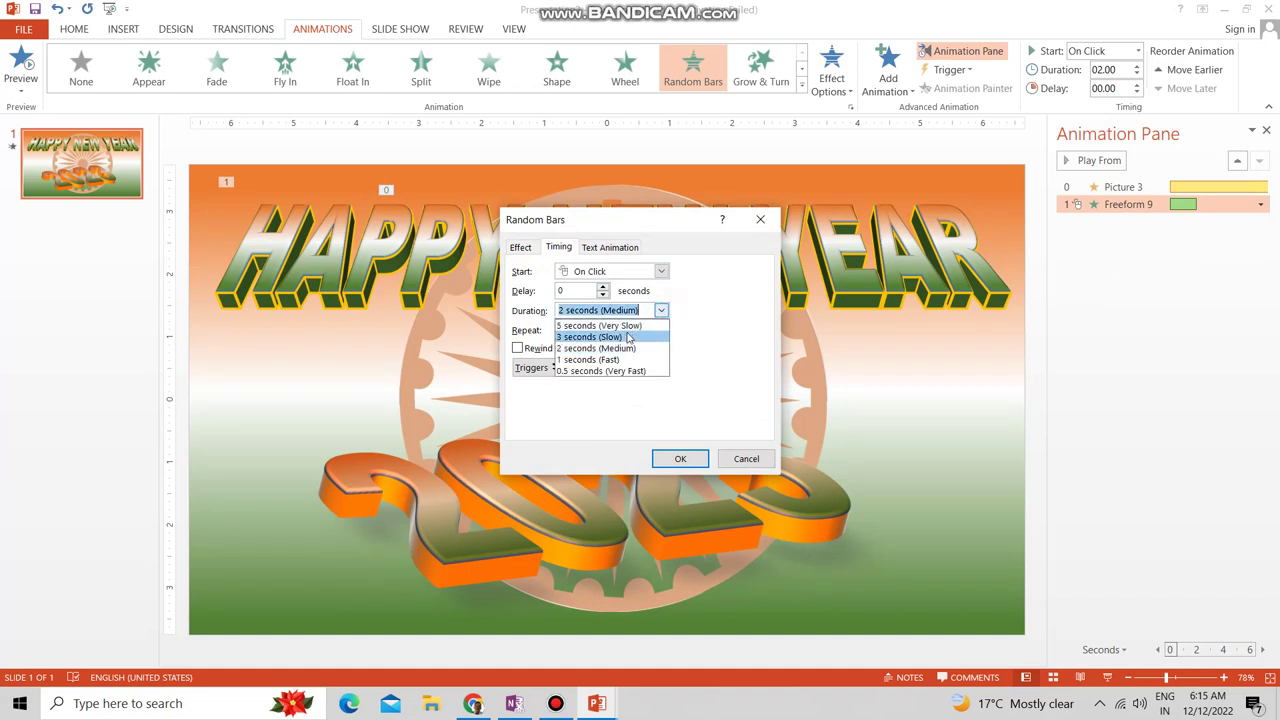
left_click(628, 337)
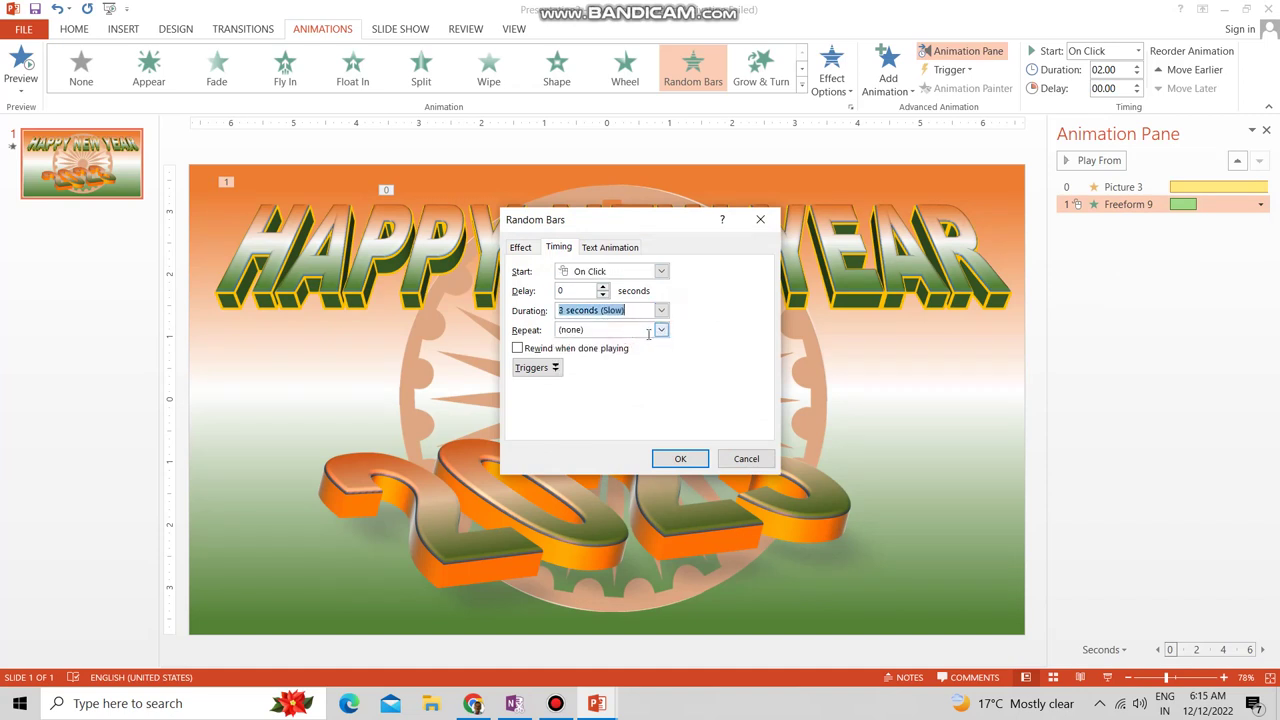
left_click(679, 458)
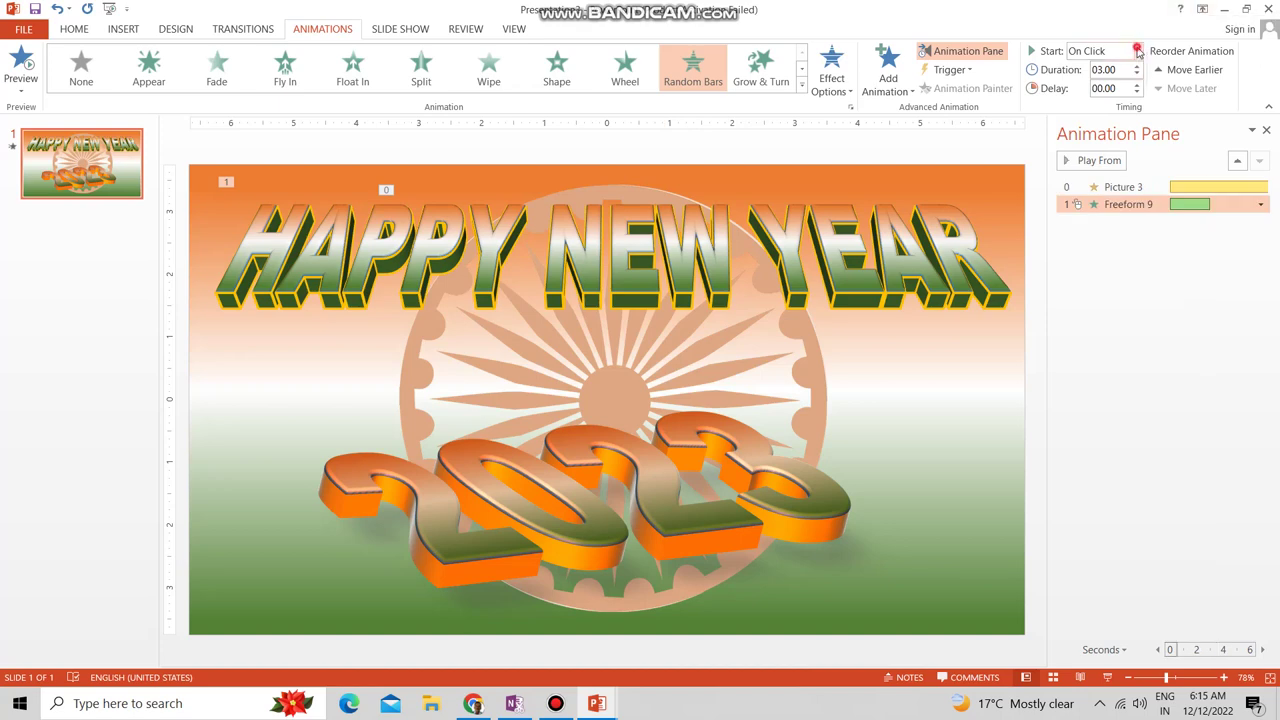
Step: Start the heading With Previous, and give '2023' a Random Bars entrance also With Previous
left_click(1138, 51)
left_click(1100, 86)
left_click(745, 432)
left_click(801, 84)
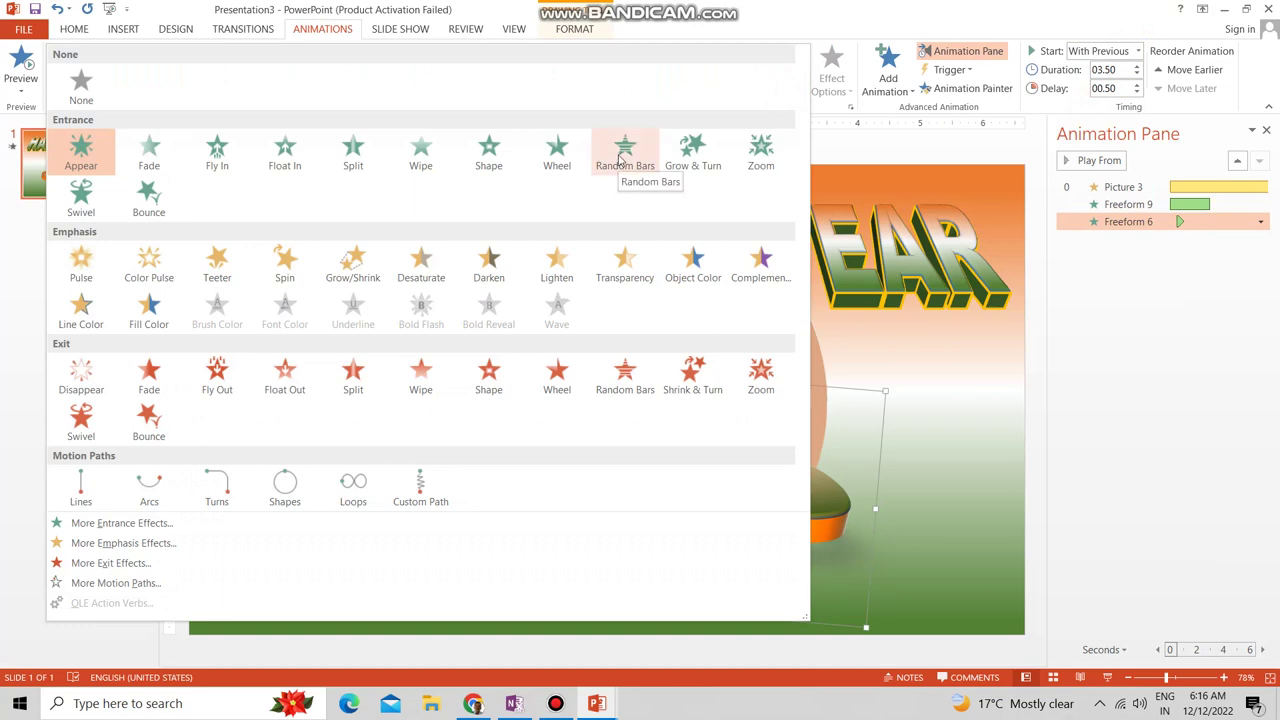
left_click(622, 155)
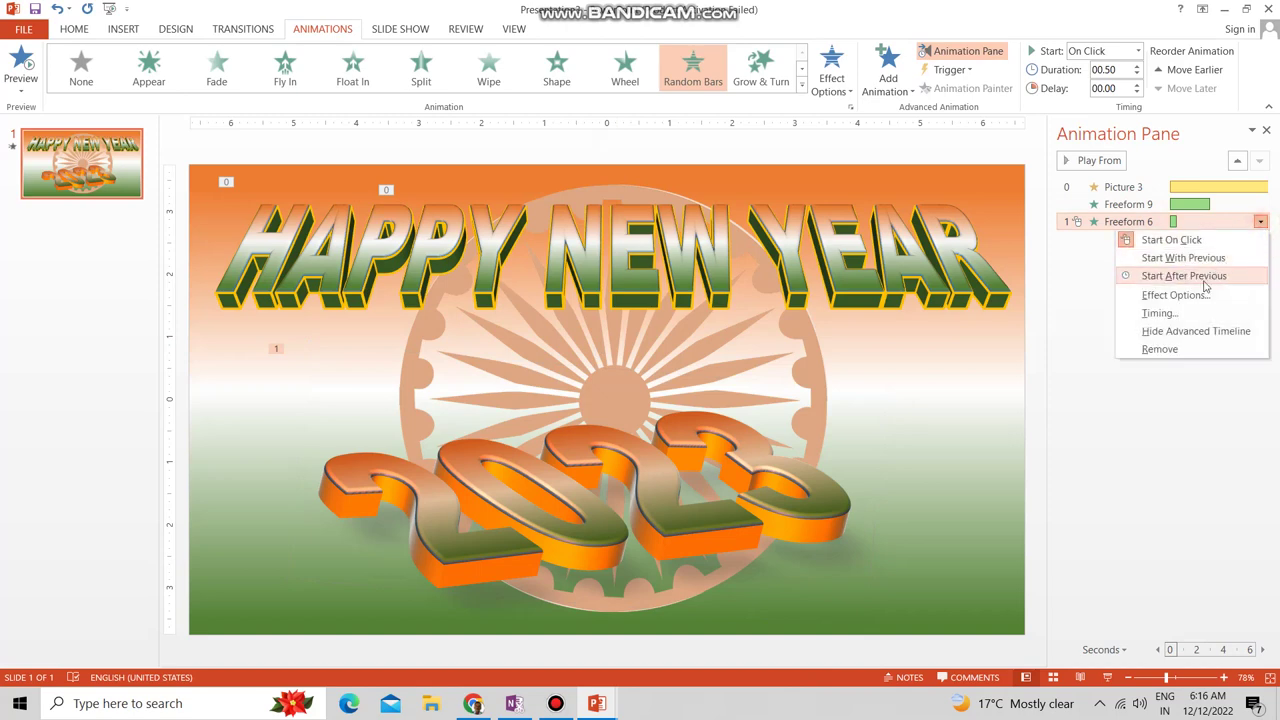
left_click(1183, 258)
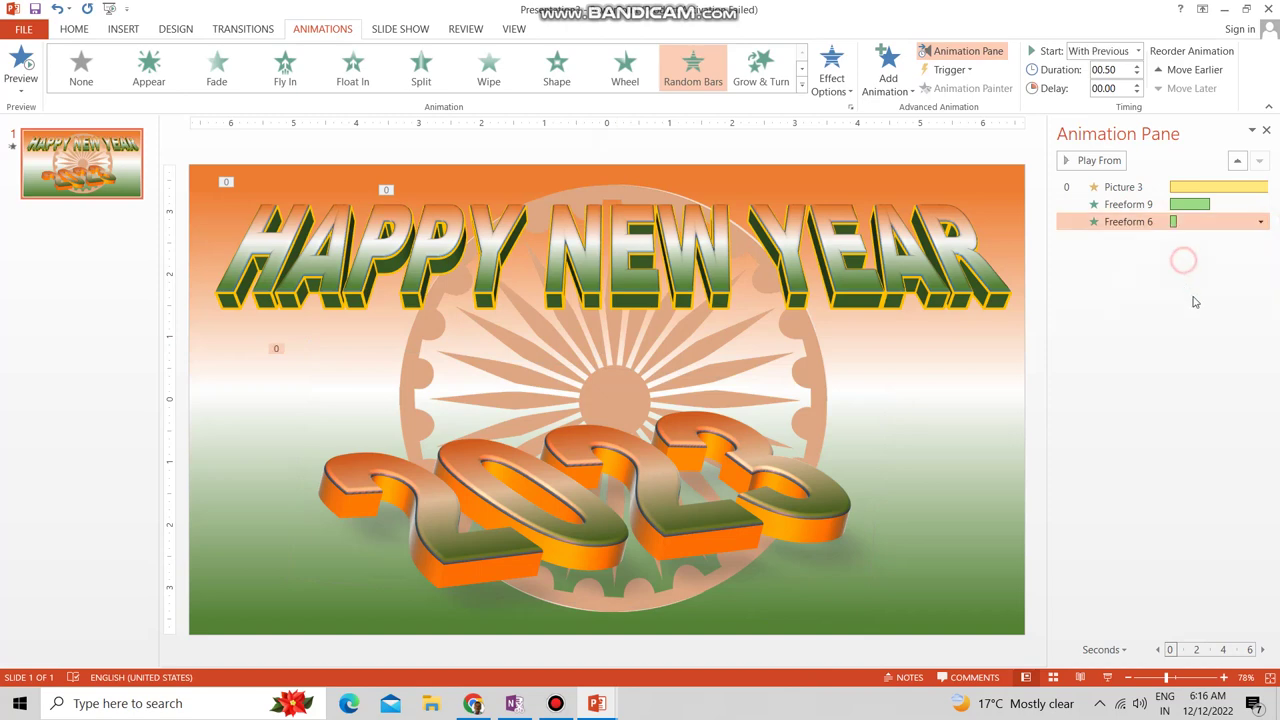
Step: Set the '2023' animation duration to 2 seconds (Medium) and play the slide show
left_click(1260, 222)
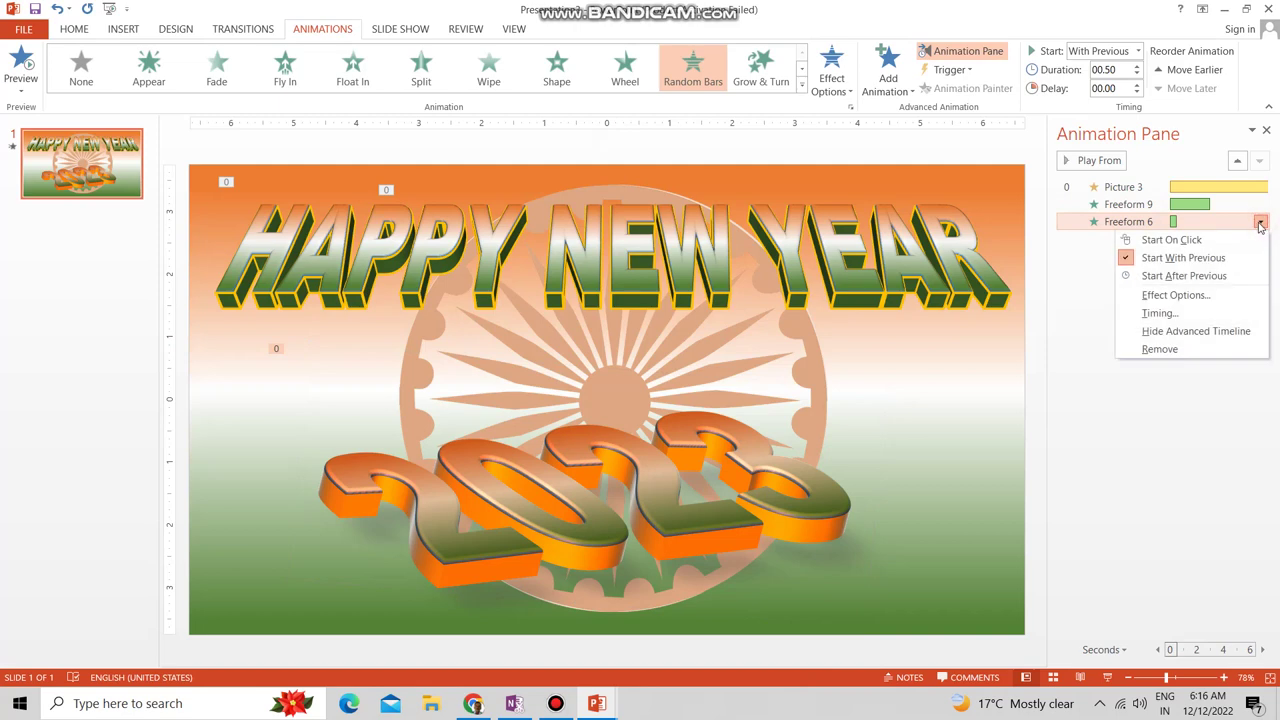
left_click(1175, 295)
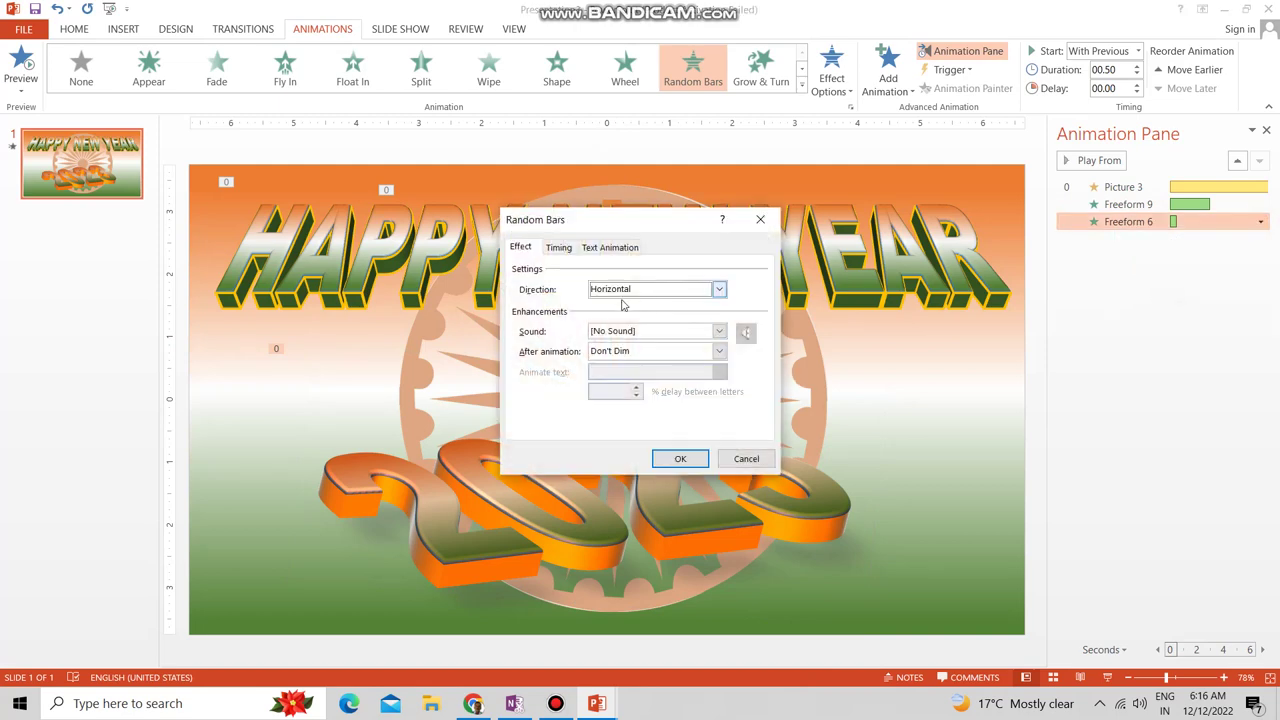
left_click(558, 247)
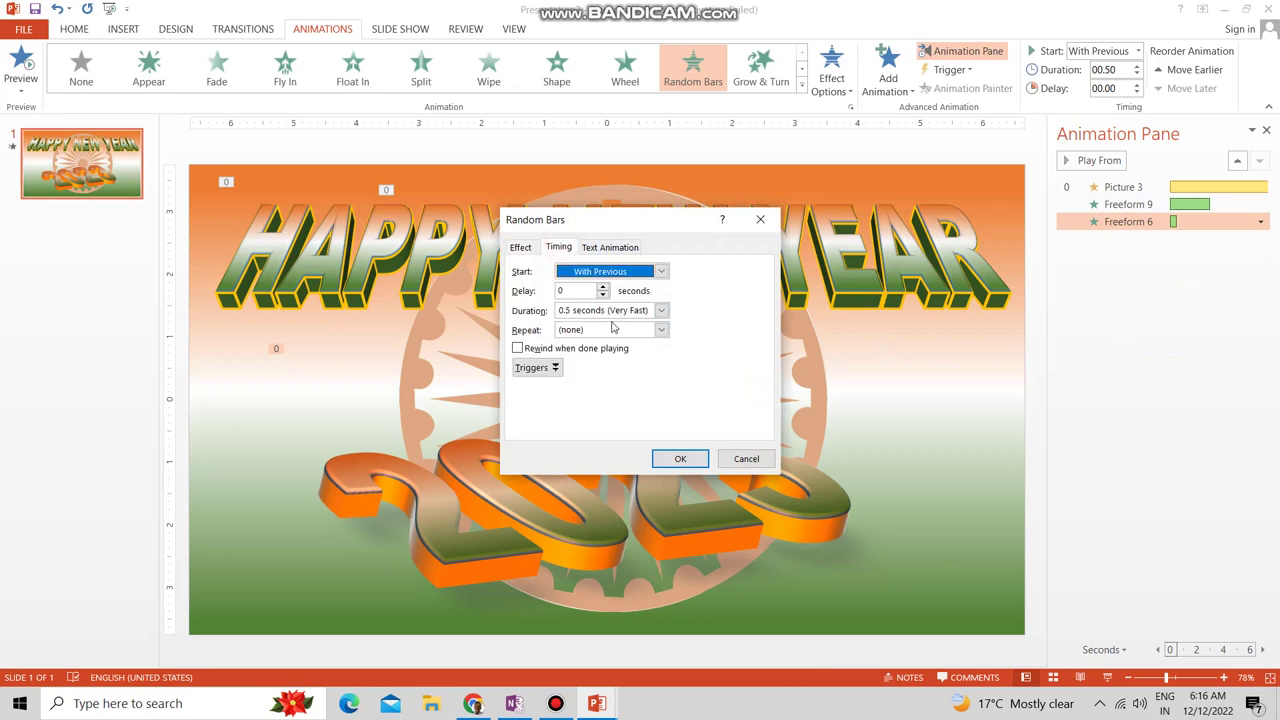
left_click(661, 311)
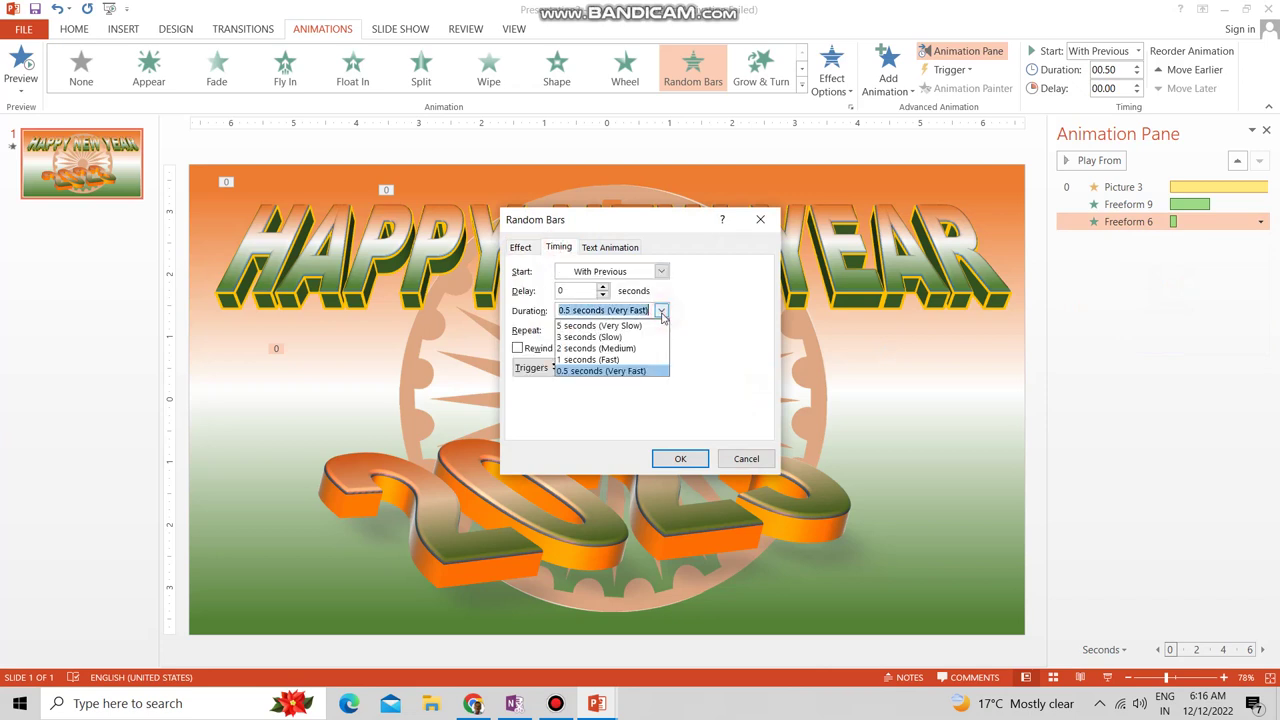
left_click(622, 348)
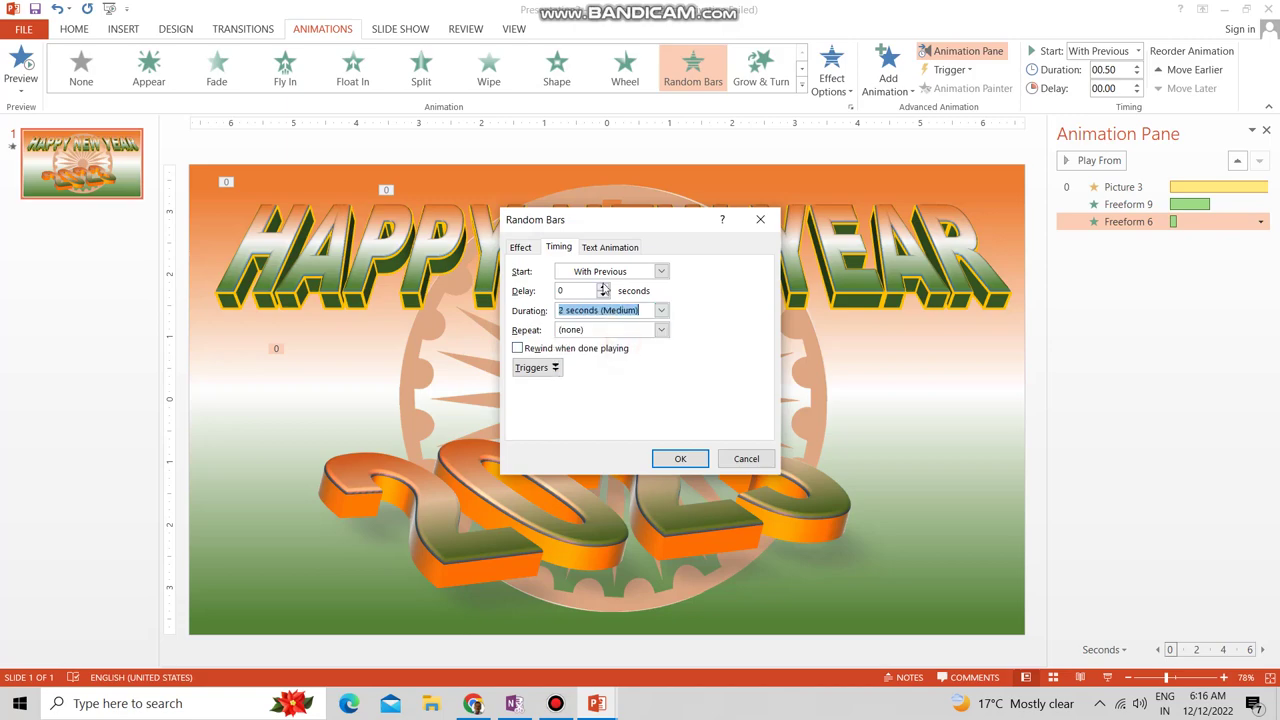
left_click(30, 88)
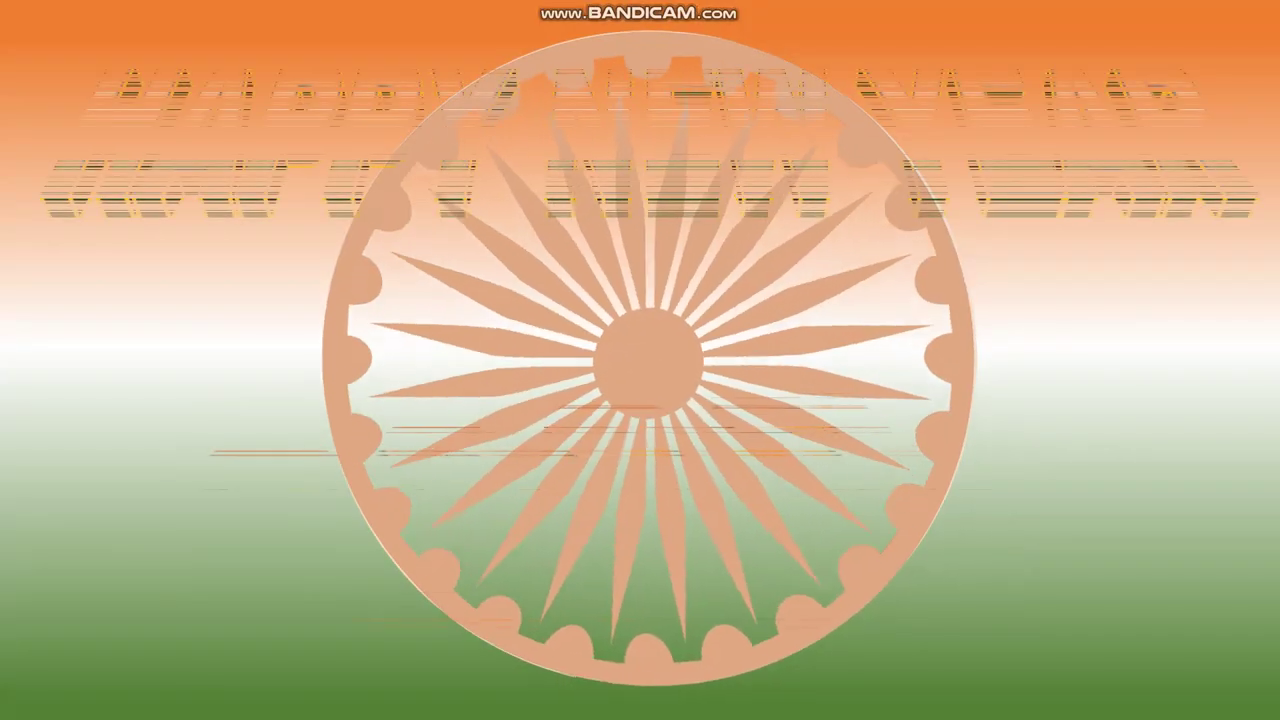